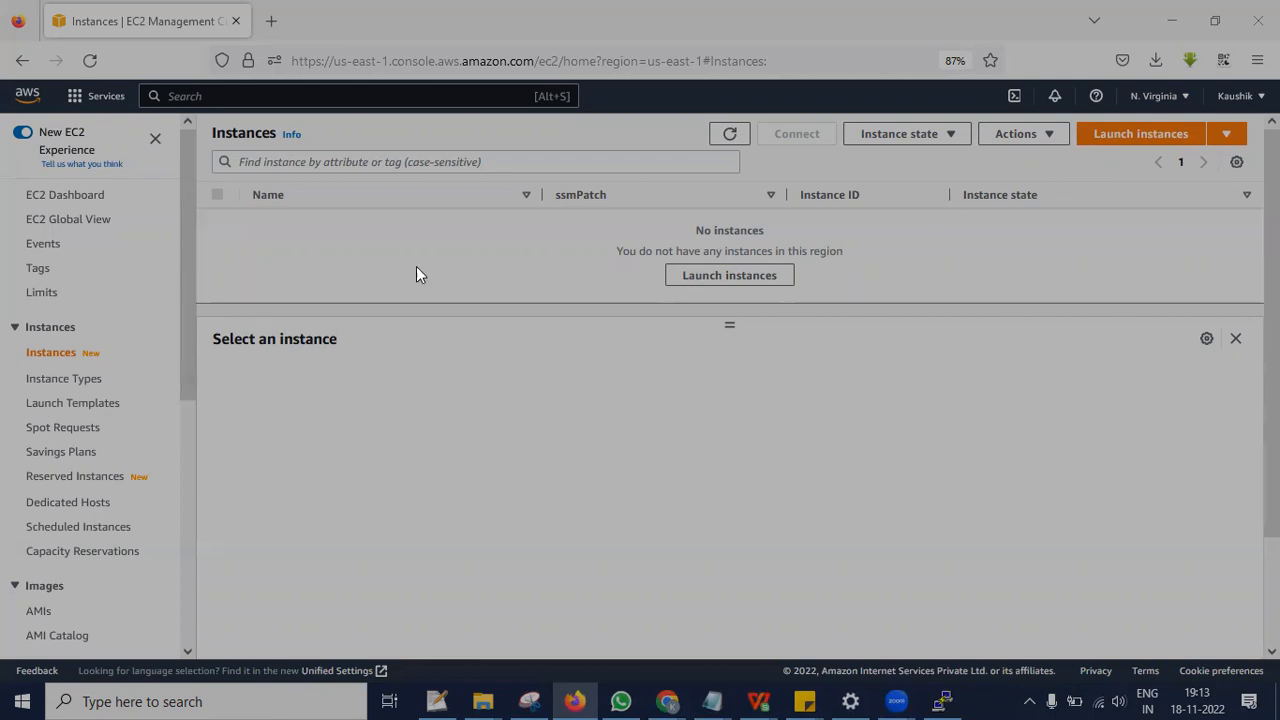
Step: Start launching a new EC2 instance and name it Windows-Test-instances
{"action": "left_click", "coordinate": [690, 286]}
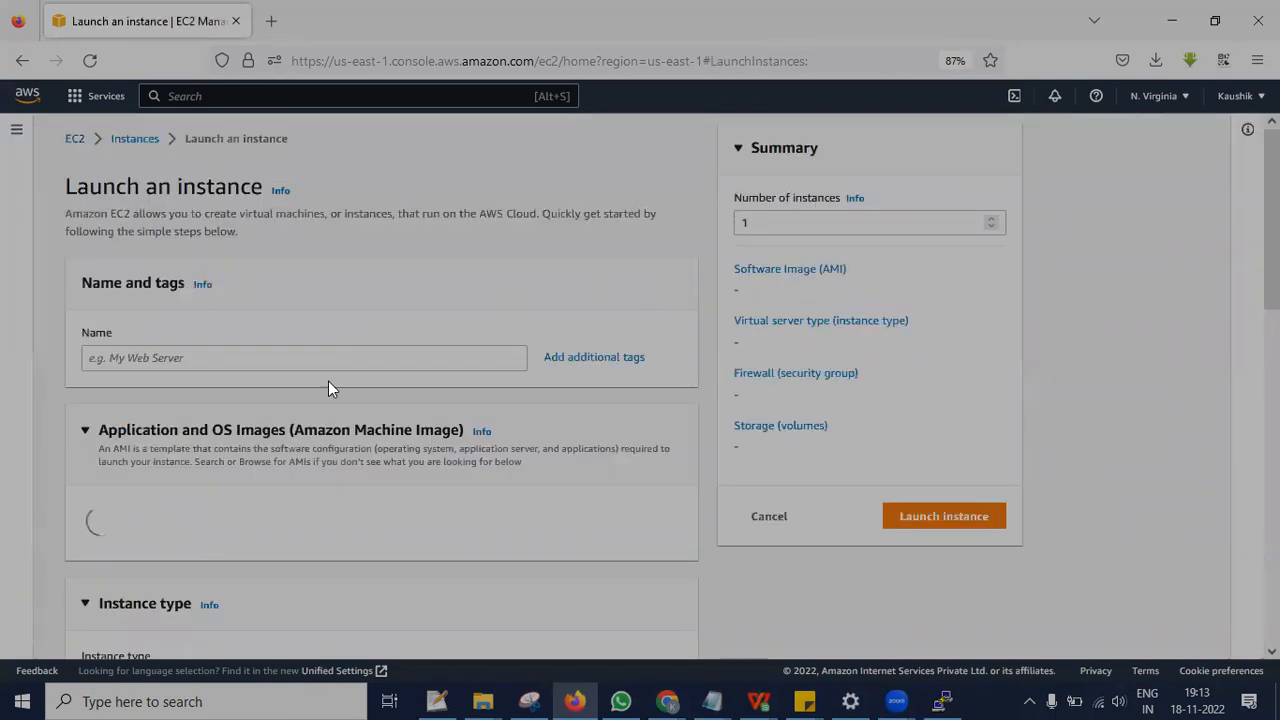
{"action": "left_click", "coordinate": [326, 357]}
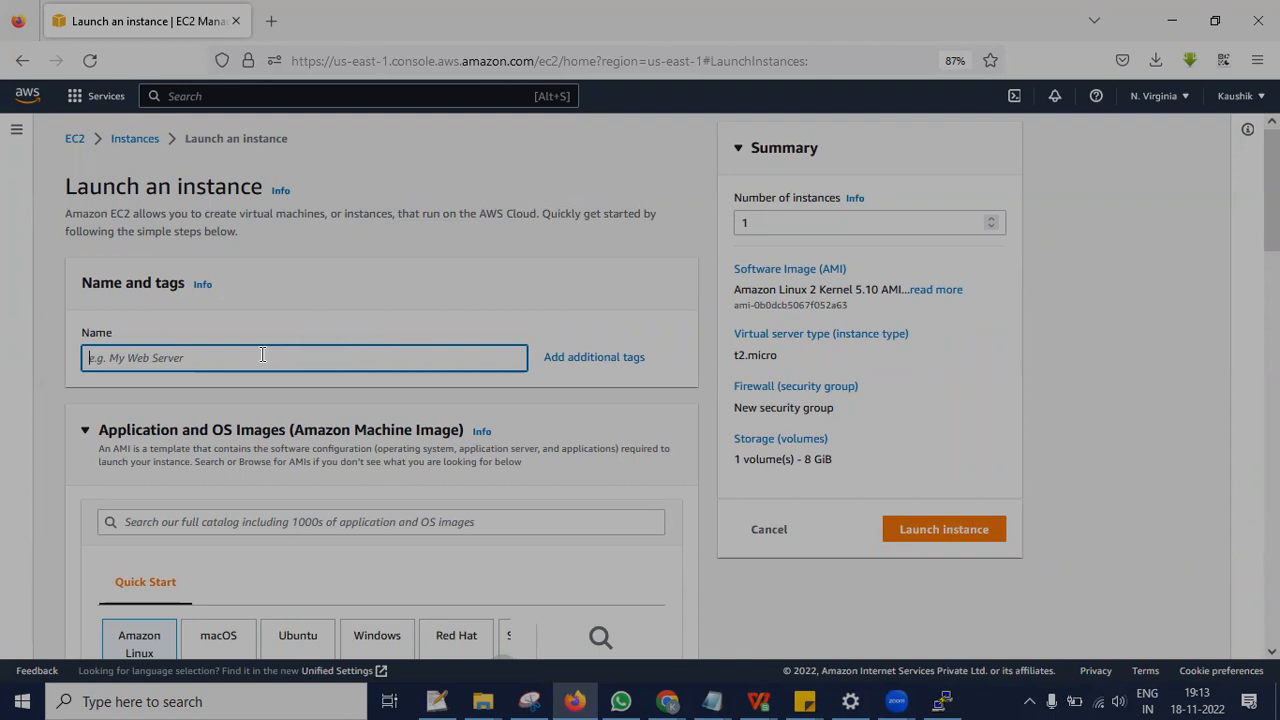
{"action": "type", "text": "Windows-Test-instances"}
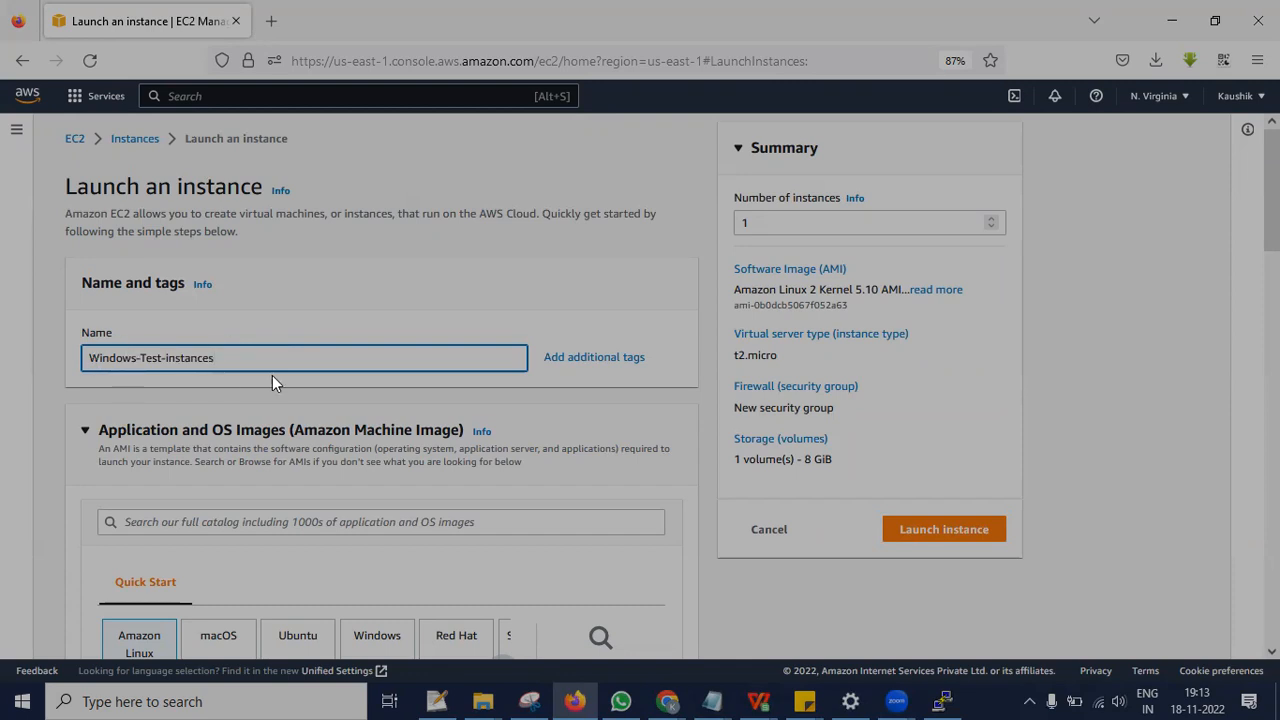
Step: Choose the Windows quick-start image, Microsoft Windows Server 2022 Base, as the instance's AMI
{"action": "scroll", "coordinate": [273, 378], "scroll_direction": "down", "scroll_amount": 1}
{"action": "scroll", "coordinate": [272, 375], "scroll_direction": "down", "scroll_amount": 3}
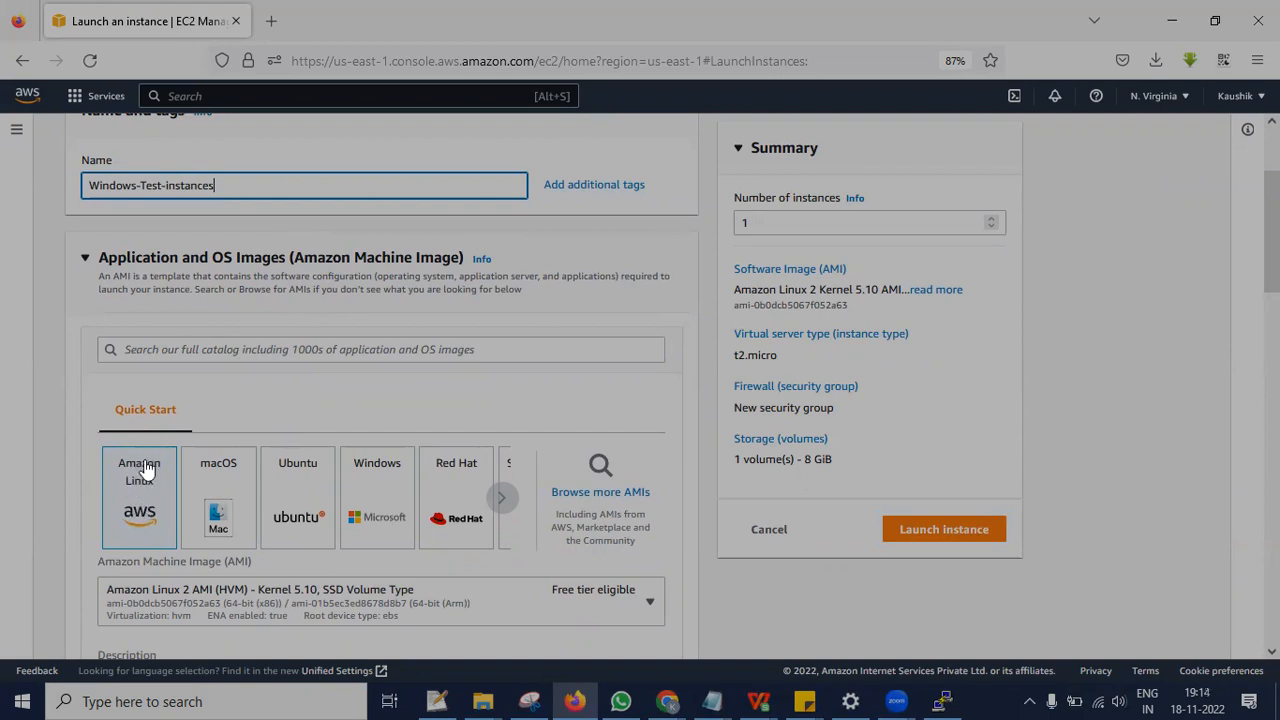
{"action": "left_click", "coordinate": [376, 490]}
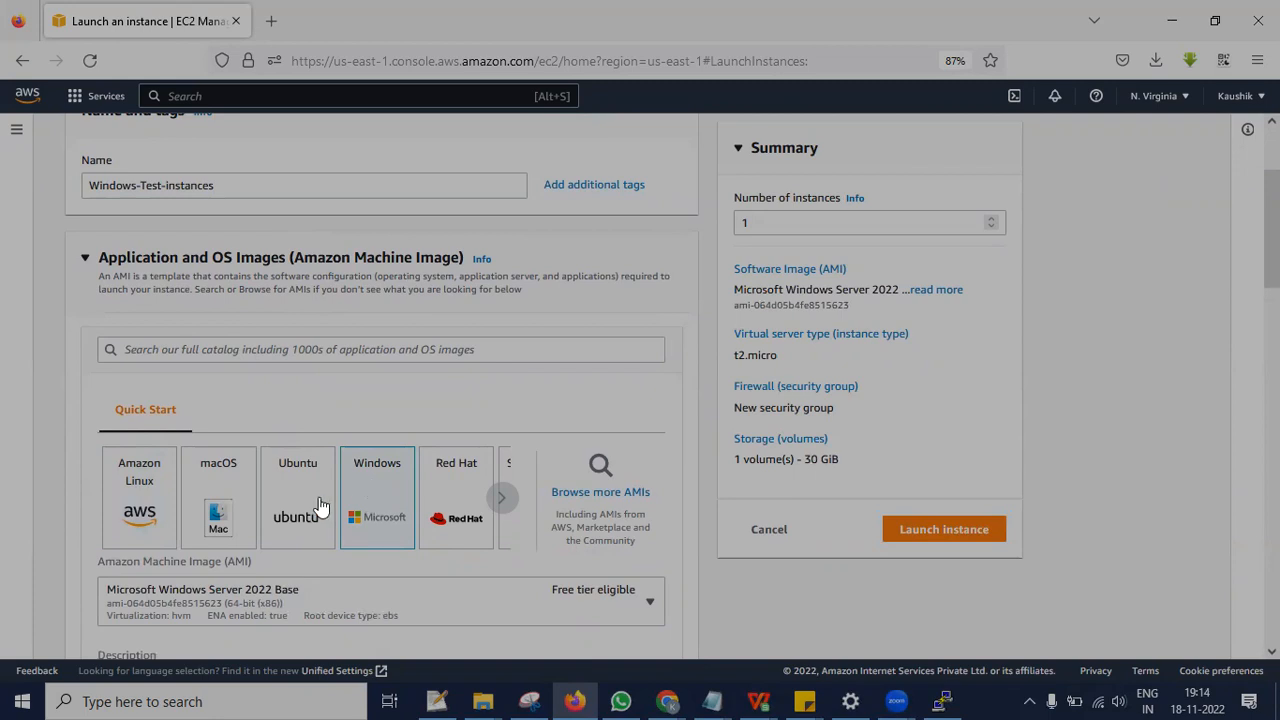
Step: Keep t2.micro as the instance type and choose TestNOV as the login key pair
{"action": "scroll", "coordinate": [386, 497], "scroll_direction": "down", "scroll_amount": 4}
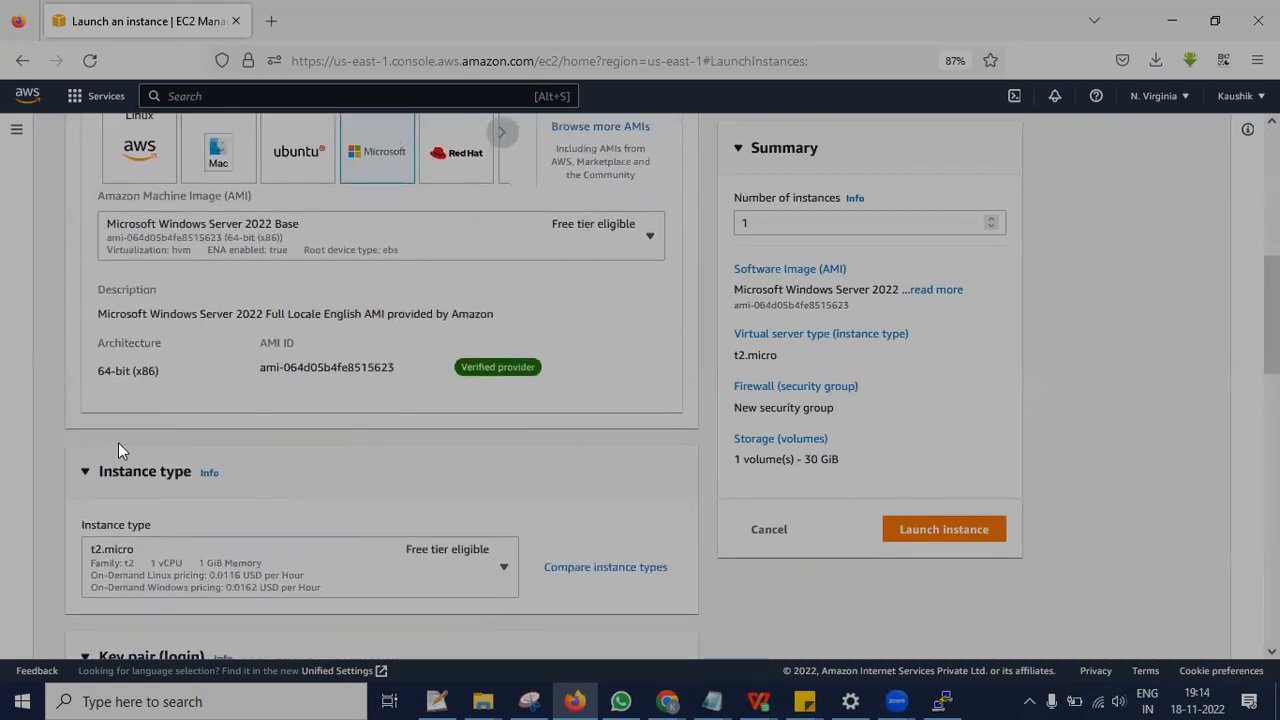
{"action": "scroll", "coordinate": [289, 381], "scroll_direction": "down", "scroll_amount": 2}
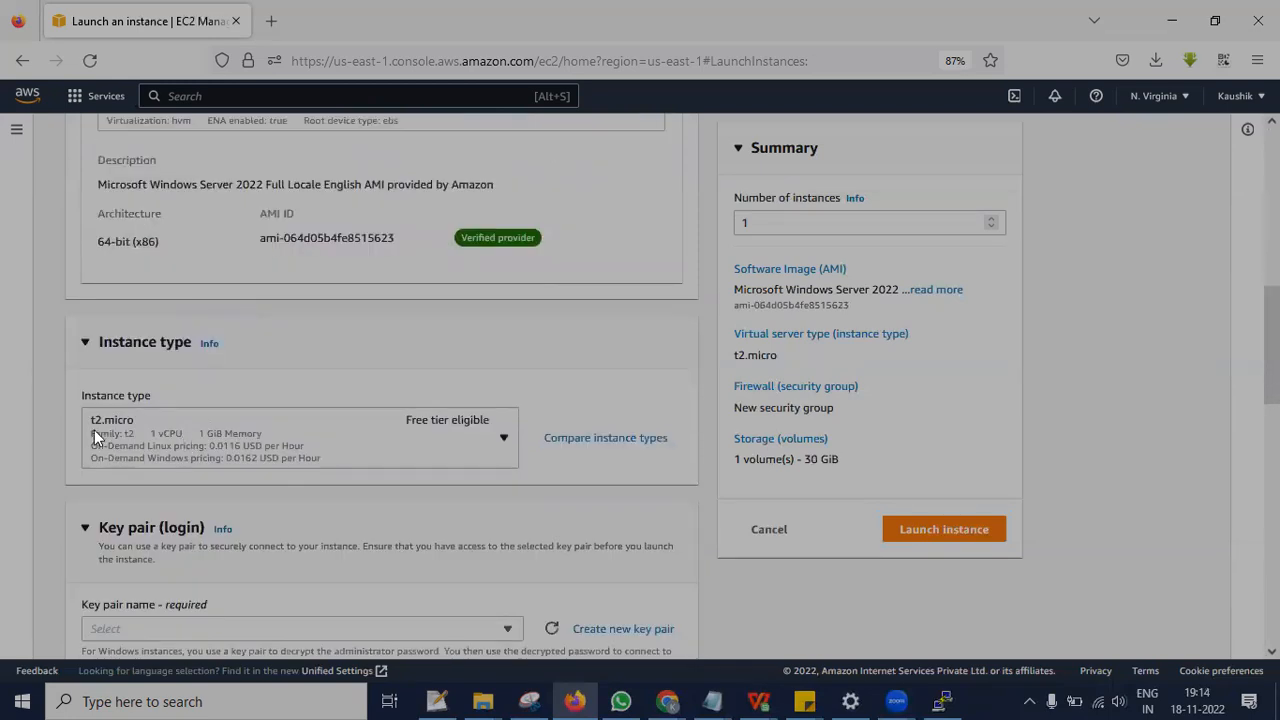
{"action": "left_click", "coordinate": [216, 421]}
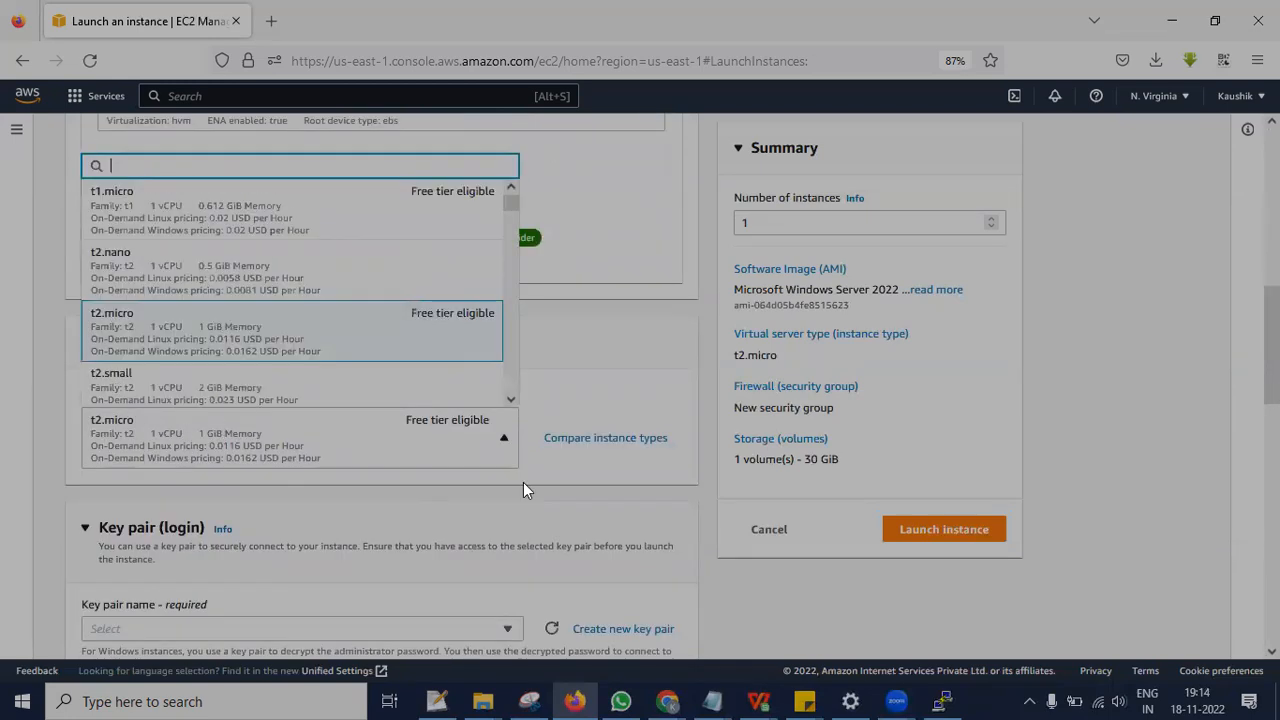
{"action": "left_click", "coordinate": [703, 430]}
{"action": "scroll", "coordinate": [377, 495], "scroll_direction": "down", "scroll_amount": 1}
{"action": "scroll", "coordinate": [377, 495], "scroll_direction": "down", "scroll_amount": 2}
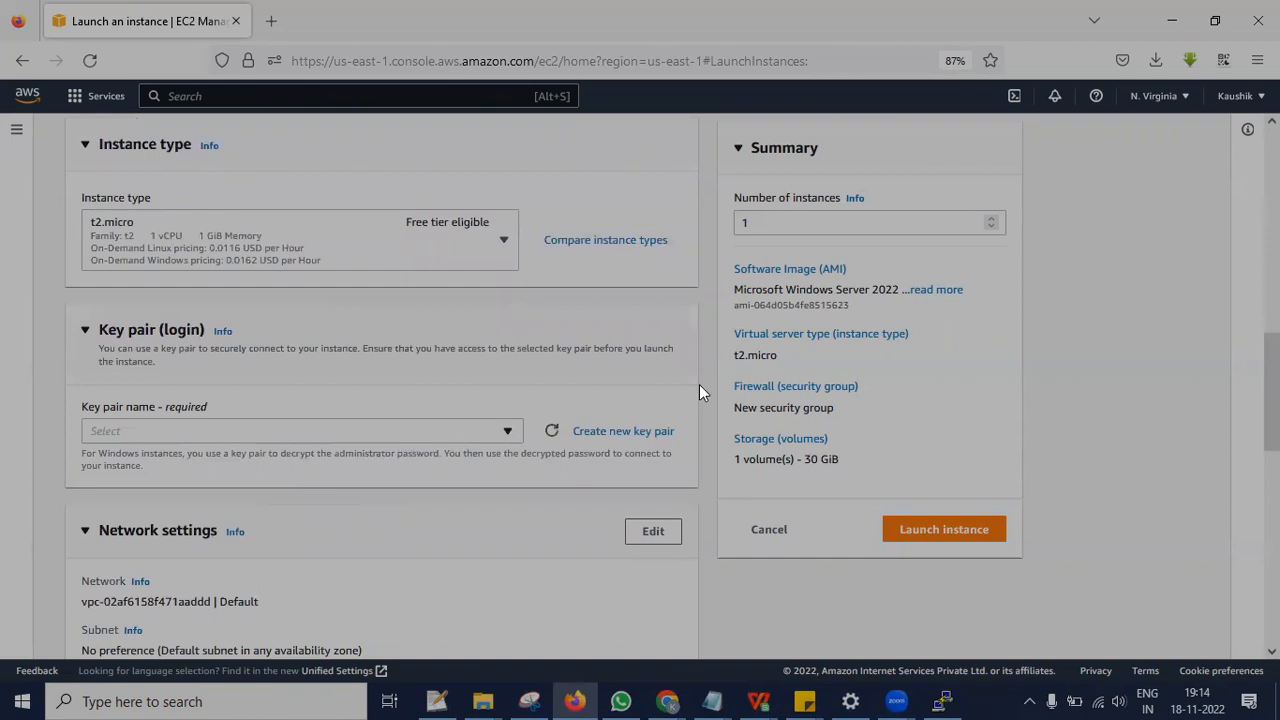
{"action": "left_click", "coordinate": [1151, 64]}
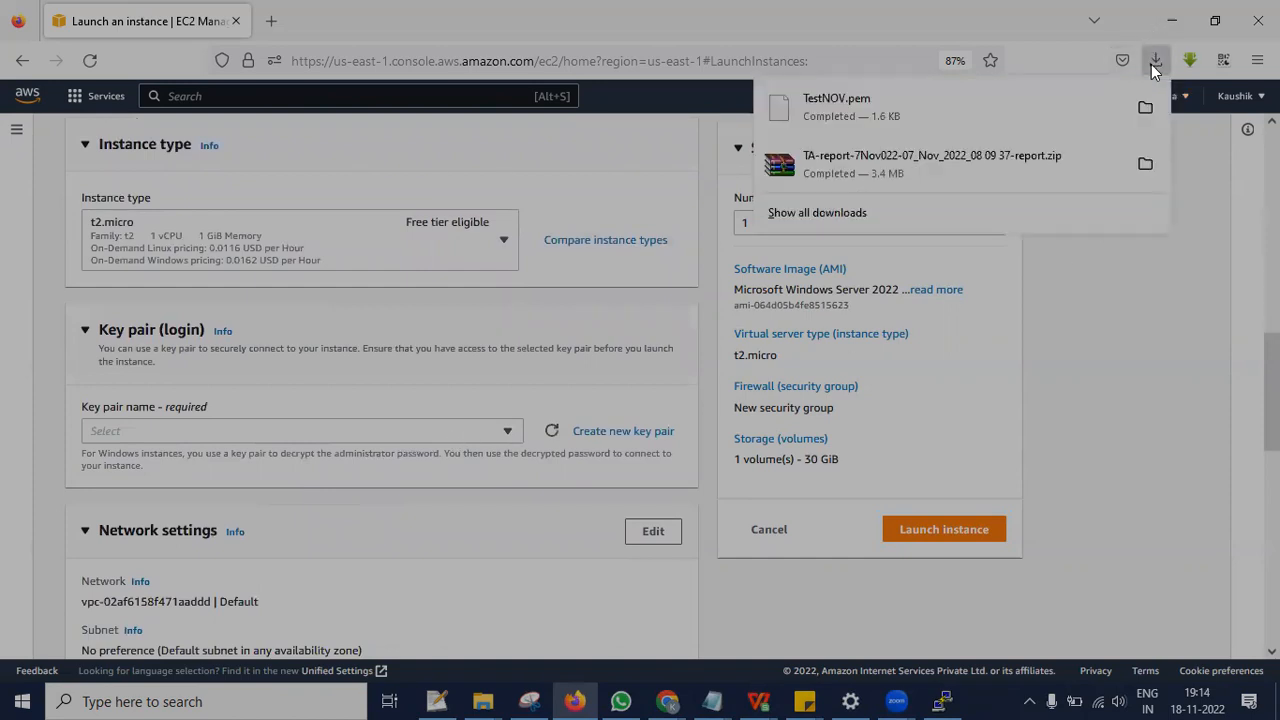
{"action": "left_click", "coordinate": [466, 430]}
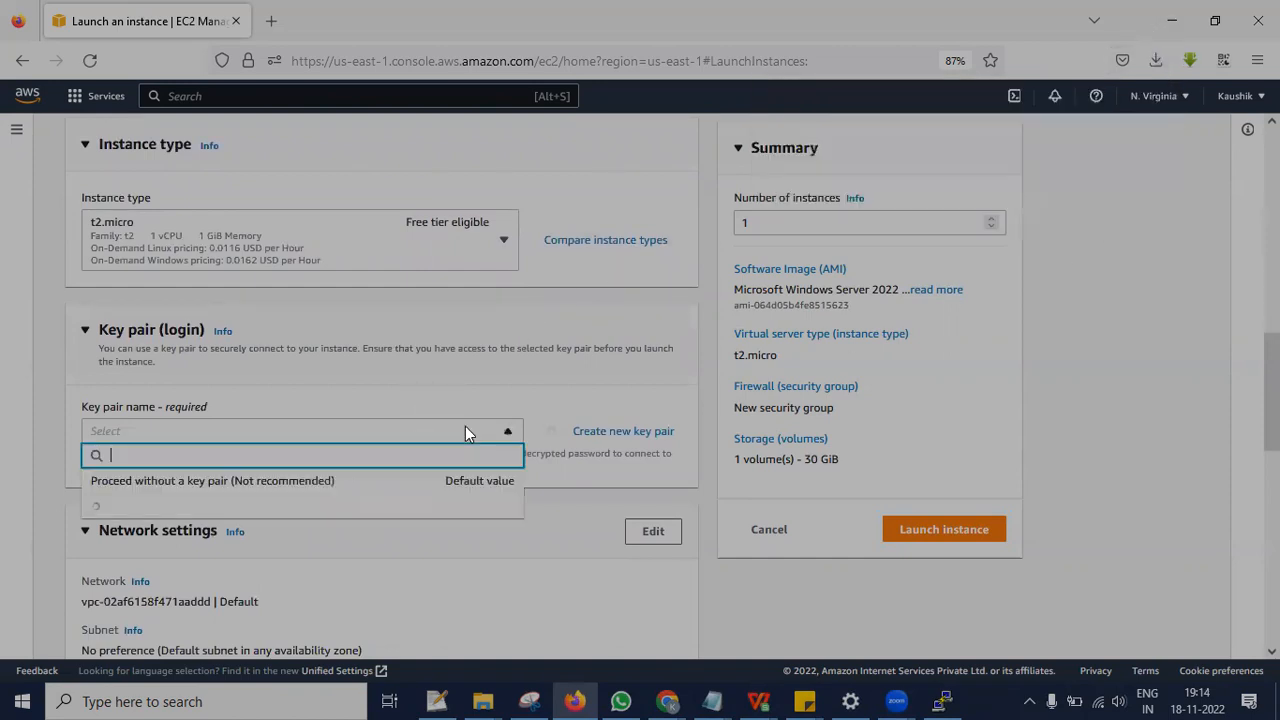
{"action": "left_click", "coordinate": [146, 331]}
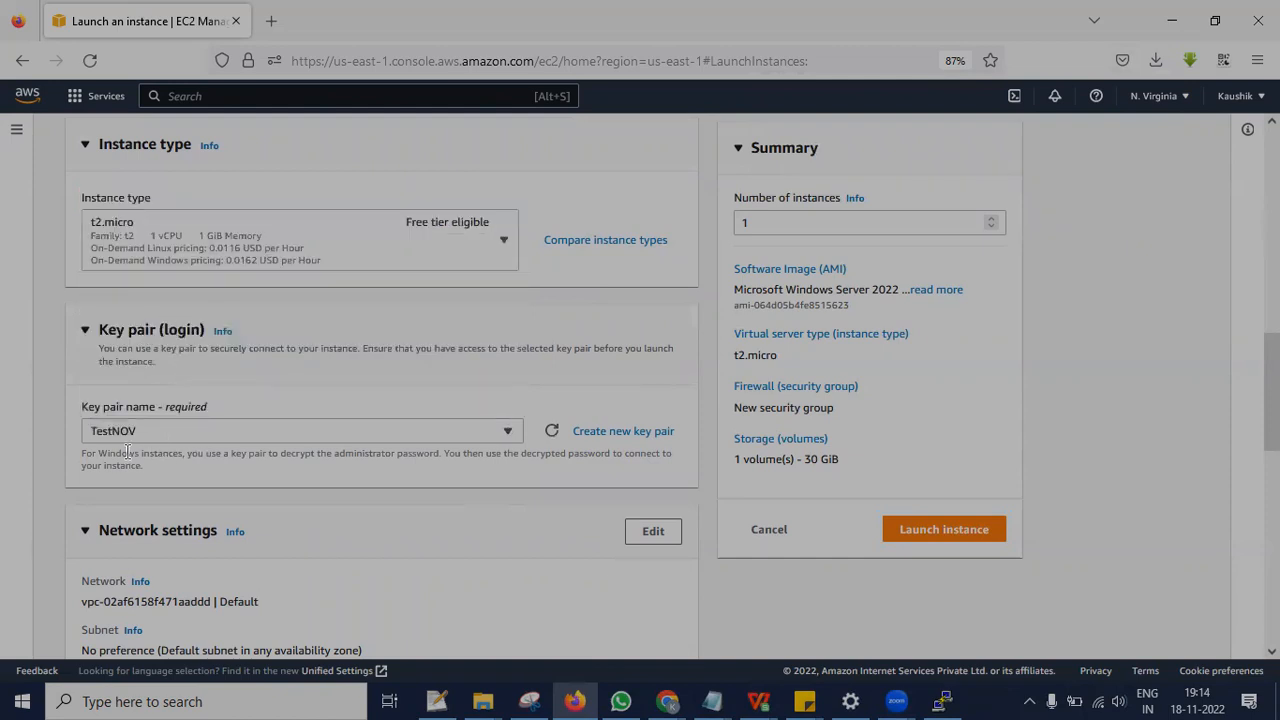
Step: Review the network settings, firewall rules and storage configuration of the new instance
{"action": "scroll", "coordinate": [358, 298], "scroll_direction": "down", "scroll_amount": 4}
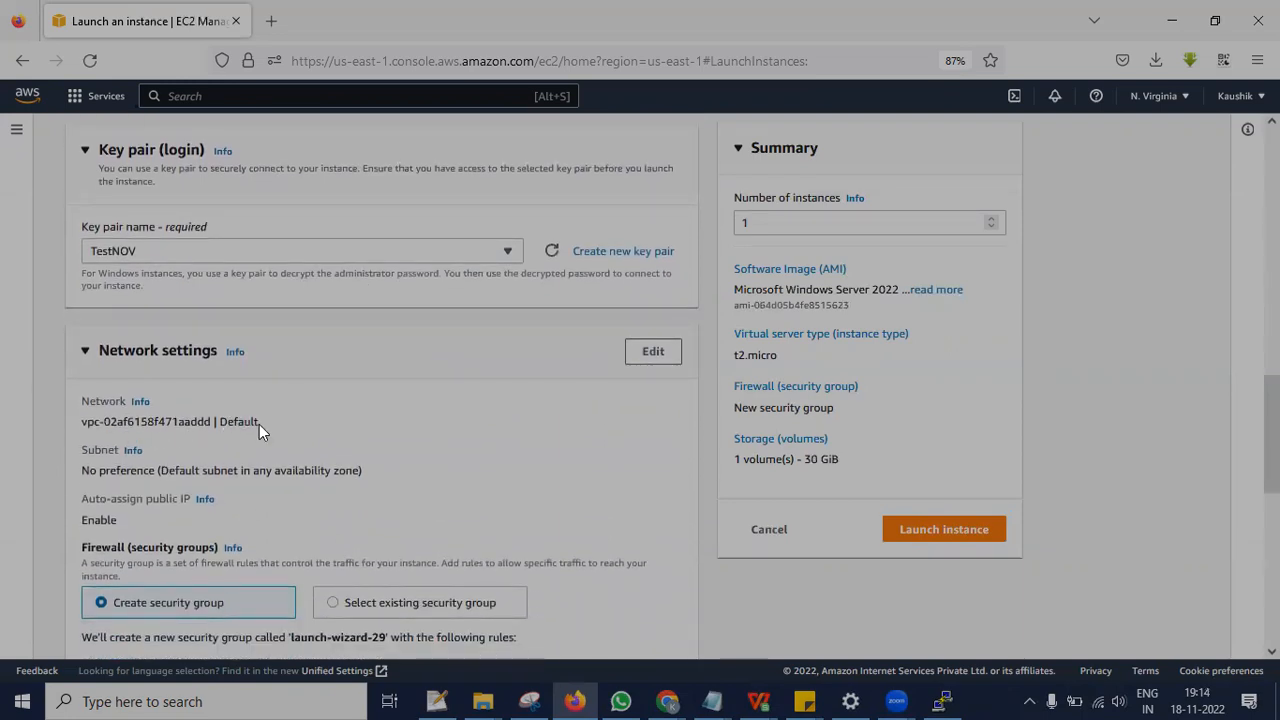
{"action": "scroll", "coordinate": [259, 424], "scroll_direction": "down", "scroll_amount": 1}
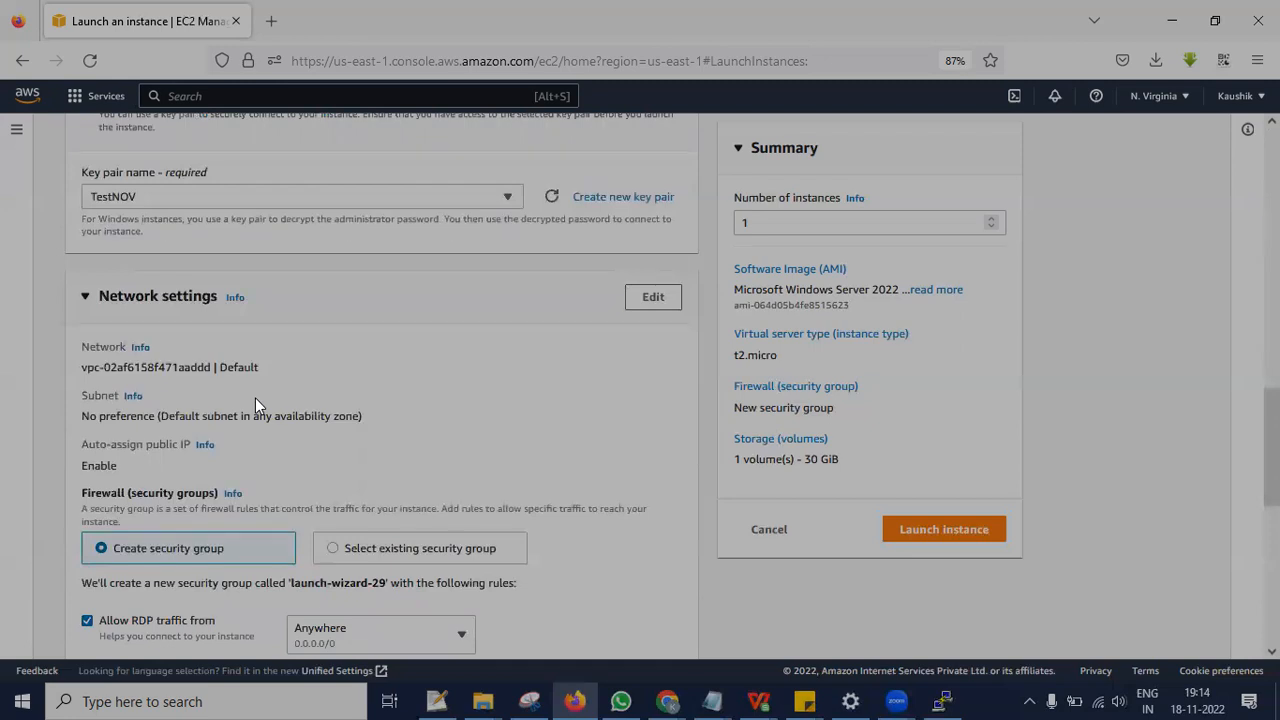
{"action": "scroll", "coordinate": [487, 425], "scroll_direction": "down", "scroll_amount": 1}
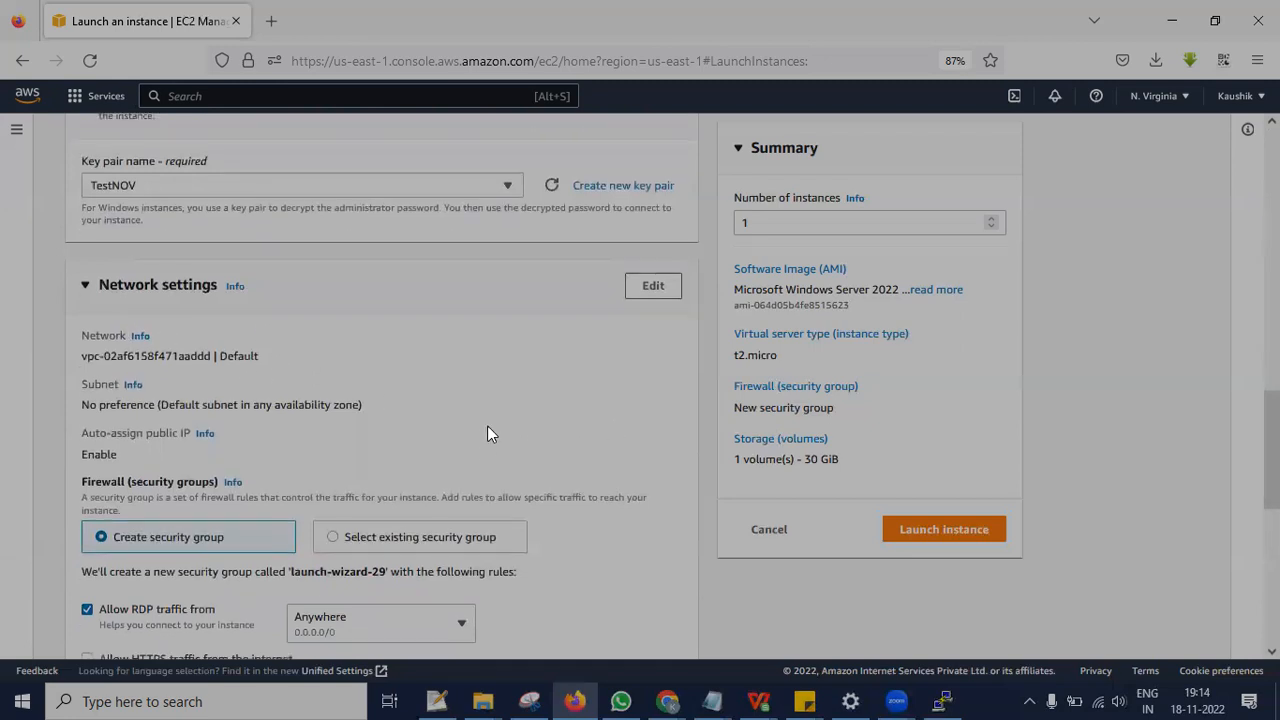
{"action": "scroll", "coordinate": [144, 433], "scroll_direction": "down", "scroll_amount": 1}
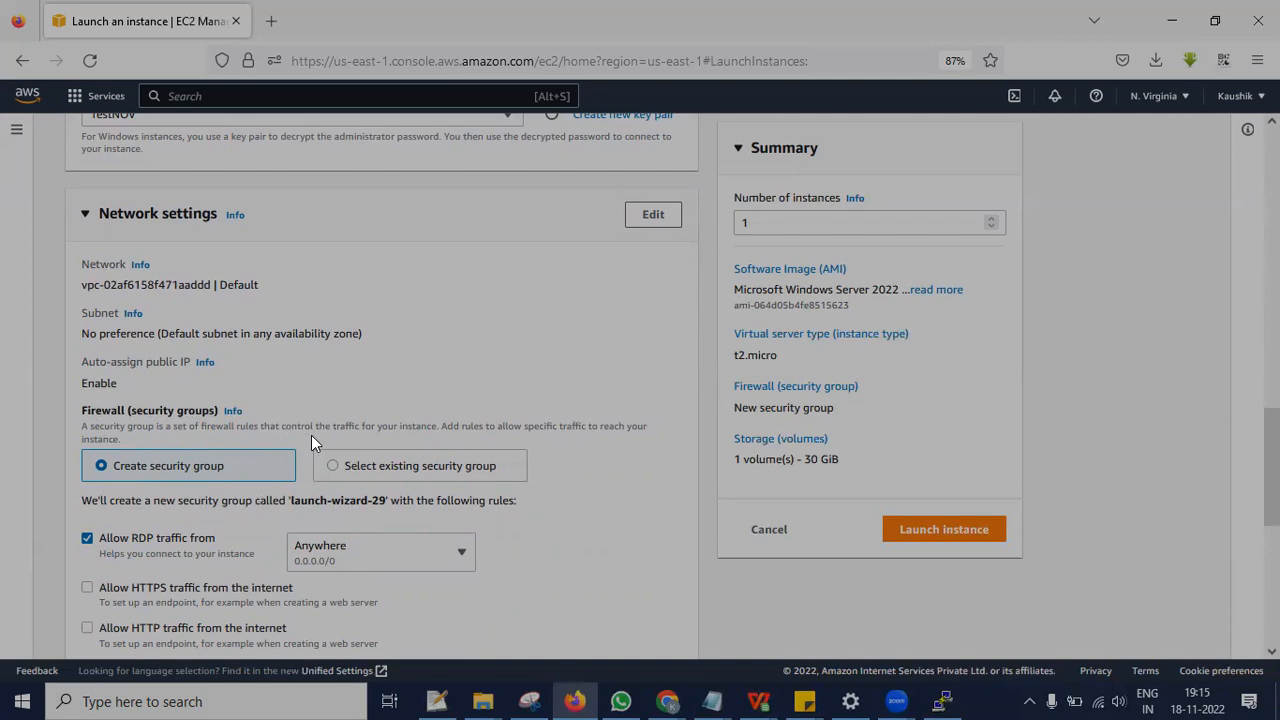
{"action": "scroll", "coordinate": [302, 540], "scroll_direction": "down", "scroll_amount": 1}
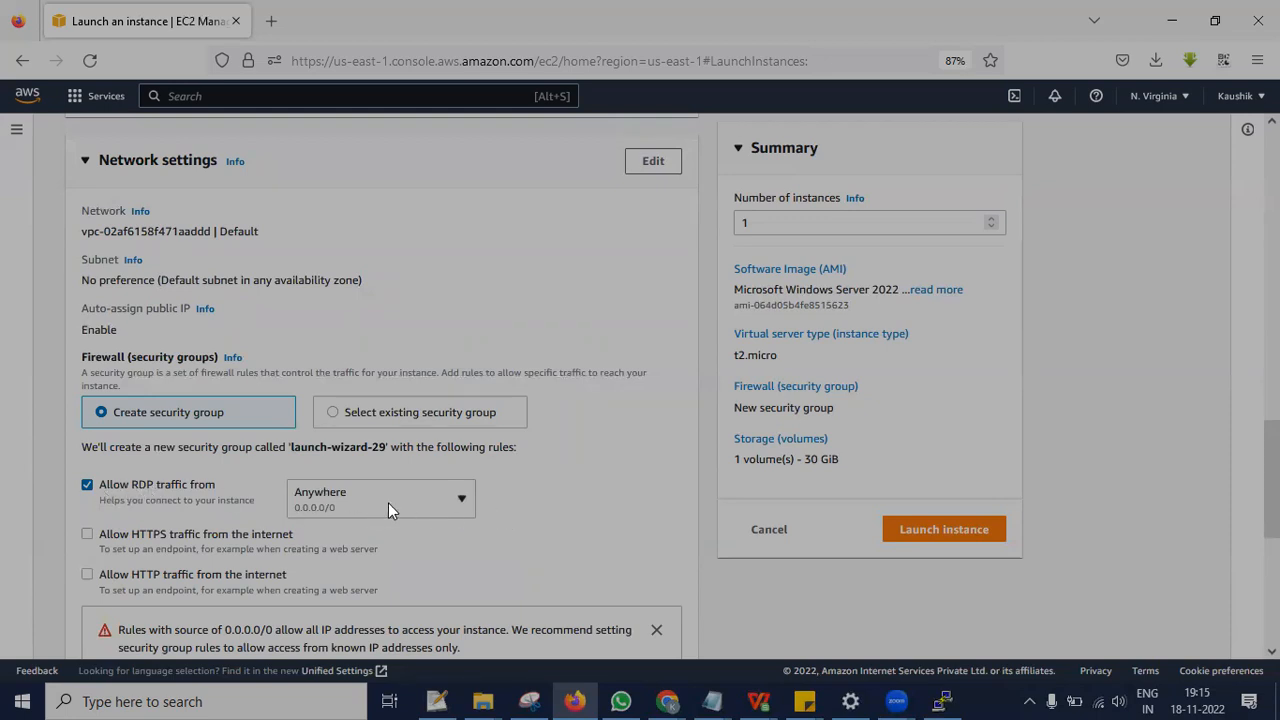
{"action": "scroll", "coordinate": [440, 506], "scroll_direction": "down", "scroll_amount": 2}
{"action": "scroll", "coordinate": [351, 303], "scroll_direction": "down", "scroll_amount": 2}
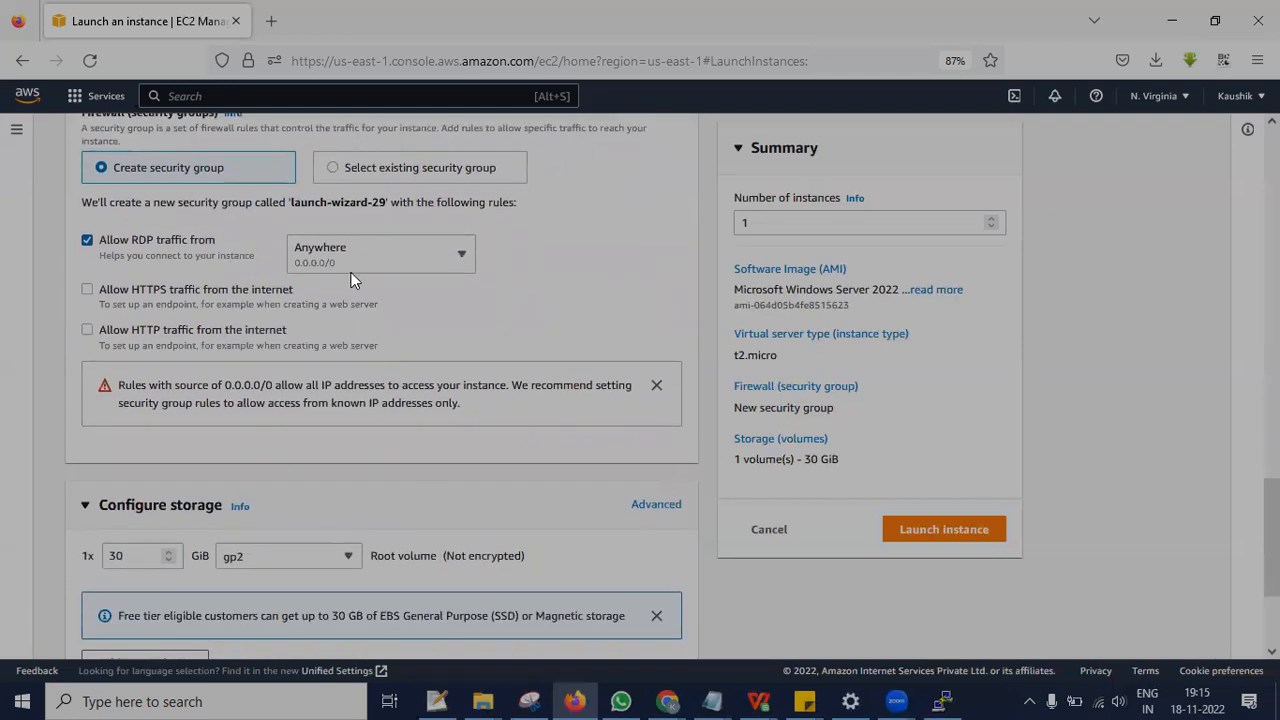
{"action": "scroll", "coordinate": [356, 484], "scroll_direction": "down", "scroll_amount": 2}
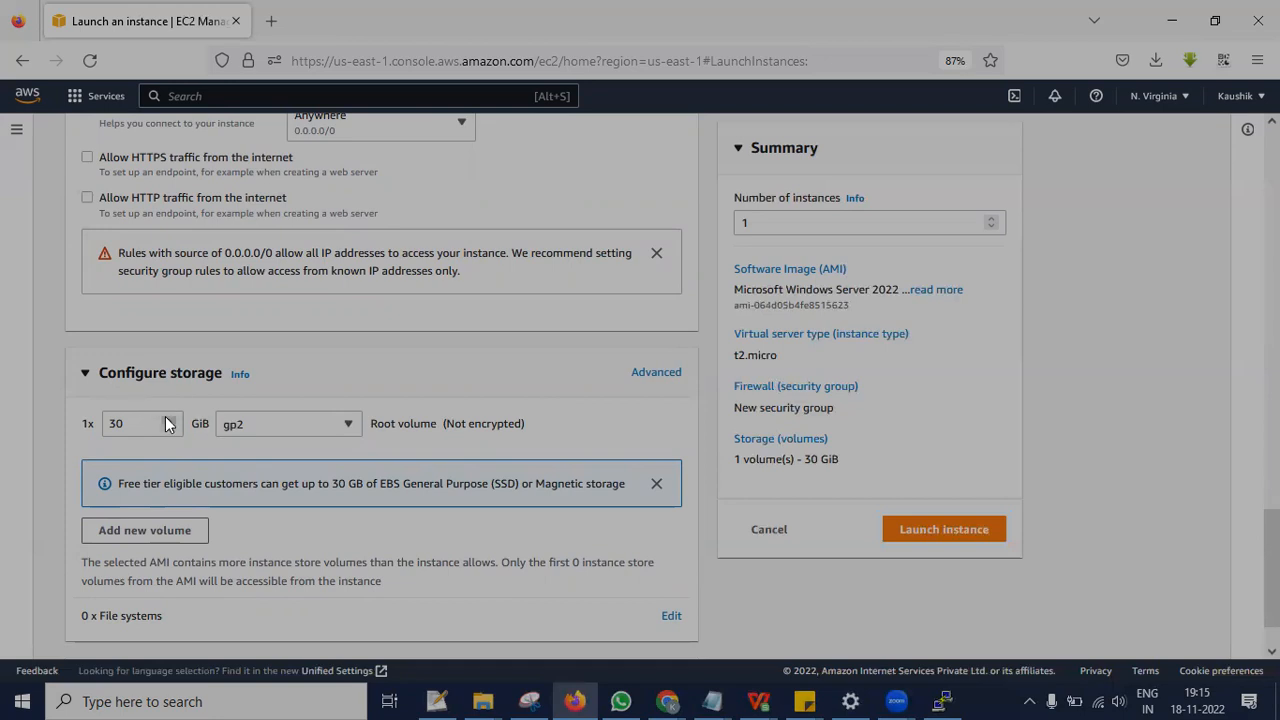
{"action": "scroll", "coordinate": [186, 445], "scroll_direction": "down", "scroll_amount": 1}
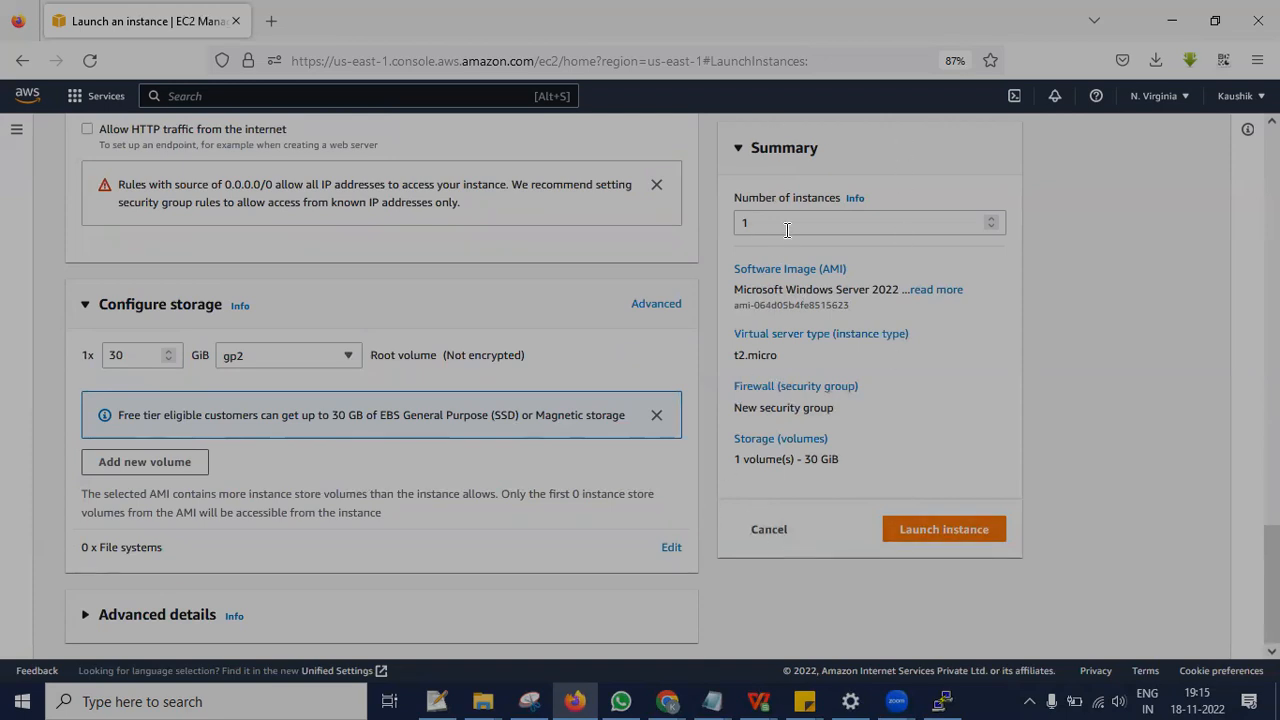
Step: Launch the configured instance and refresh the list of all instances
{"action": "left_click", "coordinate": [948, 529]}
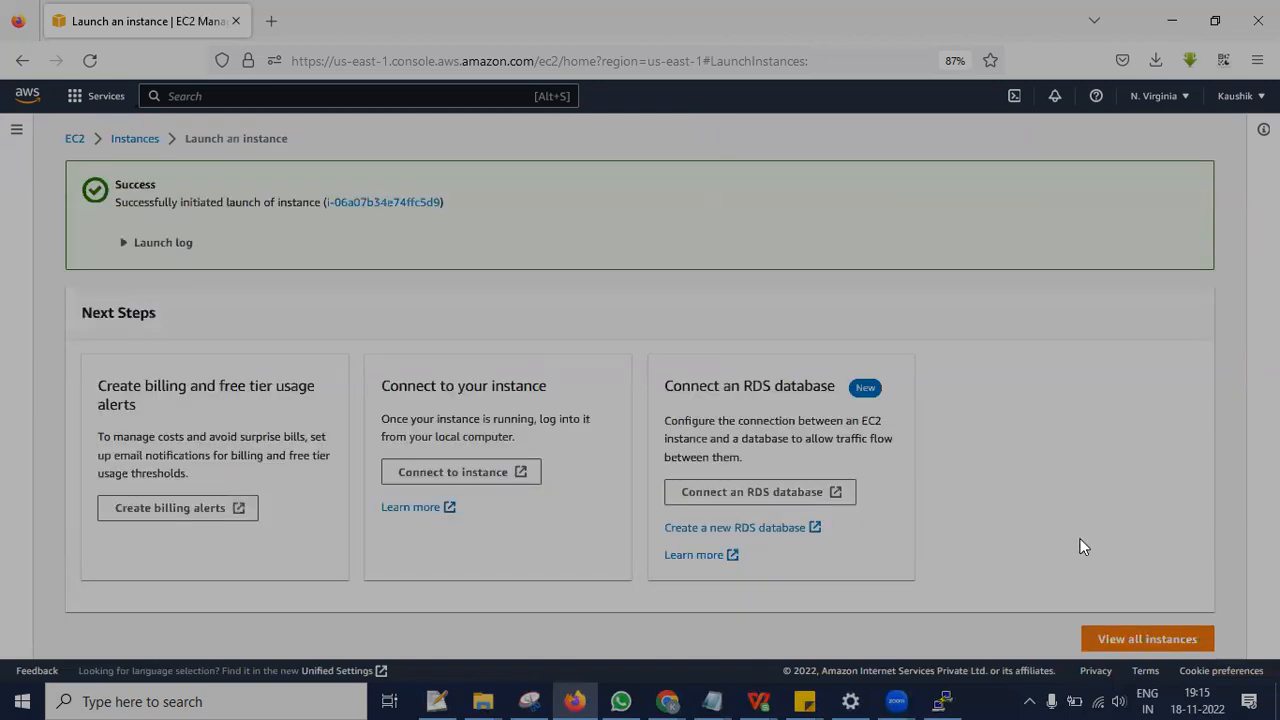
{"action": "left_click", "coordinate": [1123, 639]}
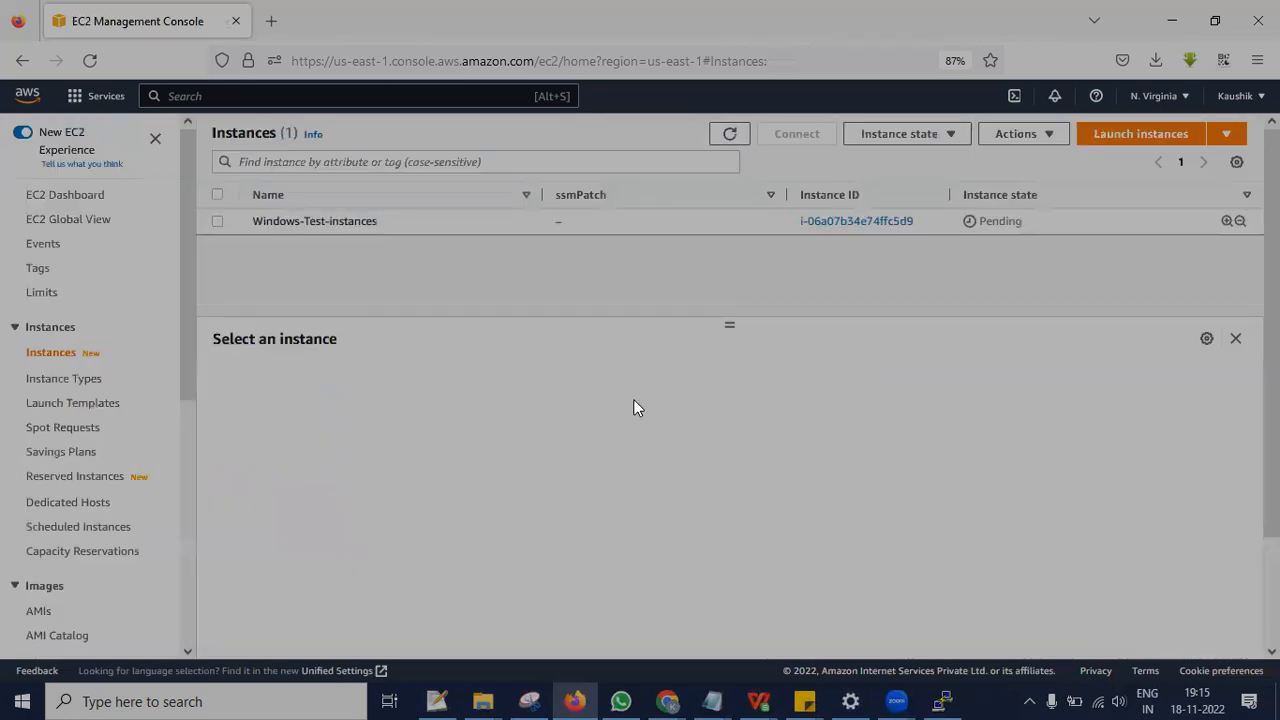
{"action": "left_click", "coordinate": [730, 134]}
{"action": "left_click", "coordinate": [737, 140]}
Step: Select Windows-Test-instances and examine its summary details and its inbound and outbound security rules
{"action": "left_click", "coordinate": [210, 220]}
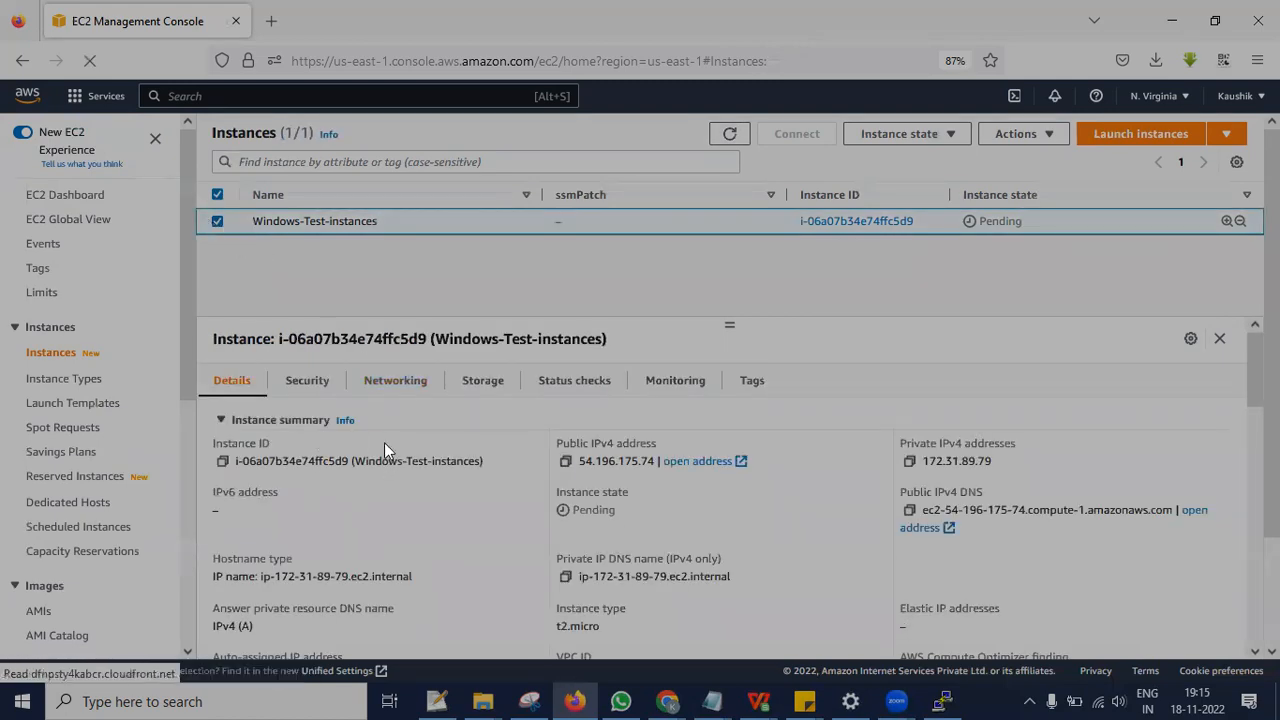
{"action": "scroll", "coordinate": [385, 445], "scroll_direction": "down", "scroll_amount": 10}
{"action": "scroll", "coordinate": [385, 447], "scroll_direction": "up", "scroll_amount": 10}
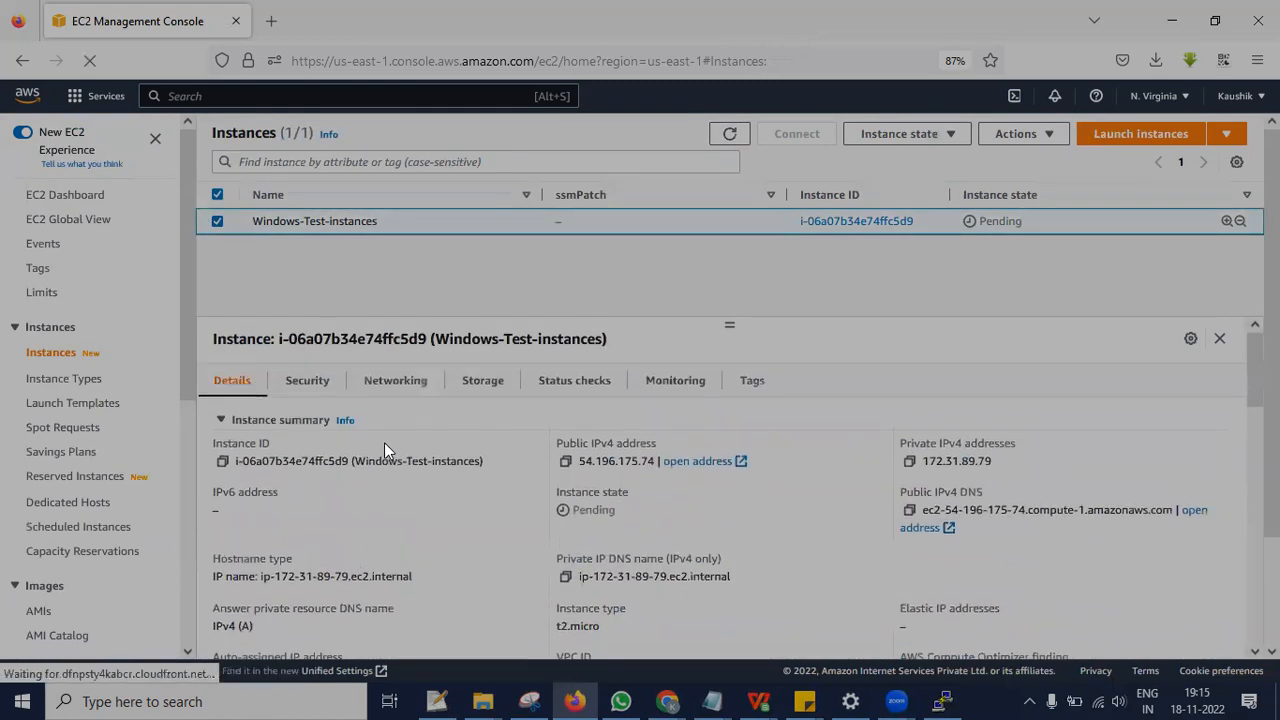
{"action": "left_click", "coordinate": [327, 388]}
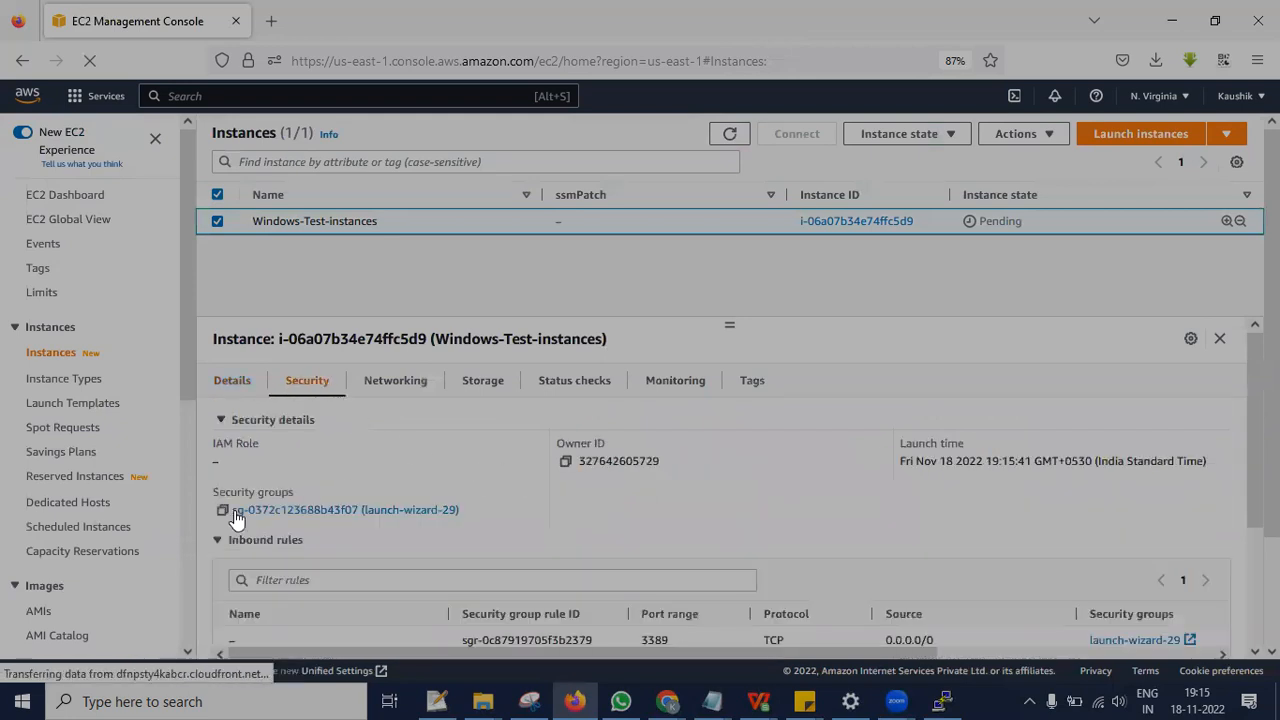
{"action": "scroll", "coordinate": [515, 530], "scroll_direction": "down", "scroll_amount": 2}
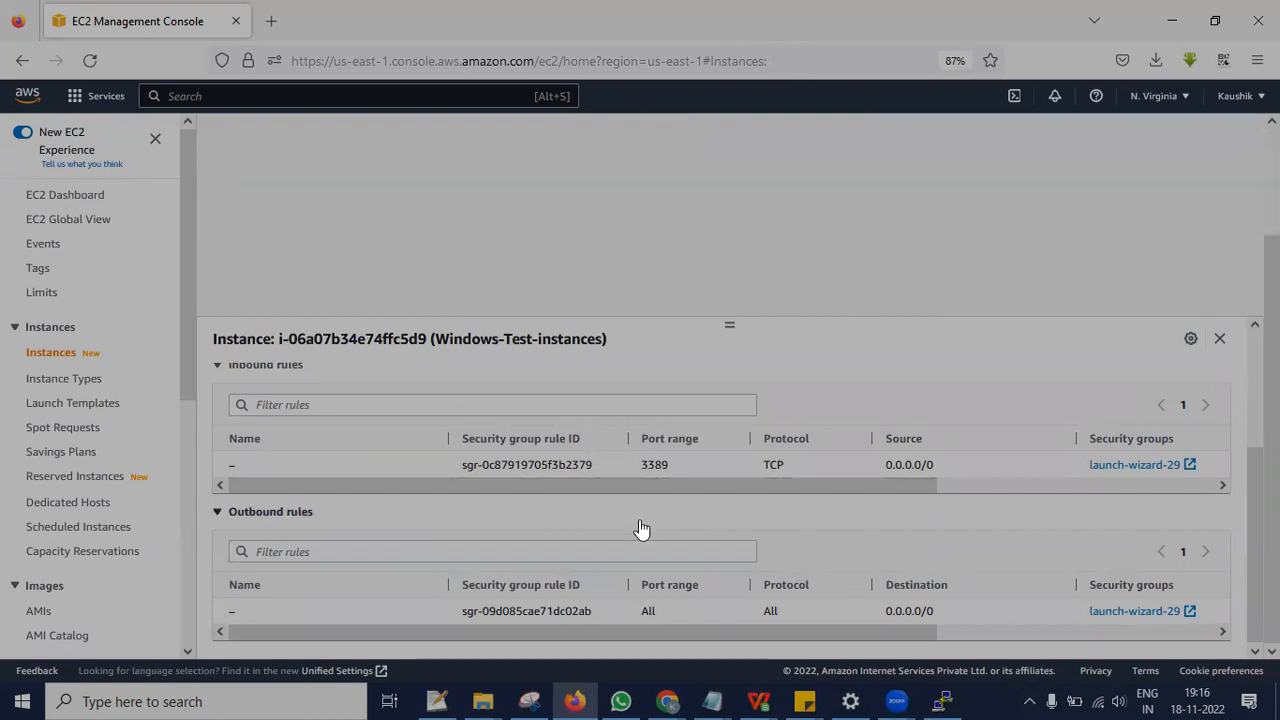
{"action": "scroll", "coordinate": [630, 523], "scroll_direction": "up", "scroll_amount": 3}
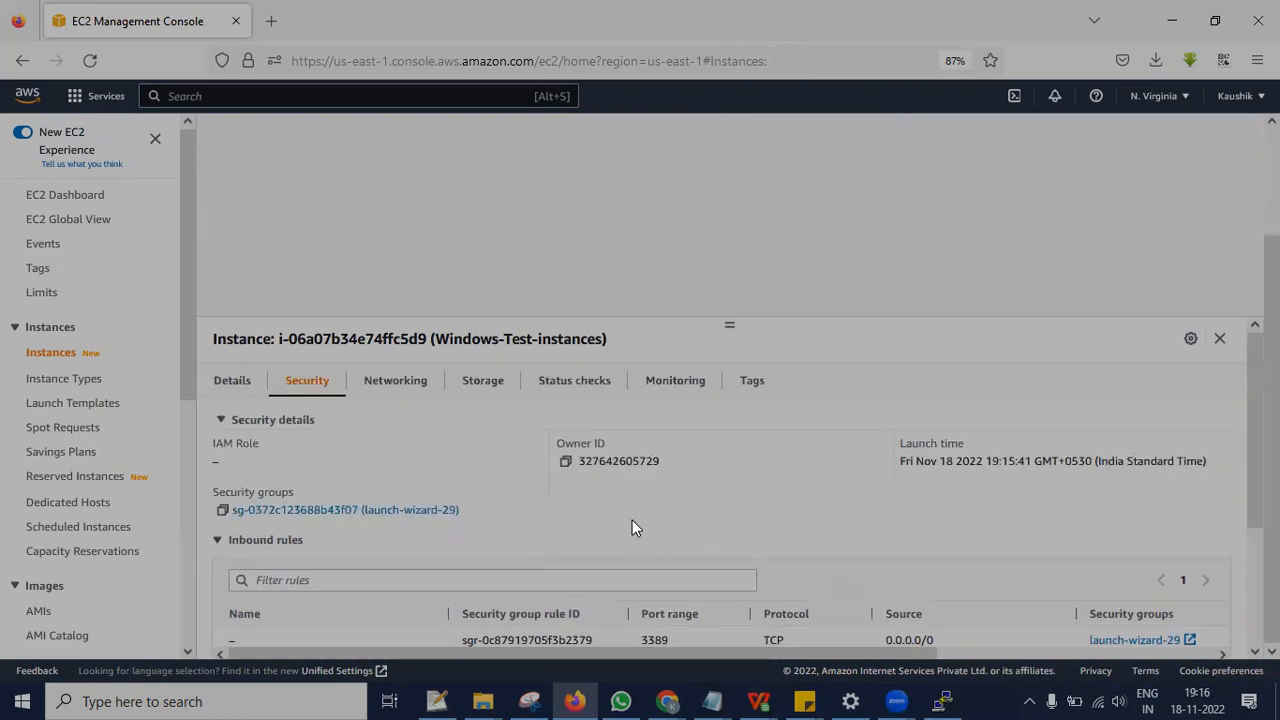
Step: Examine the networking details and the attached storage of Windows-Test-instances
{"action": "left_click", "coordinate": [393, 380]}
{"action": "scroll", "coordinate": [390, 510], "scroll_direction": "down", "scroll_amount": 5}
{"action": "scroll", "coordinate": [392, 519], "scroll_direction": "up", "scroll_amount": 5}
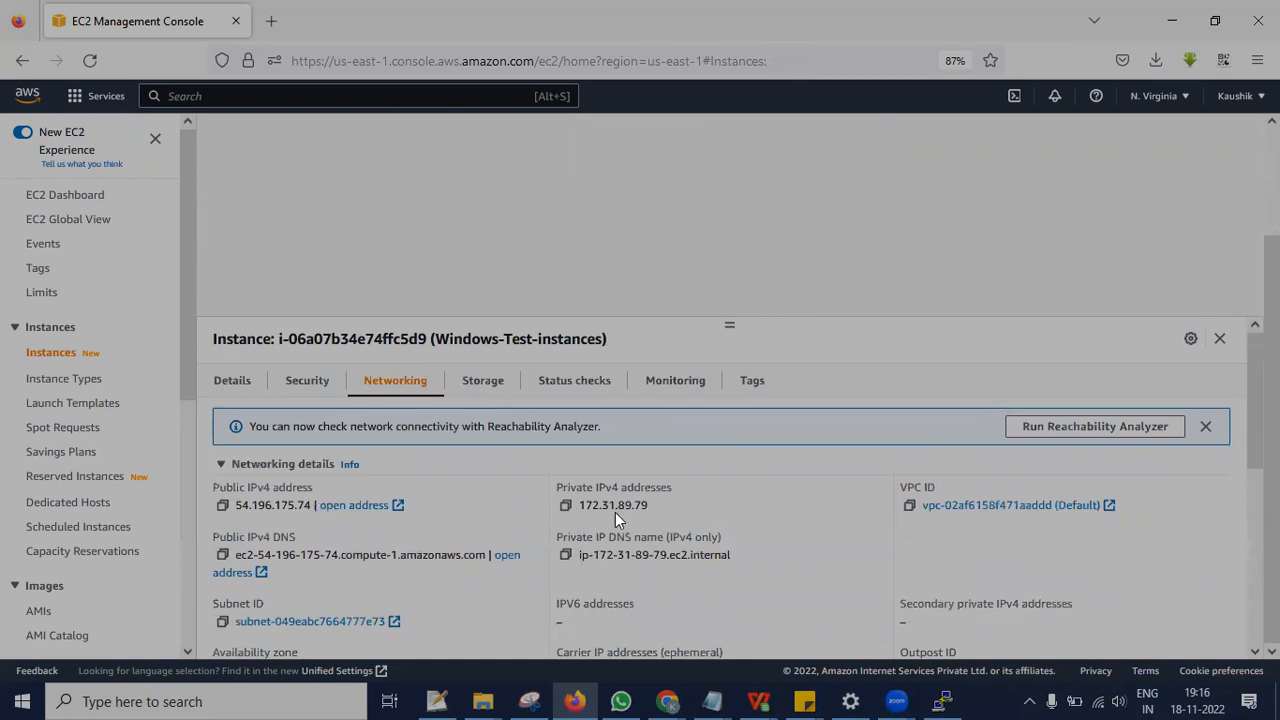
{"action": "scroll", "coordinate": [437, 566], "scroll_direction": "down", "scroll_amount": 5}
{"action": "scroll", "coordinate": [437, 563], "scroll_direction": "up", "scroll_amount": 5}
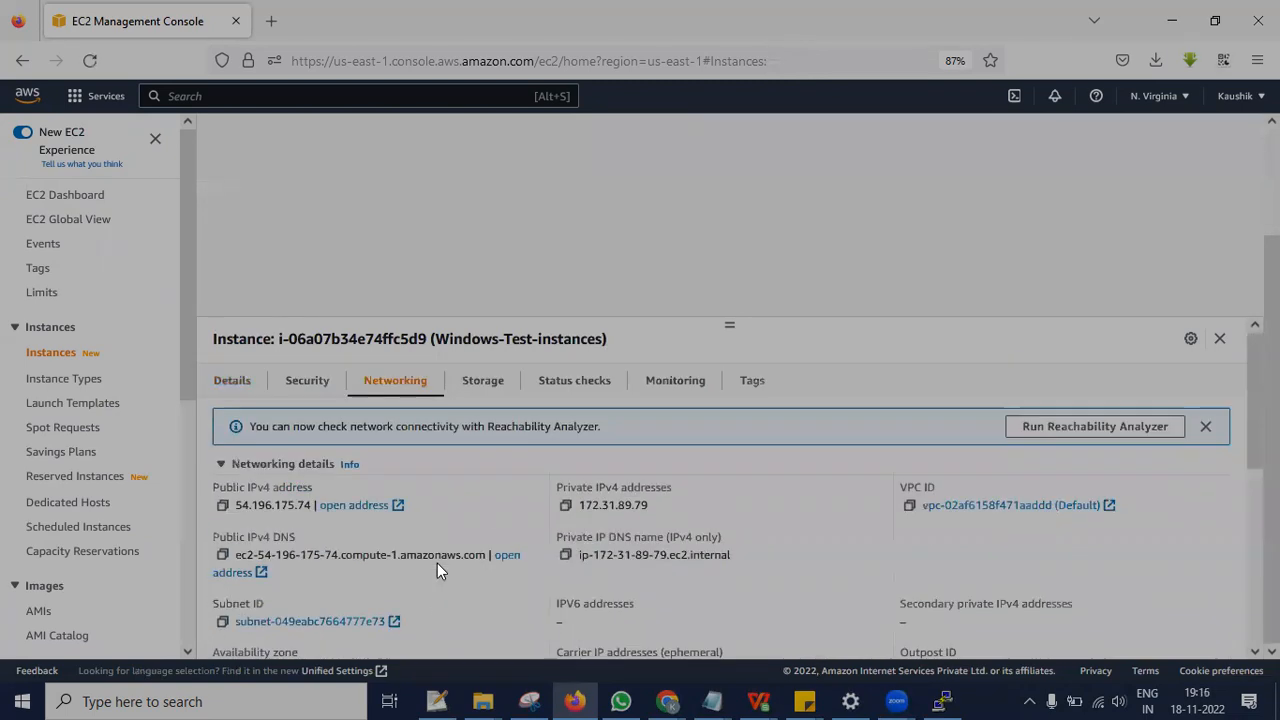
{"action": "left_click", "coordinate": [484, 388]}
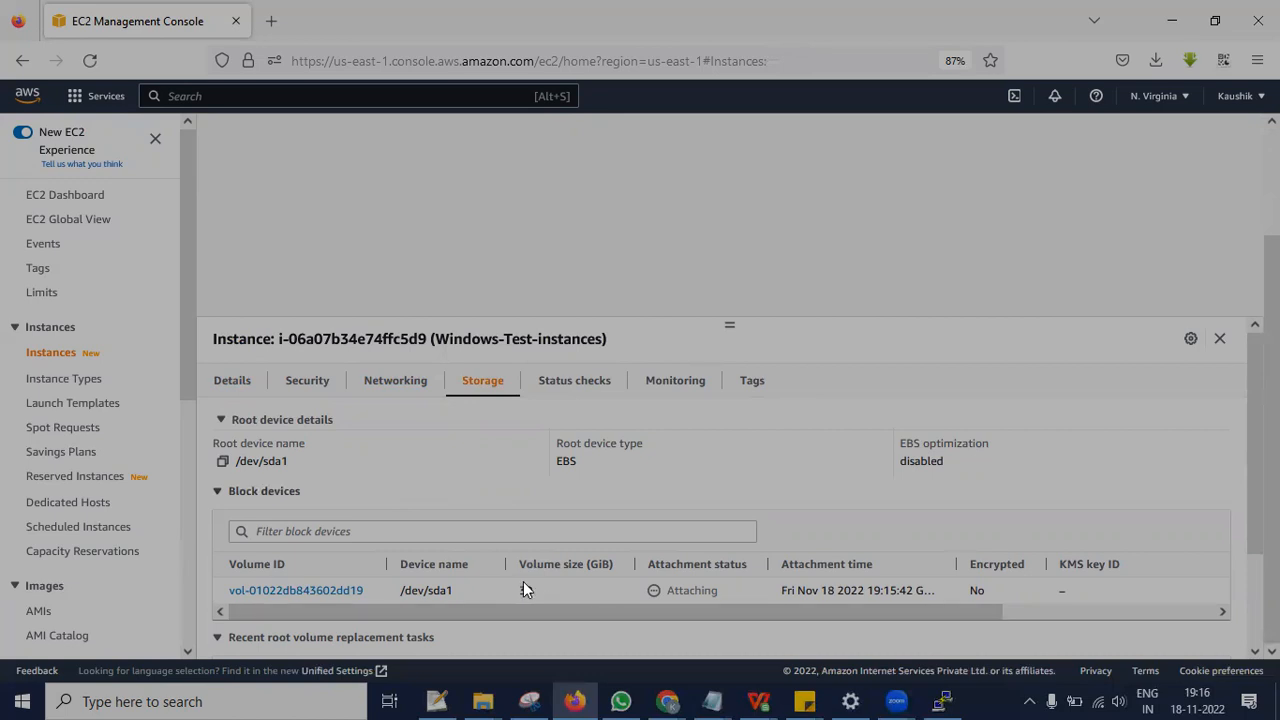
Step: Review the status checks, monitoring charts and tags of Windows-Test-instances
{"action": "left_click", "coordinate": [577, 388]}
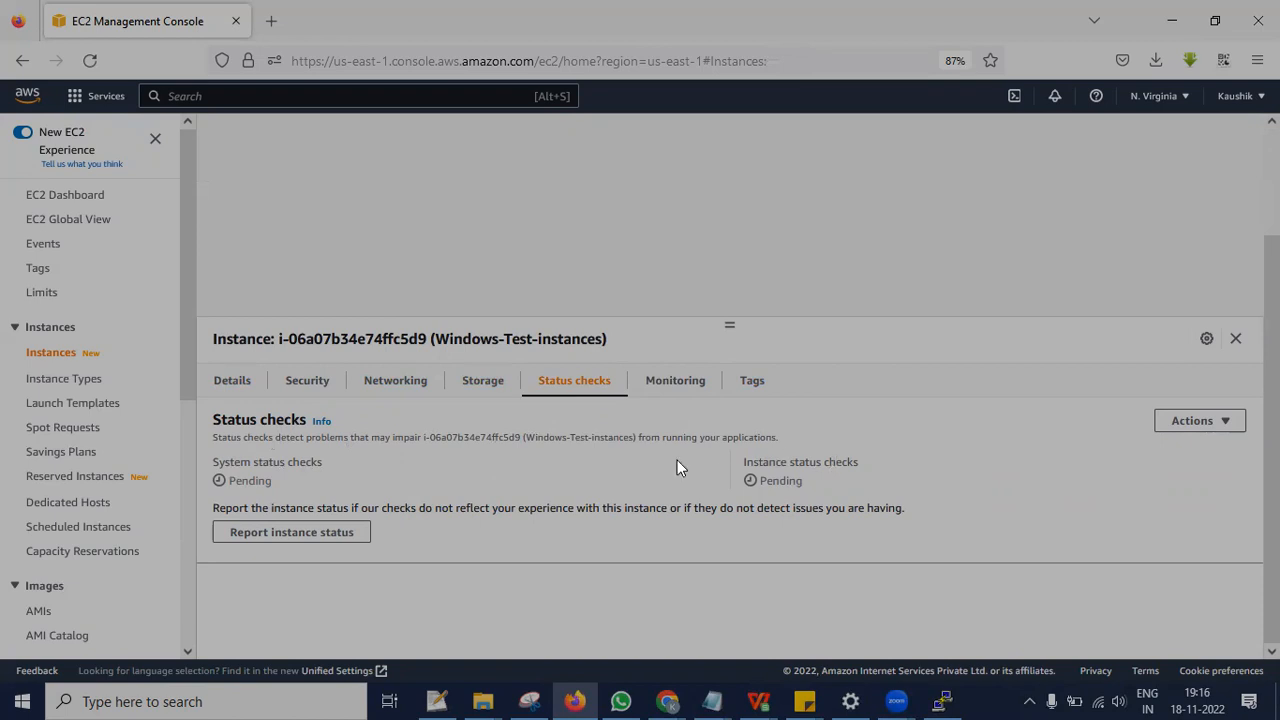
{"action": "left_click", "coordinate": [680, 390]}
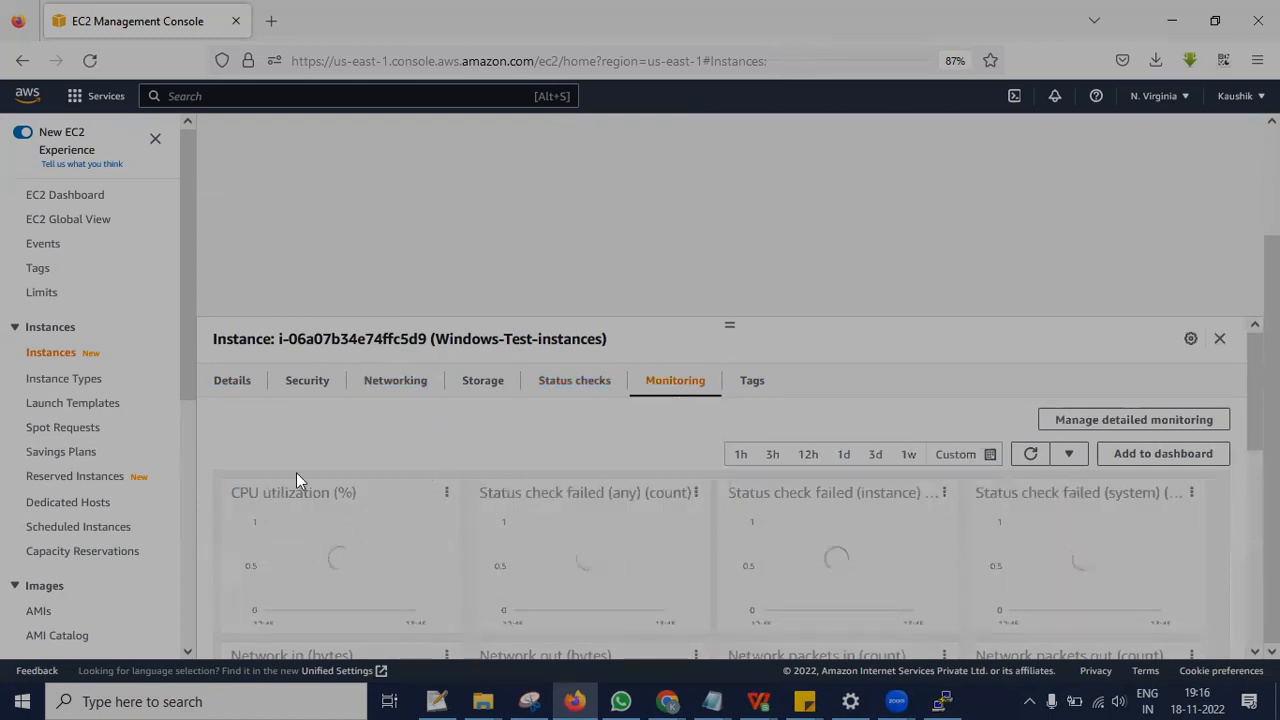
{"action": "scroll", "coordinate": [303, 505], "scroll_direction": "down", "scroll_amount": 3}
{"action": "scroll", "coordinate": [420, 502], "scroll_direction": "down", "scroll_amount": 2}
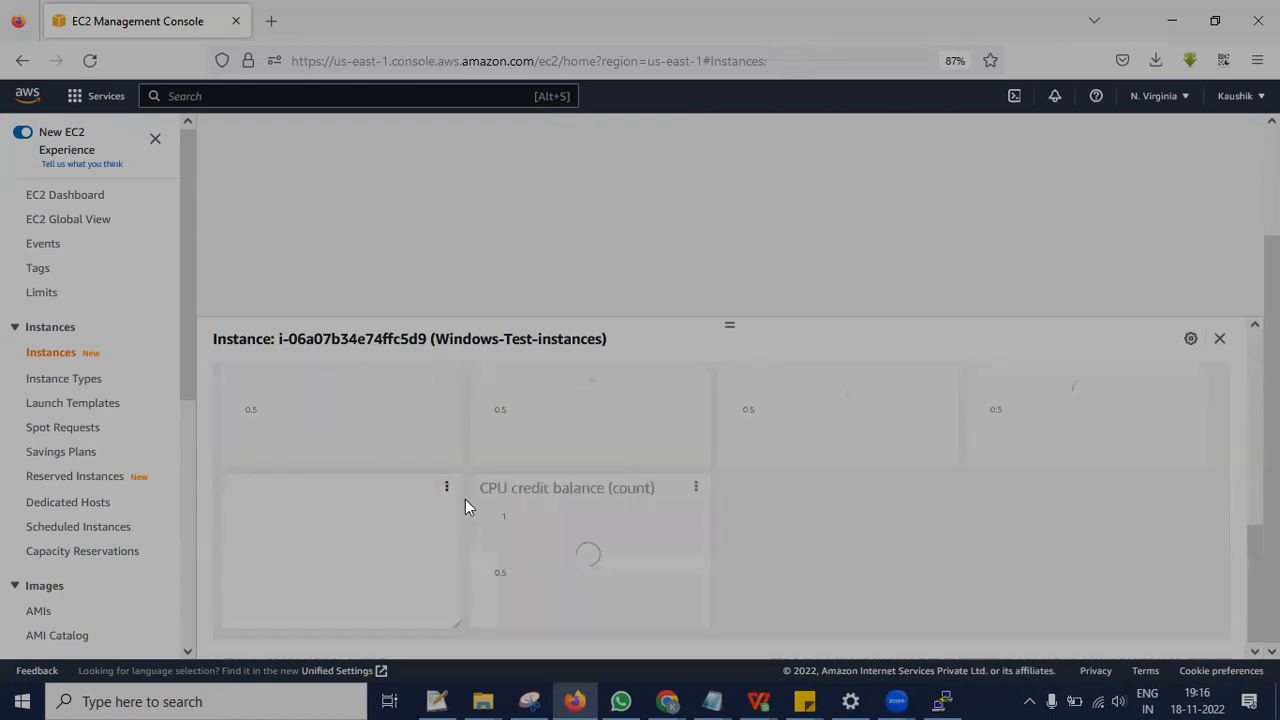
{"action": "scroll", "coordinate": [465, 499], "scroll_direction": "up", "scroll_amount": 3}
{"action": "scroll", "coordinate": [460, 500], "scroll_direction": "up", "scroll_amount": 3}
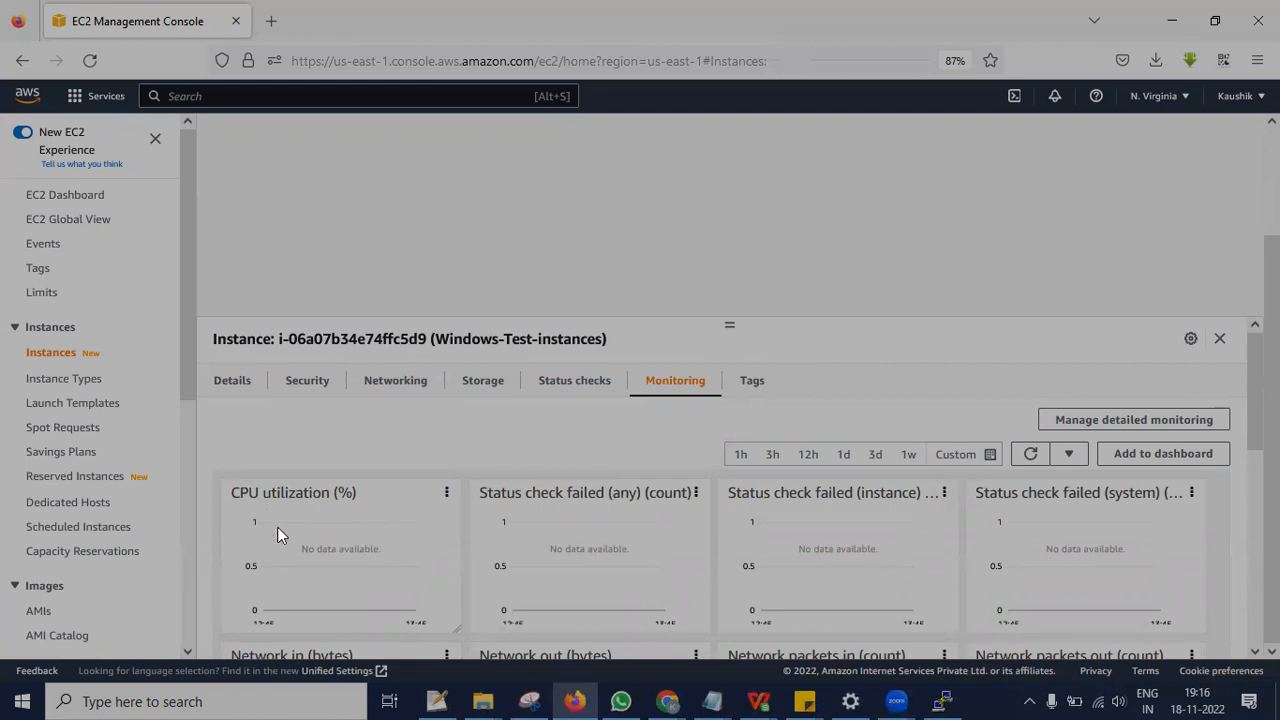
{"action": "left_click", "coordinate": [757, 380]}
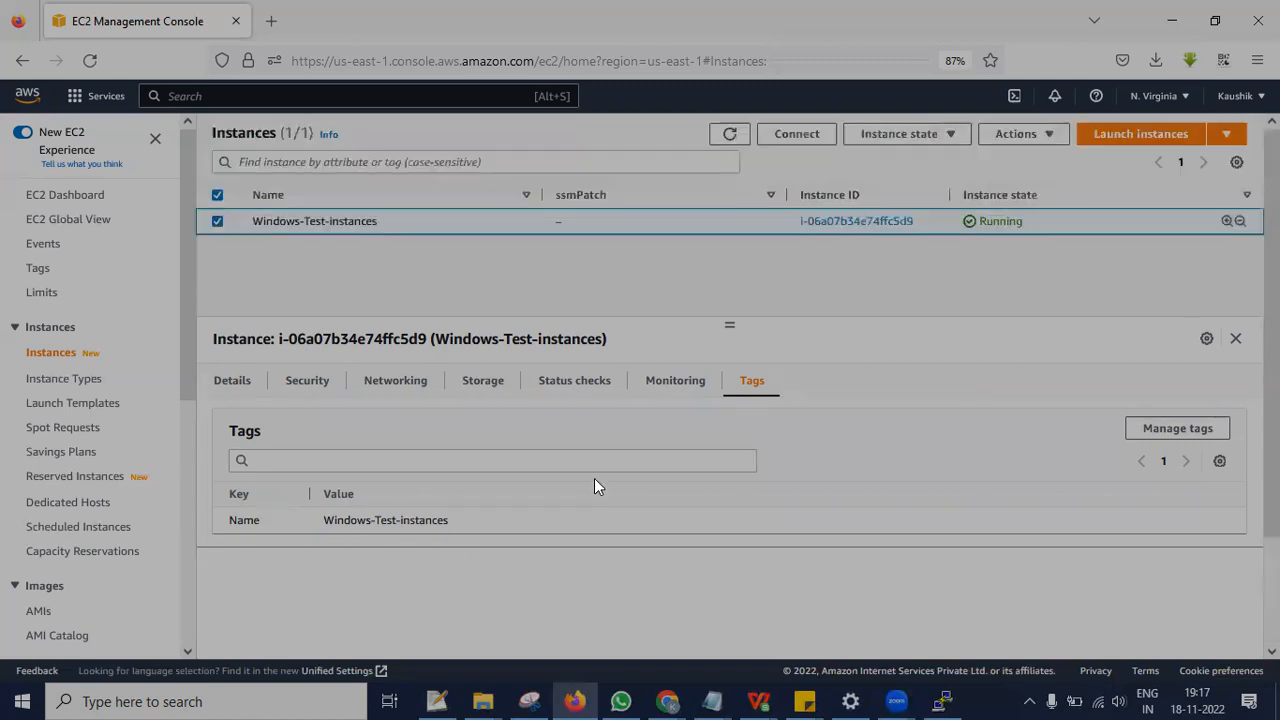
Step: Refresh the instance list, reselect Windows-Test-instances and review its summary details
{"action": "left_click", "coordinate": [252, 392]}
{"action": "left_click", "coordinate": [731, 130]}
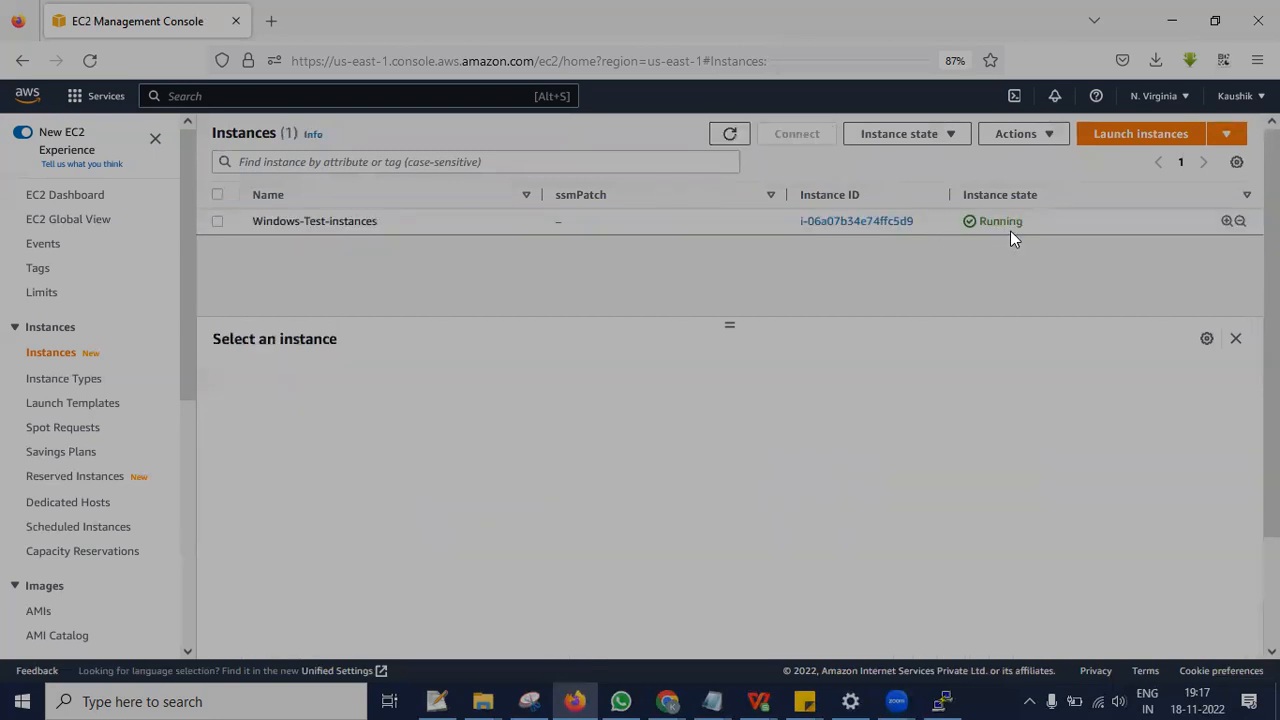
{"action": "left_click", "coordinate": [219, 224]}
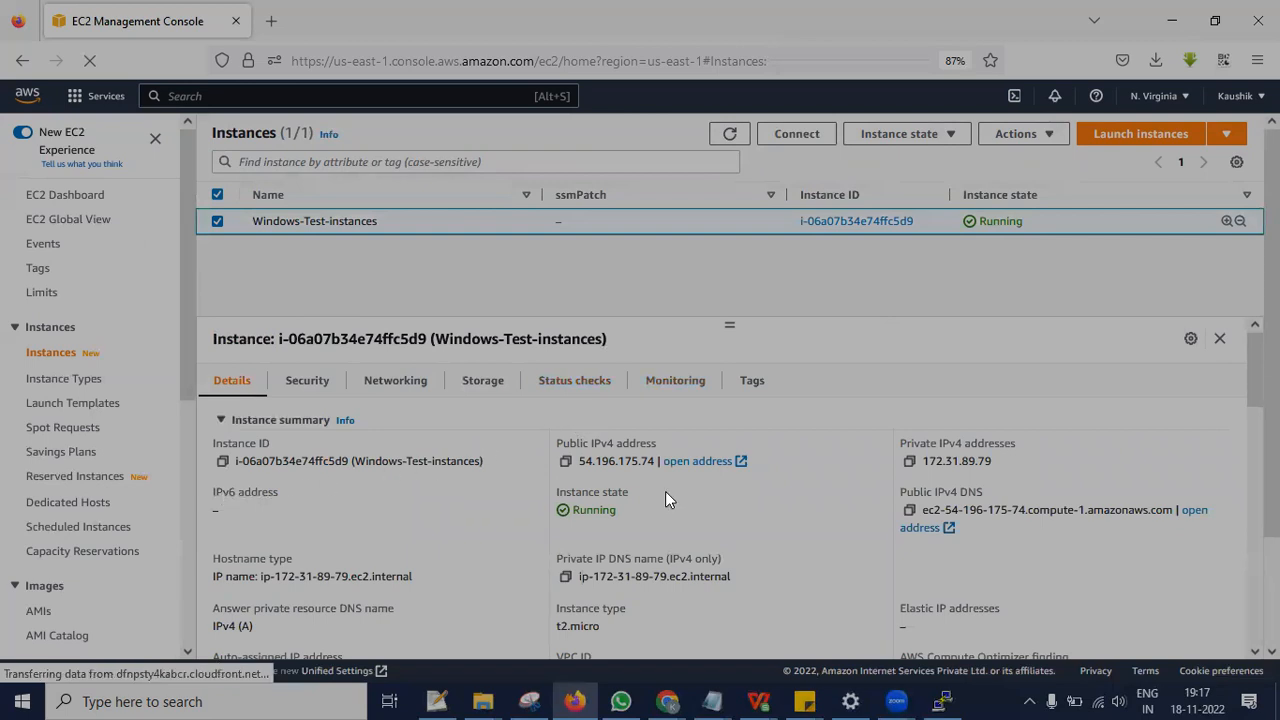
{"action": "scroll", "coordinate": [783, 497], "scroll_direction": "down", "scroll_amount": 3}
{"action": "scroll", "coordinate": [783, 497], "scroll_direction": "up", "scroll_amount": 3}
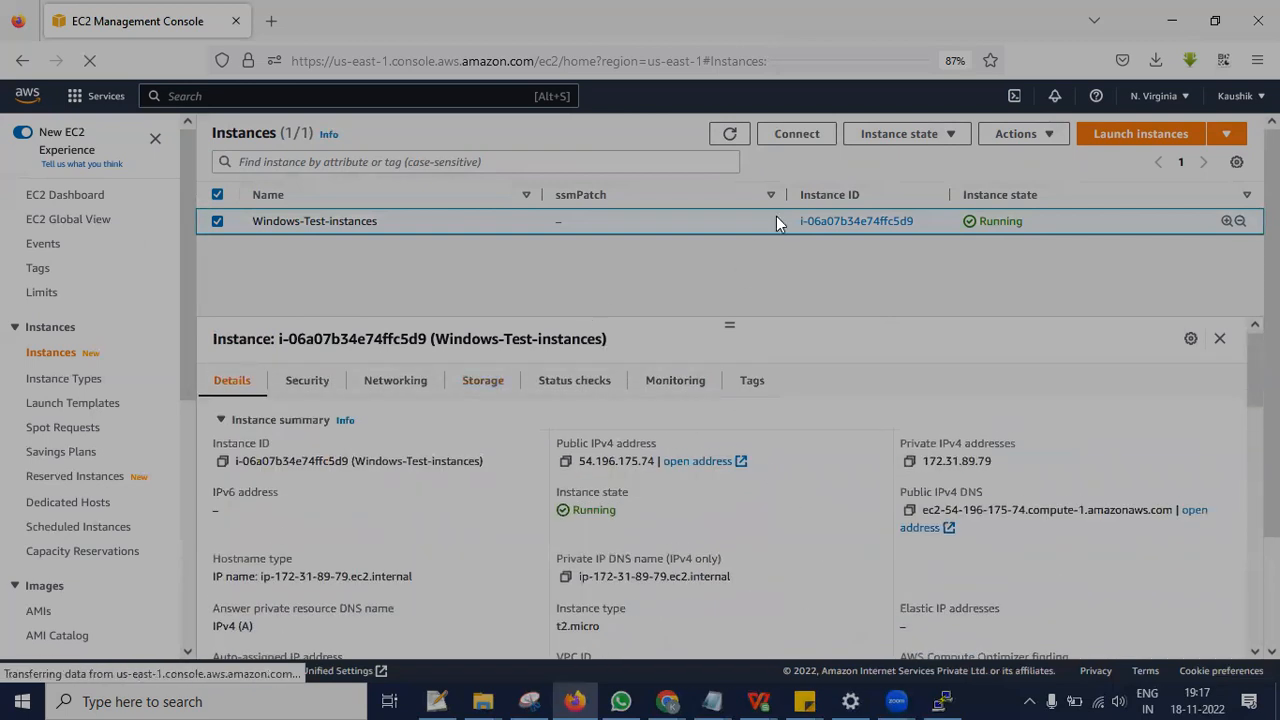
Step: Choose to connect to Windows-Test-instances through an RDP client and download its remote desktop file
{"action": "left_click", "coordinate": [797, 134]}
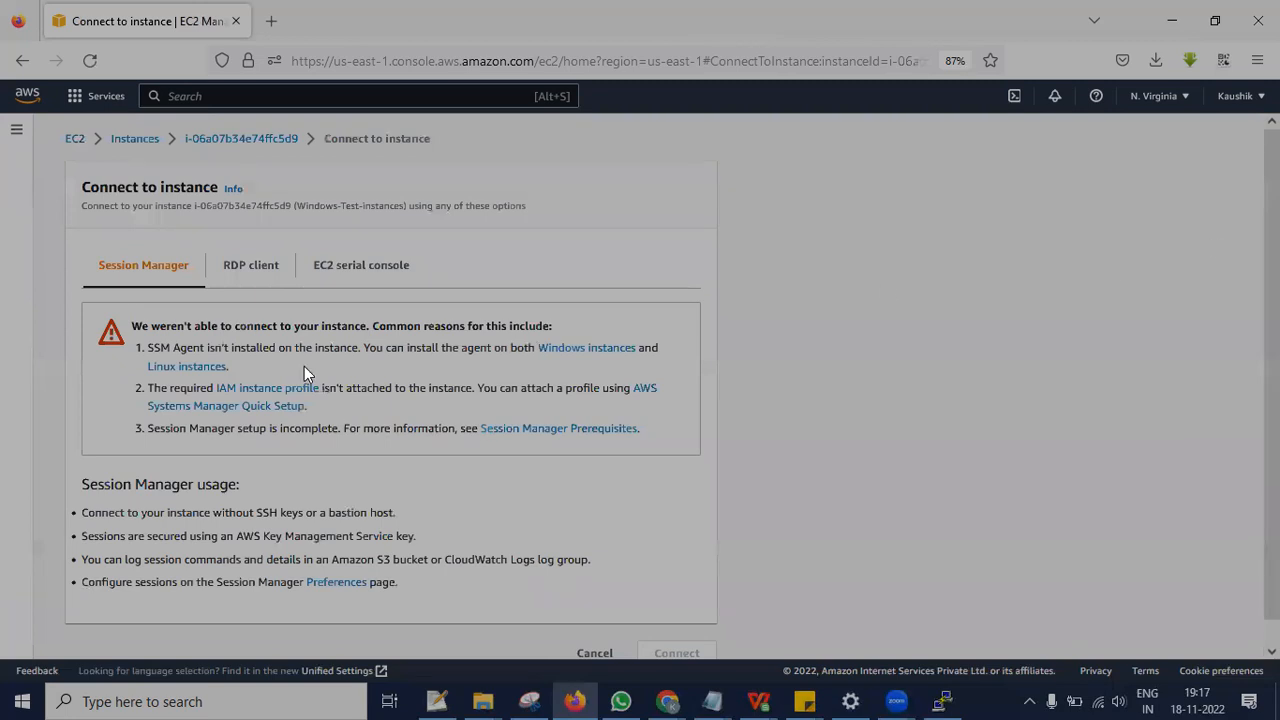
{"action": "left_click", "coordinate": [266, 269]}
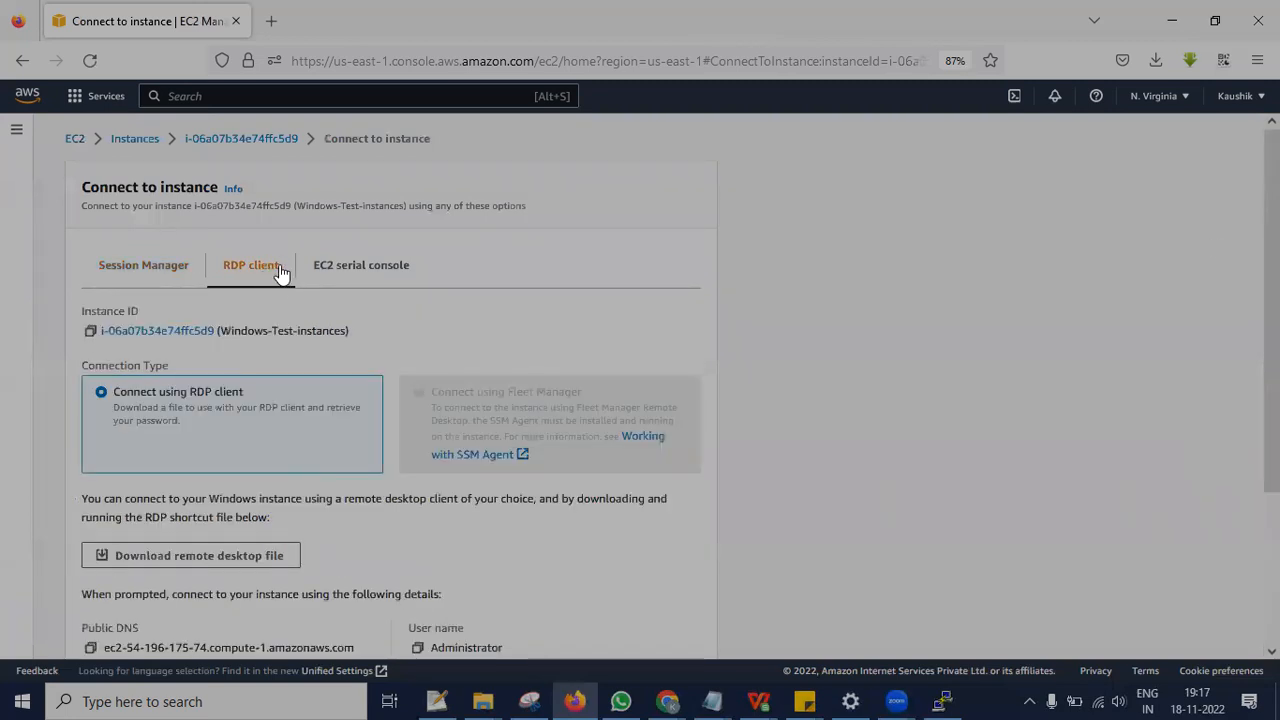
{"action": "scroll", "coordinate": [306, 435], "scroll_direction": "down", "scroll_amount": 2}
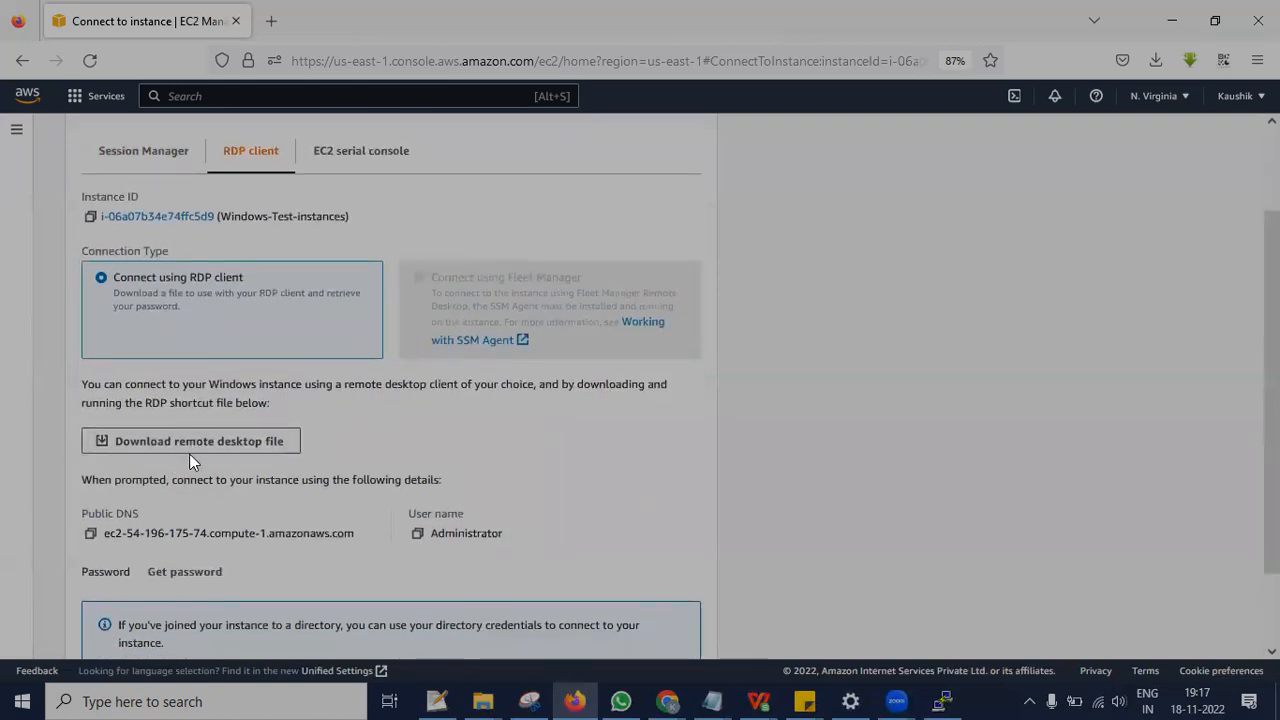
{"action": "left_click", "coordinate": [226, 447]}
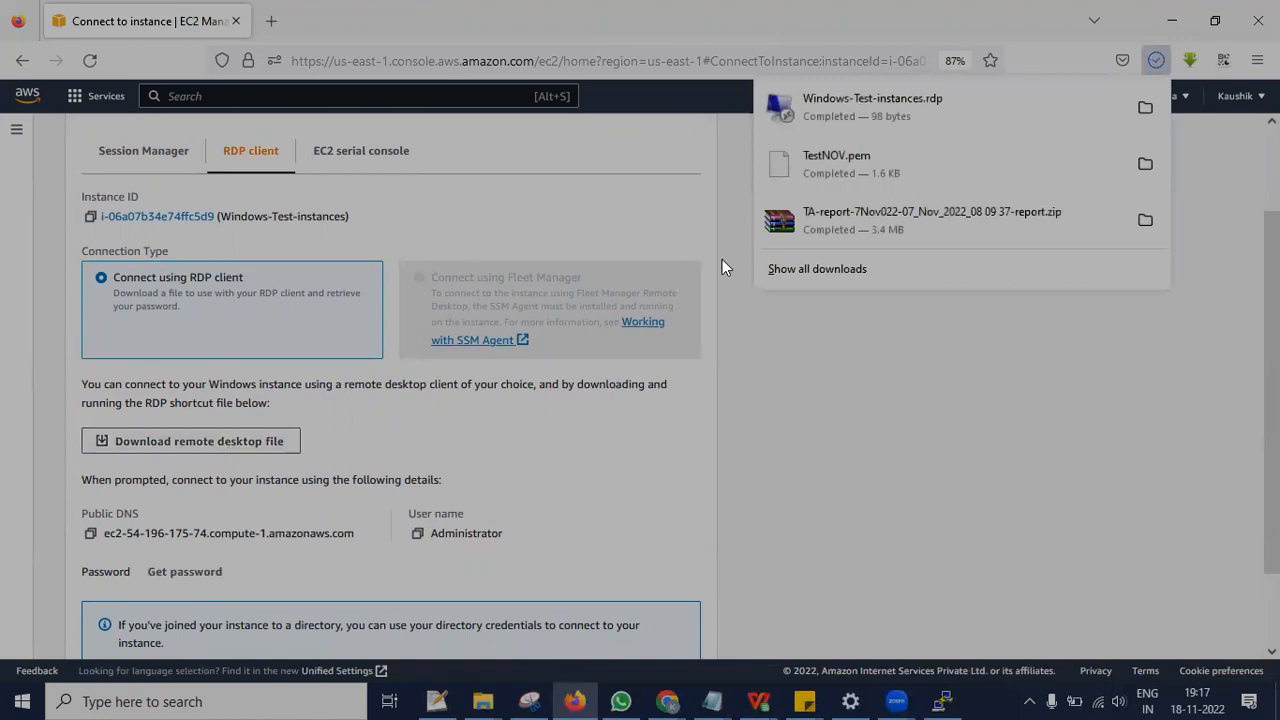
Step: Launch the downloaded Windows-Test-instances.rdp file and connect with clipboard and printer access allowed
{"action": "left_click", "coordinate": [881, 114]}
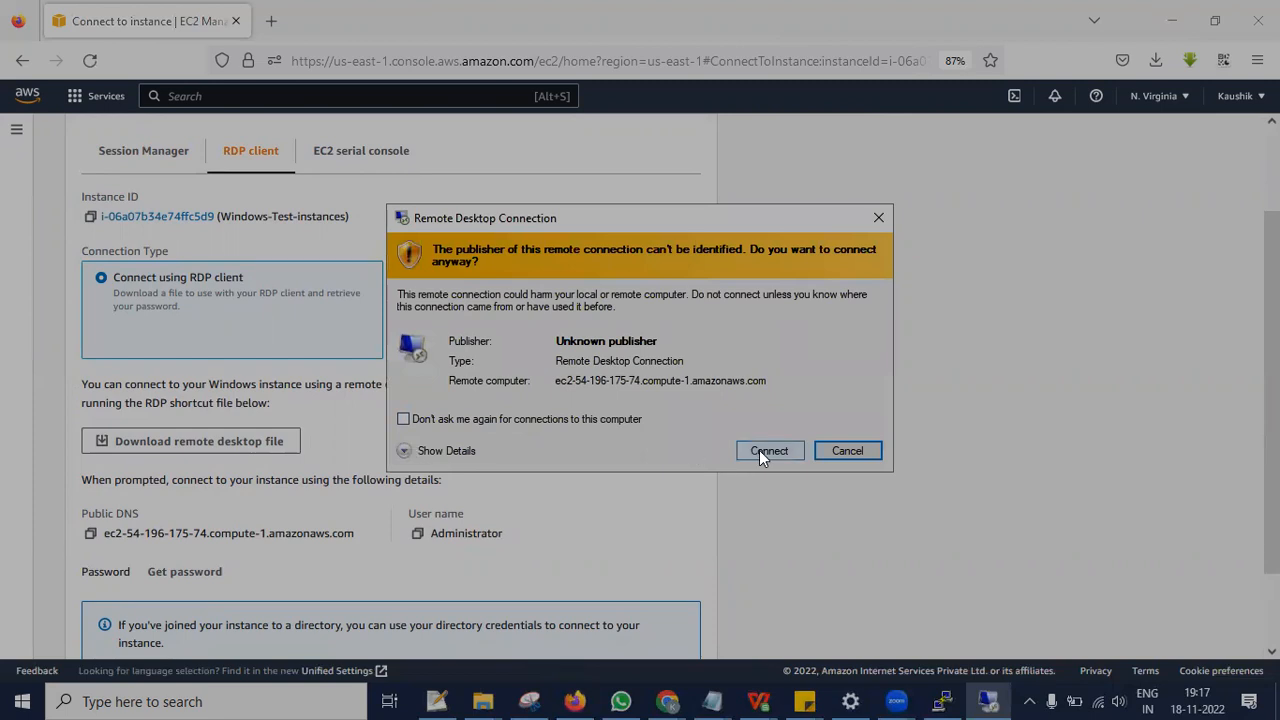
{"action": "left_click", "coordinate": [446, 450]}
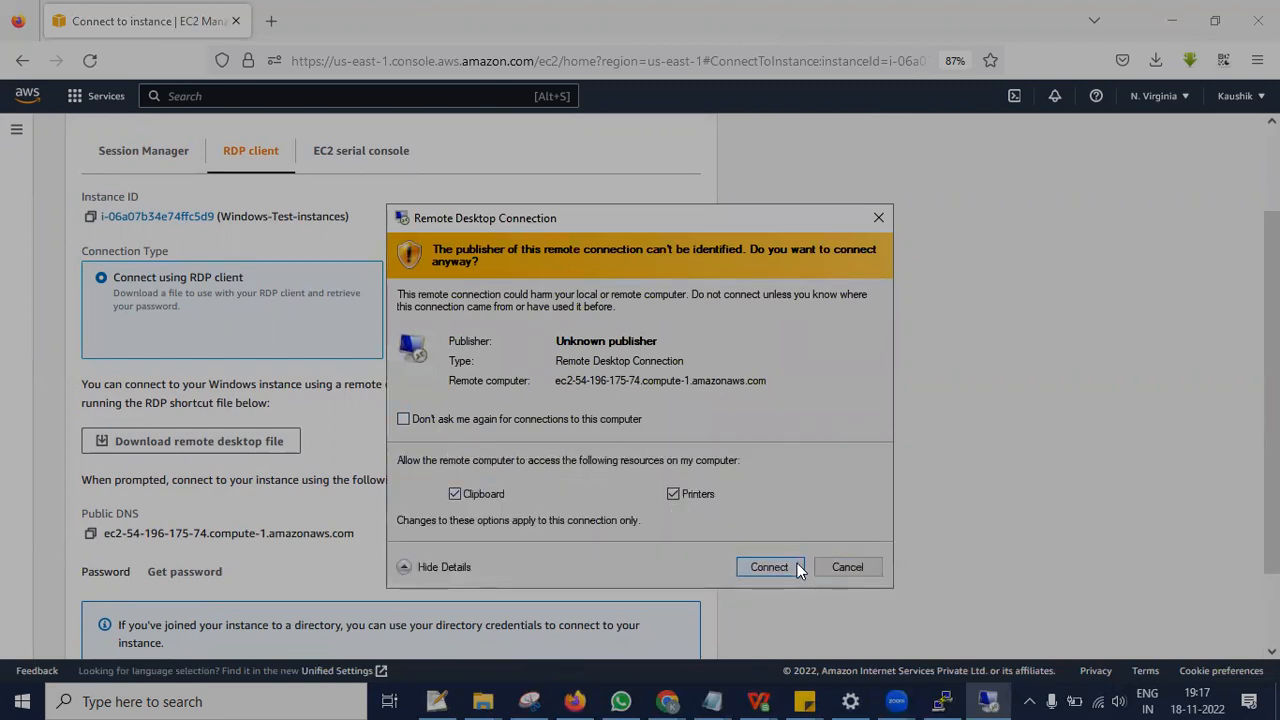
{"action": "left_click", "coordinate": [770, 566]}
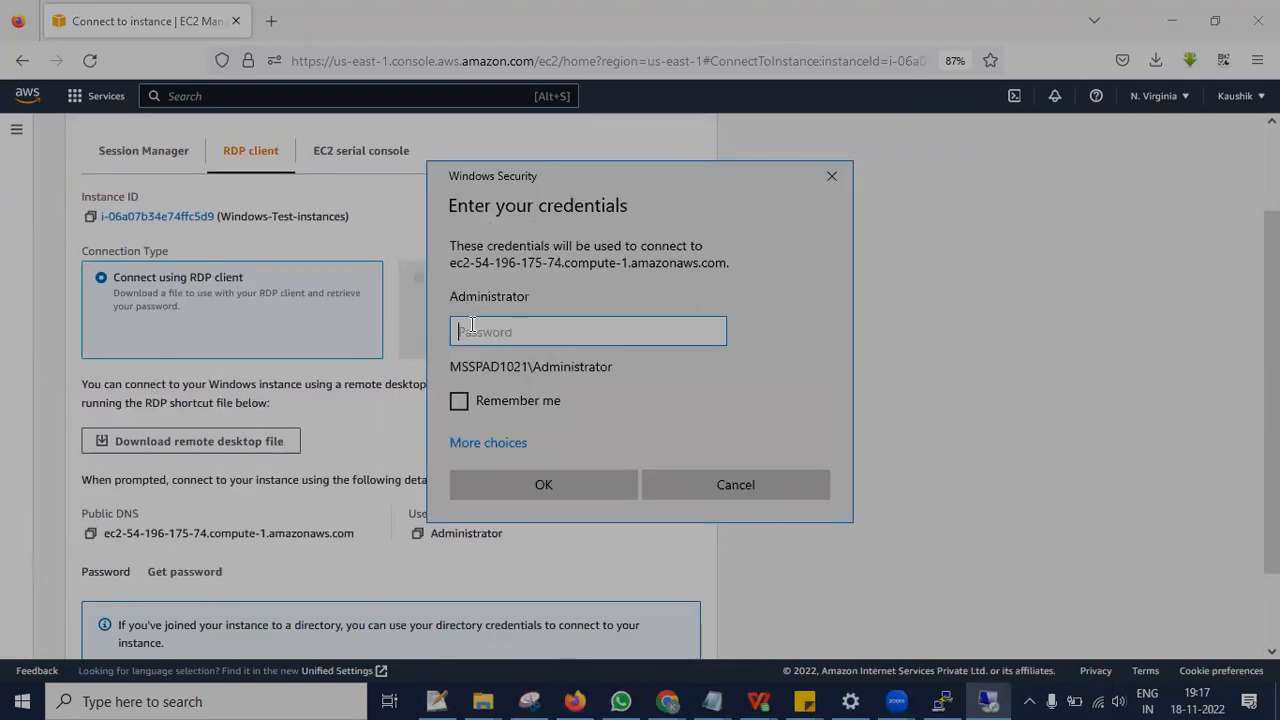
Step: Return to the EC2 console and decrypt the instance's Windows administrator password with the private key file TestNOV.pem
{"action": "left_click", "coordinate": [338, 432]}
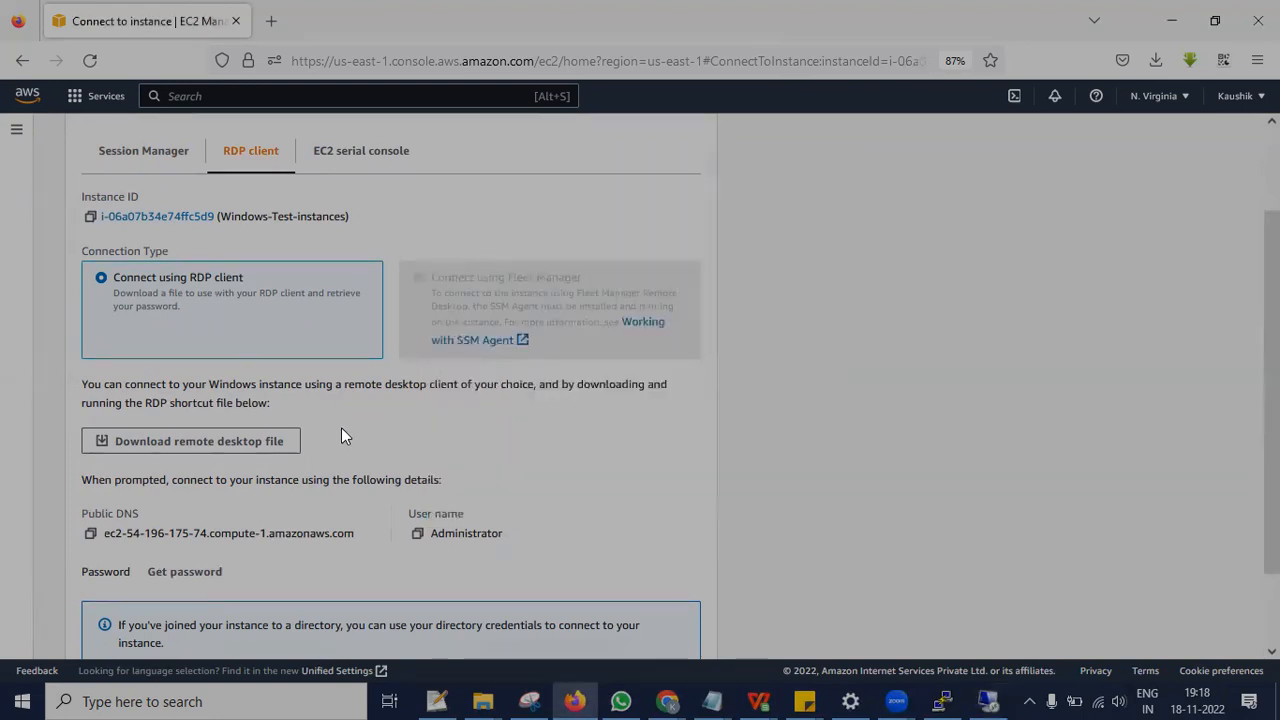
{"action": "scroll", "coordinate": [388, 418], "scroll_direction": "down", "scroll_amount": 2}
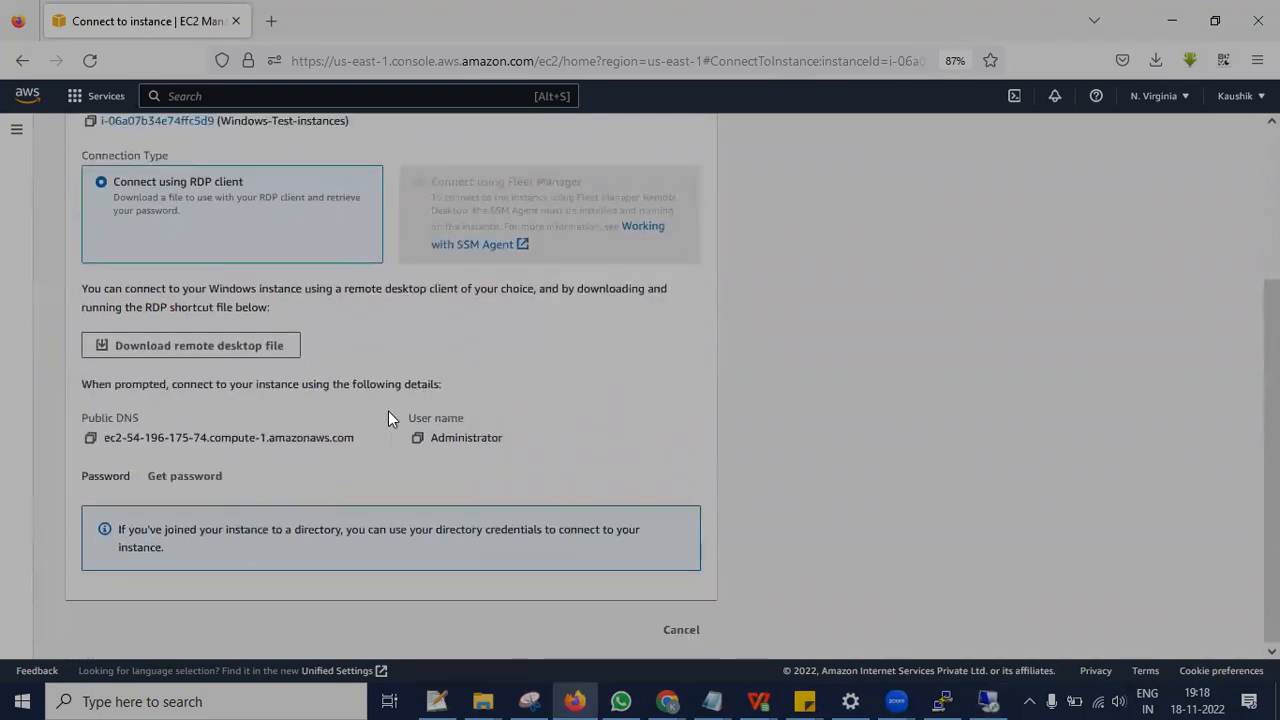
{"action": "left_click", "coordinate": [167, 478]}
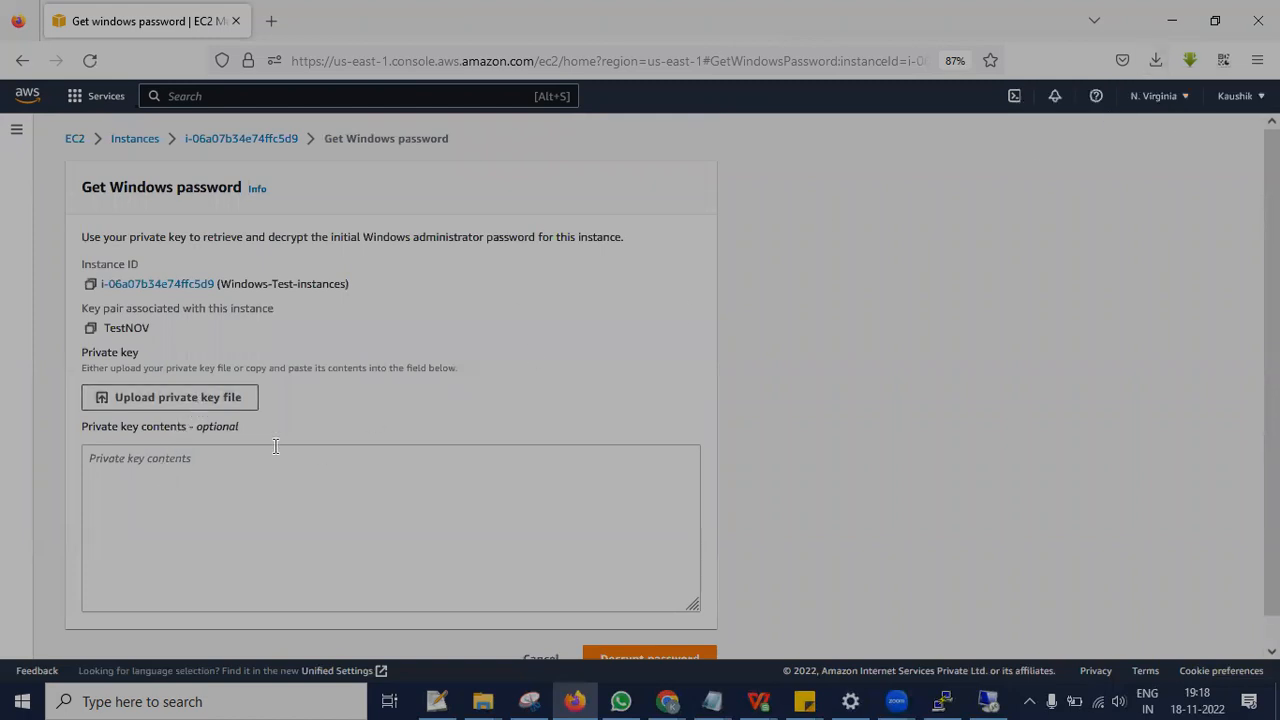
{"action": "left_click", "coordinate": [205, 400]}
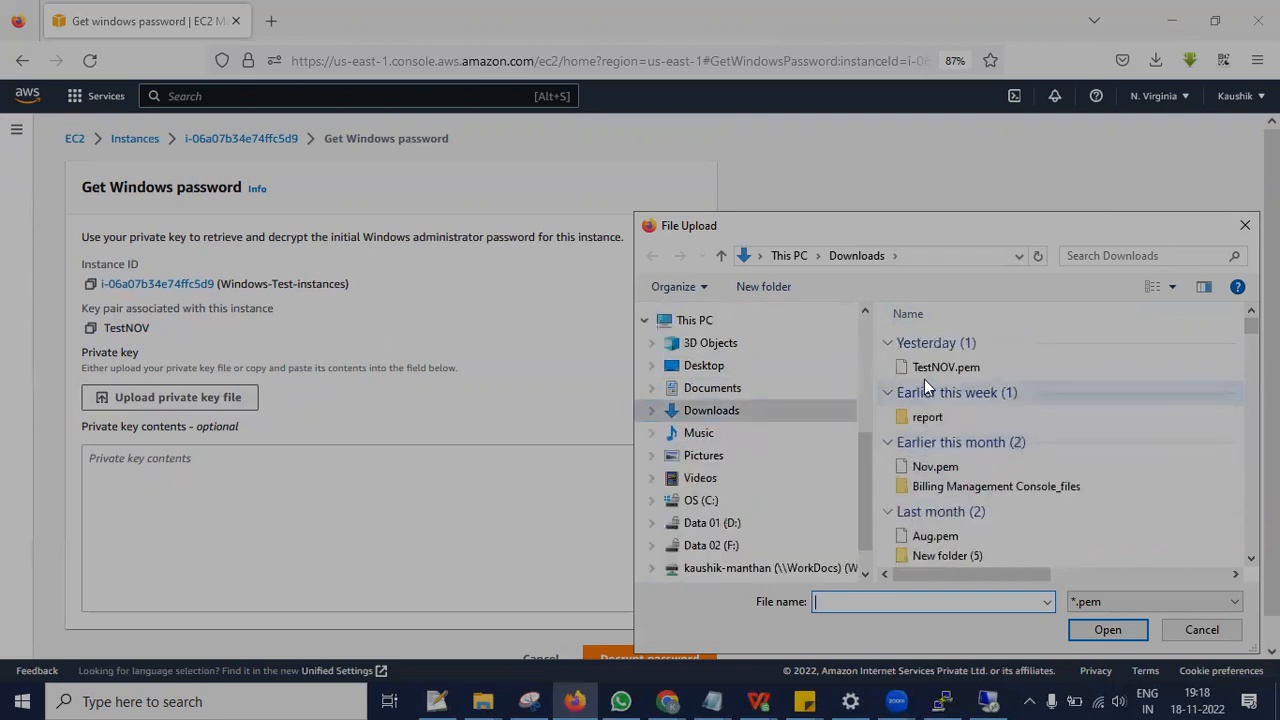
{"action": "left_click", "coordinate": [953, 366]}
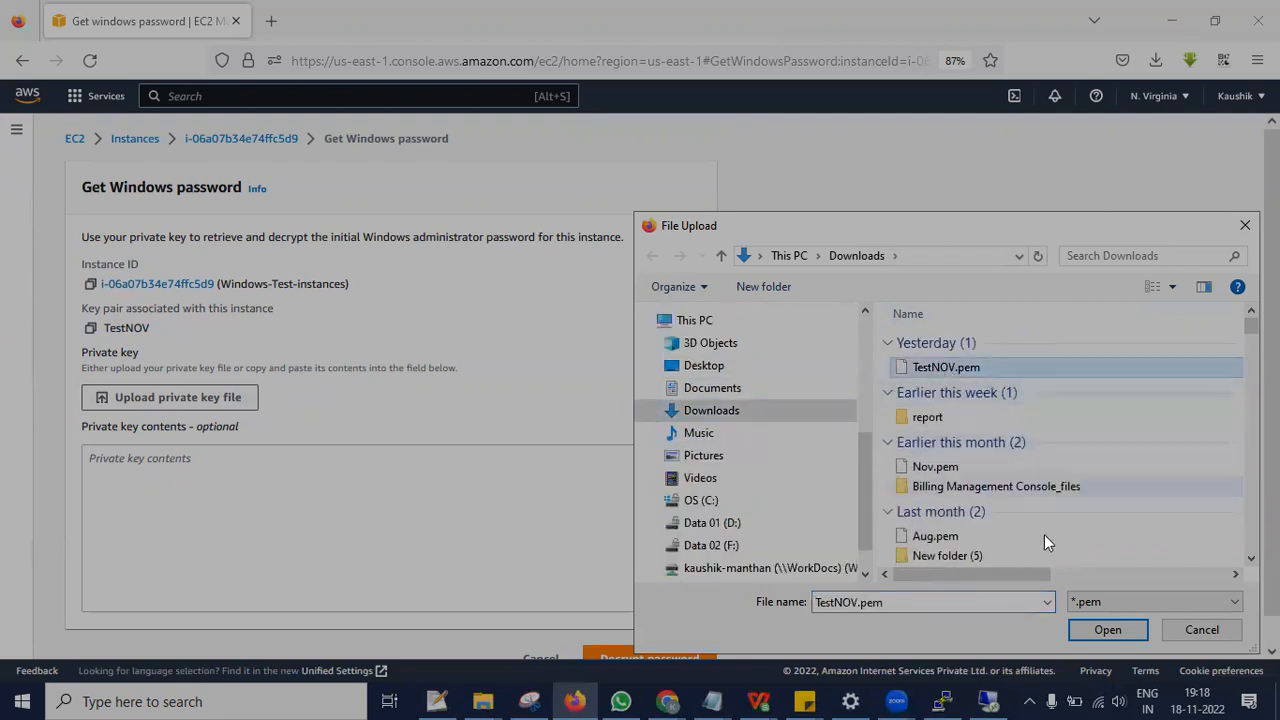
{"action": "left_click", "coordinate": [1110, 631]}
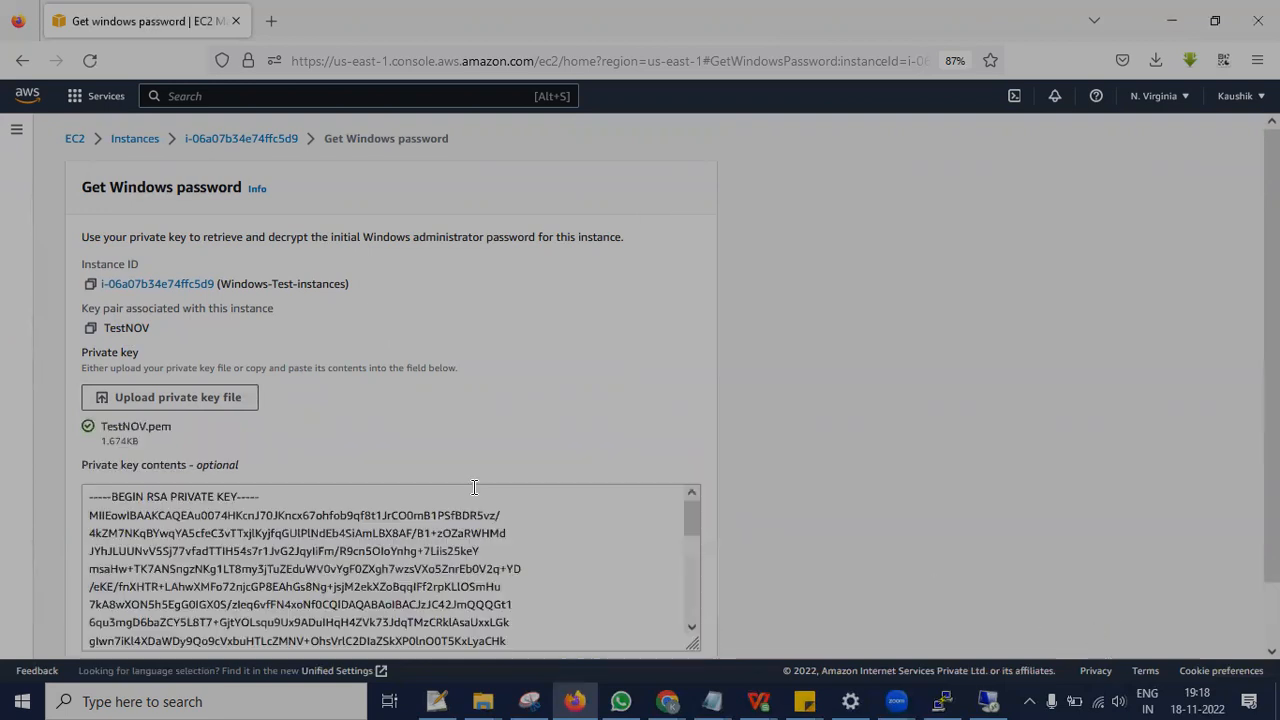
{"action": "scroll", "coordinate": [515, 456], "scroll_direction": "down", "scroll_amount": 1}
{"action": "left_click", "coordinate": [649, 632]}
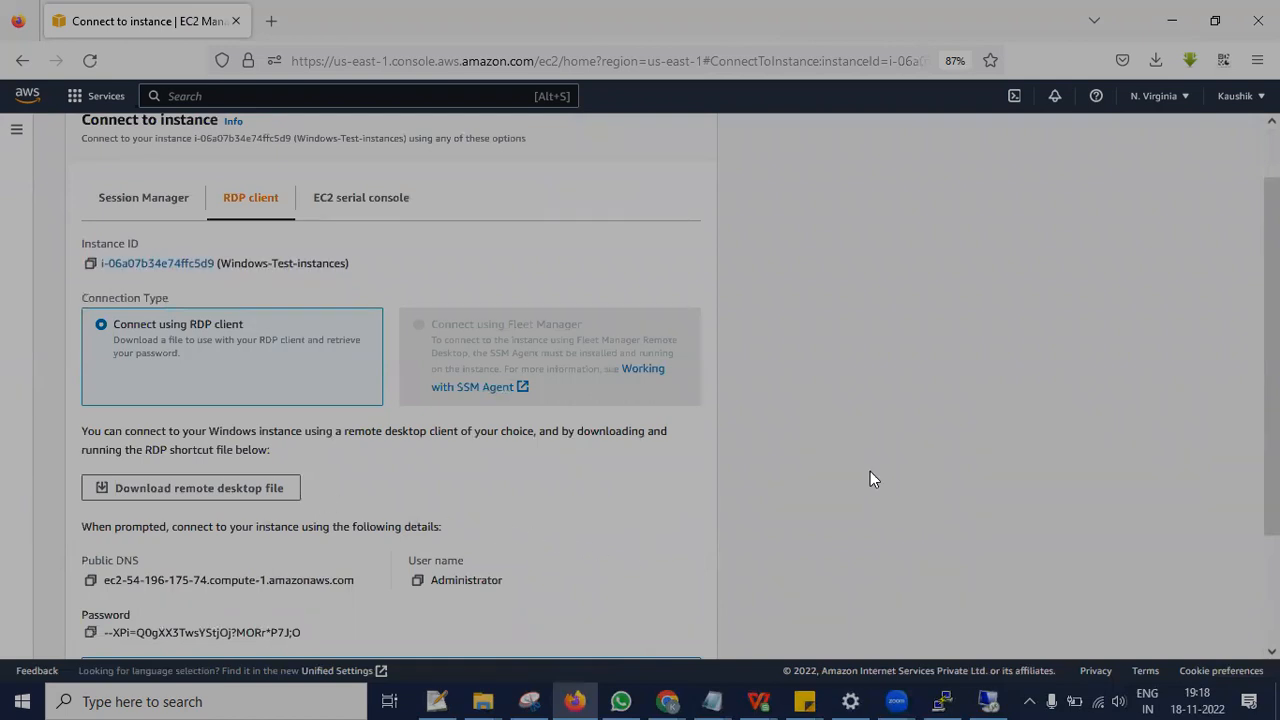
Step: Copy the decrypted administrator password, paste it into the Remote Desktop password field and connect to the instance
{"action": "scroll", "coordinate": [69, 343], "scroll_direction": "down", "scroll_amount": 2}
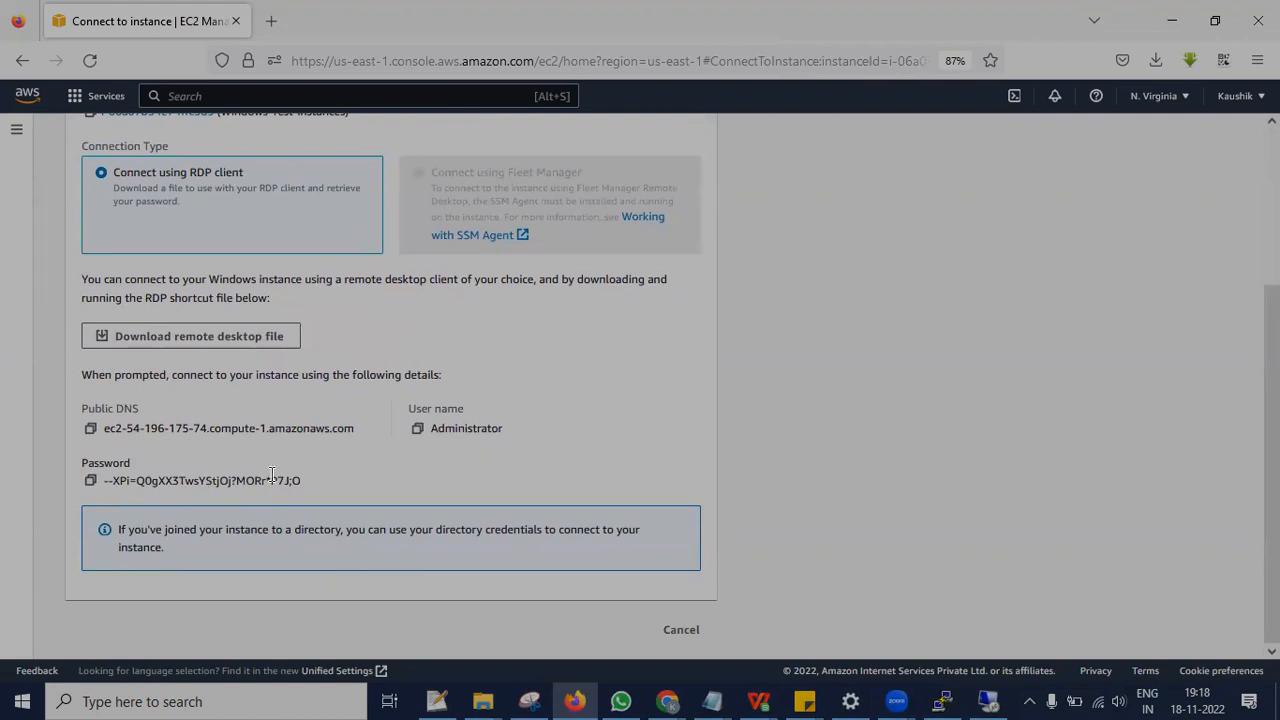
{"action": "left_click", "coordinate": [90, 482]}
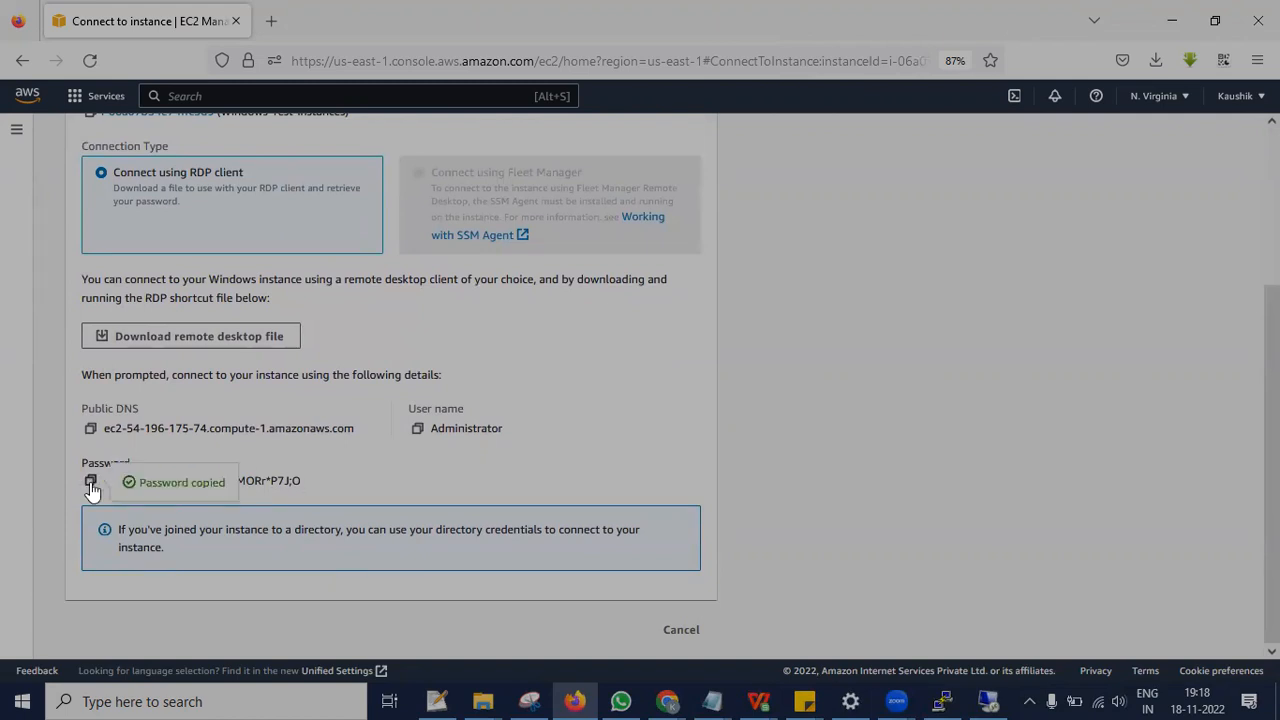
{"action": "left_click", "coordinate": [988, 701]}
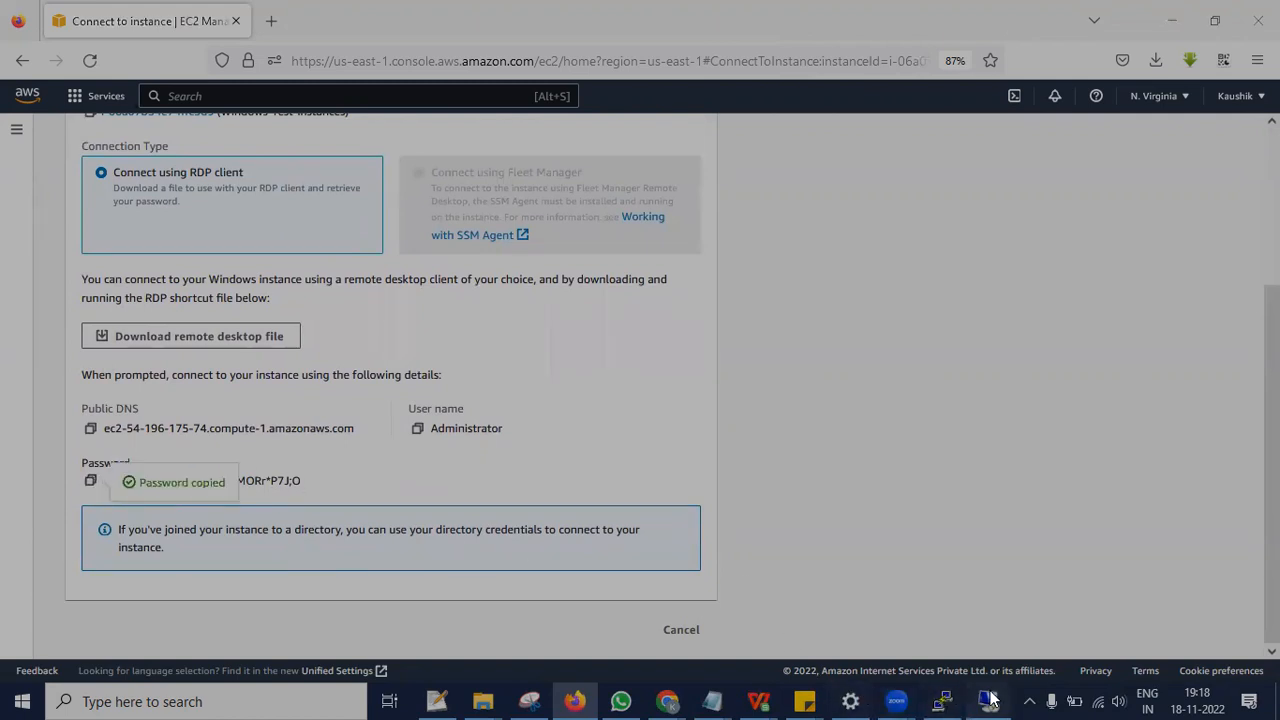
{"action": "key", "text": "ctrl+v"}
{"action": "left_click", "coordinate": [551, 487]}
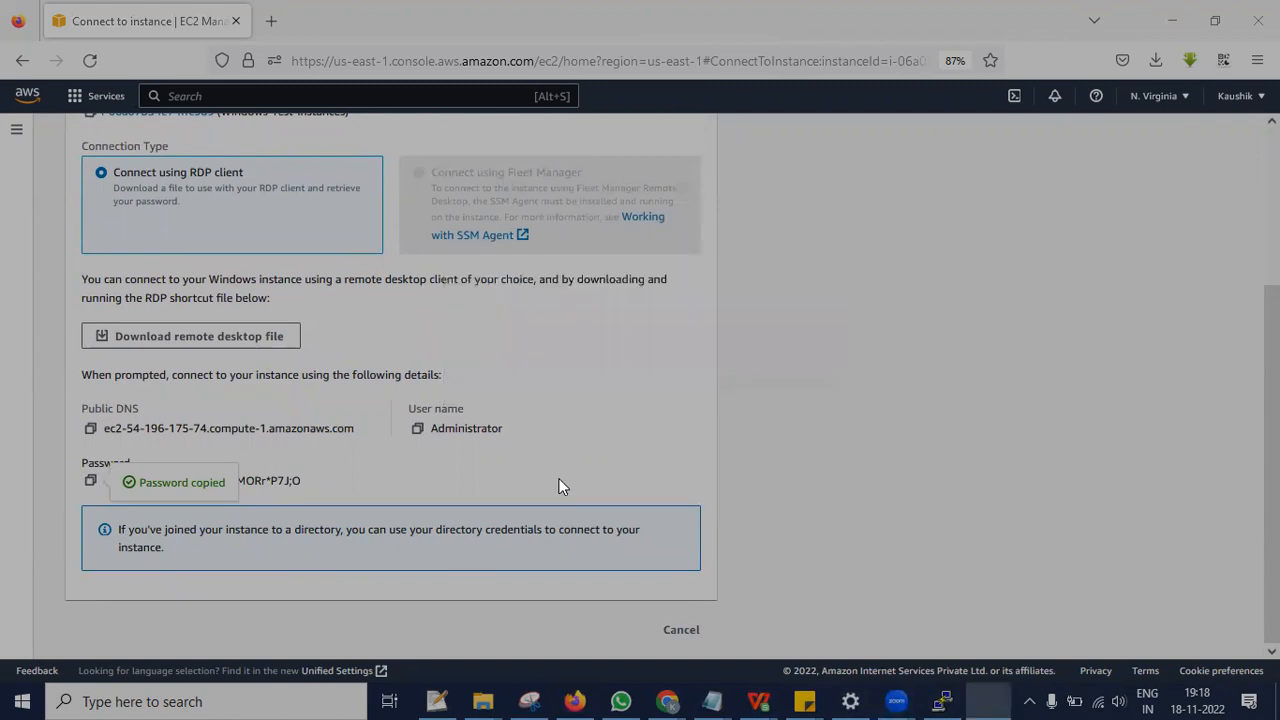
{"action": "left_click", "coordinate": [697, 501]}
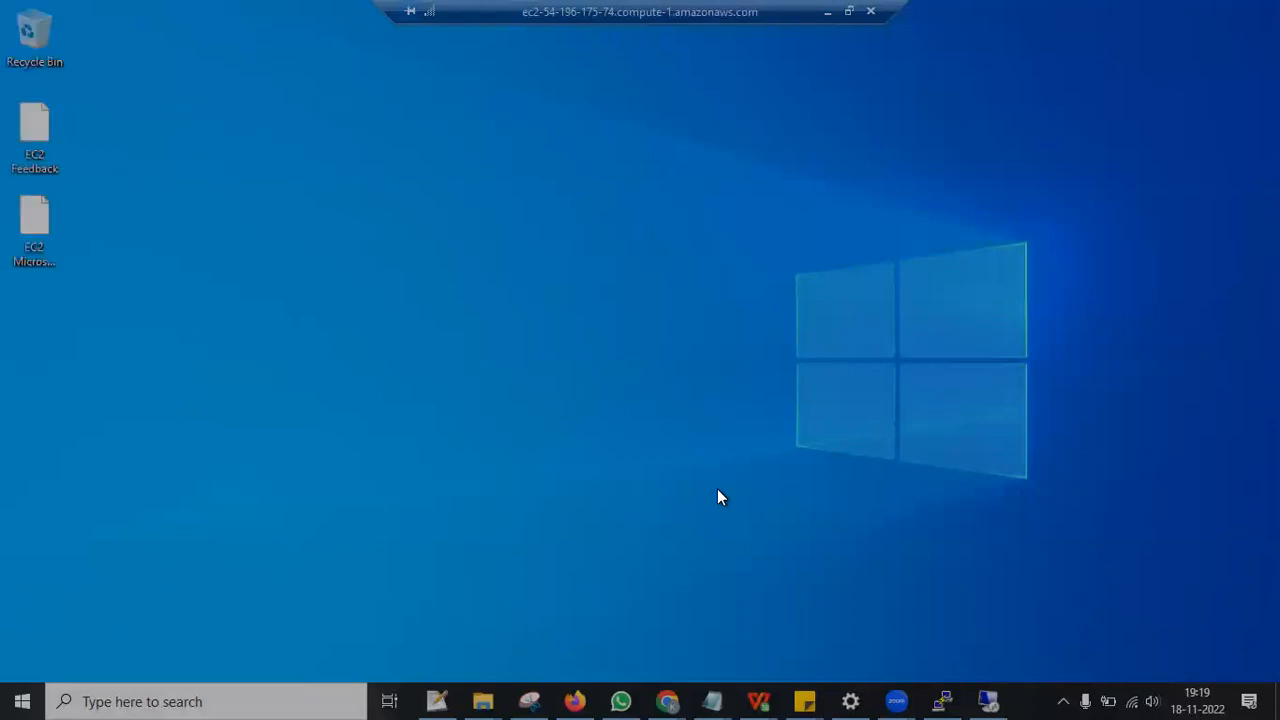
Step: Refresh the remote server's desktop several times
{"action": "right_click", "coordinate": [478, 114]}
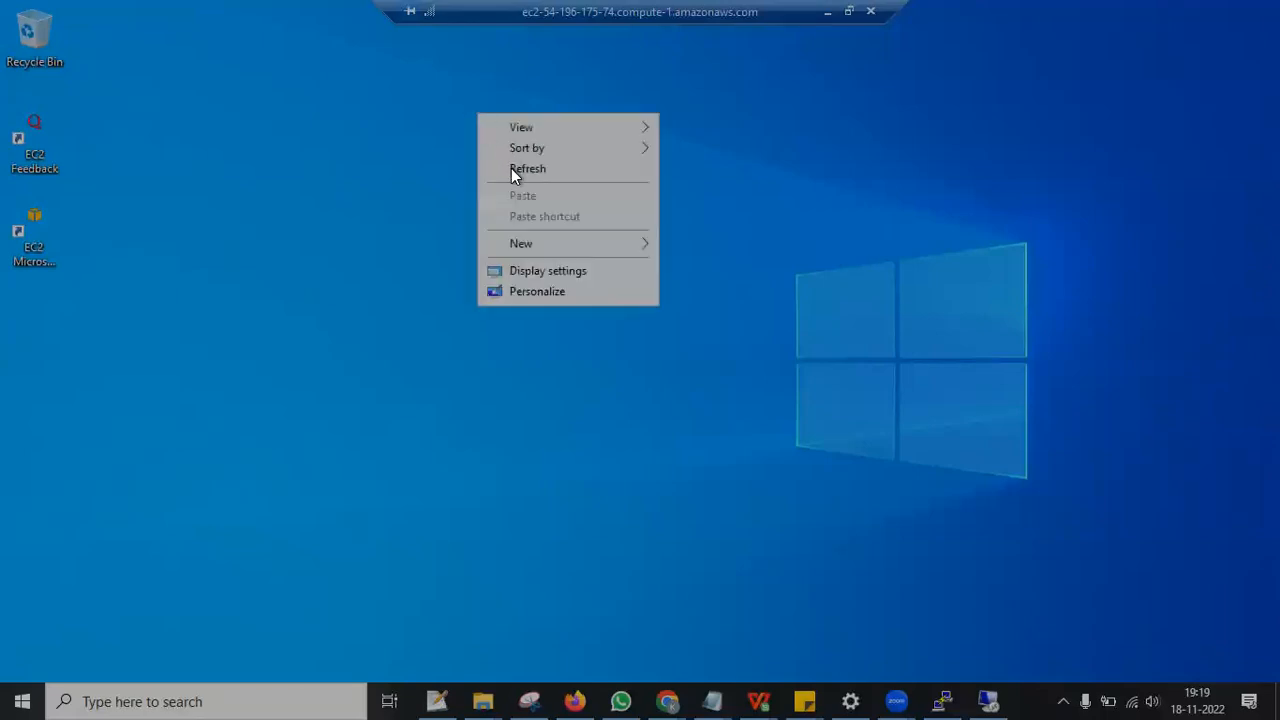
{"action": "left_click", "coordinate": [513, 170]}
{"action": "right_click", "coordinate": [456, 147]}
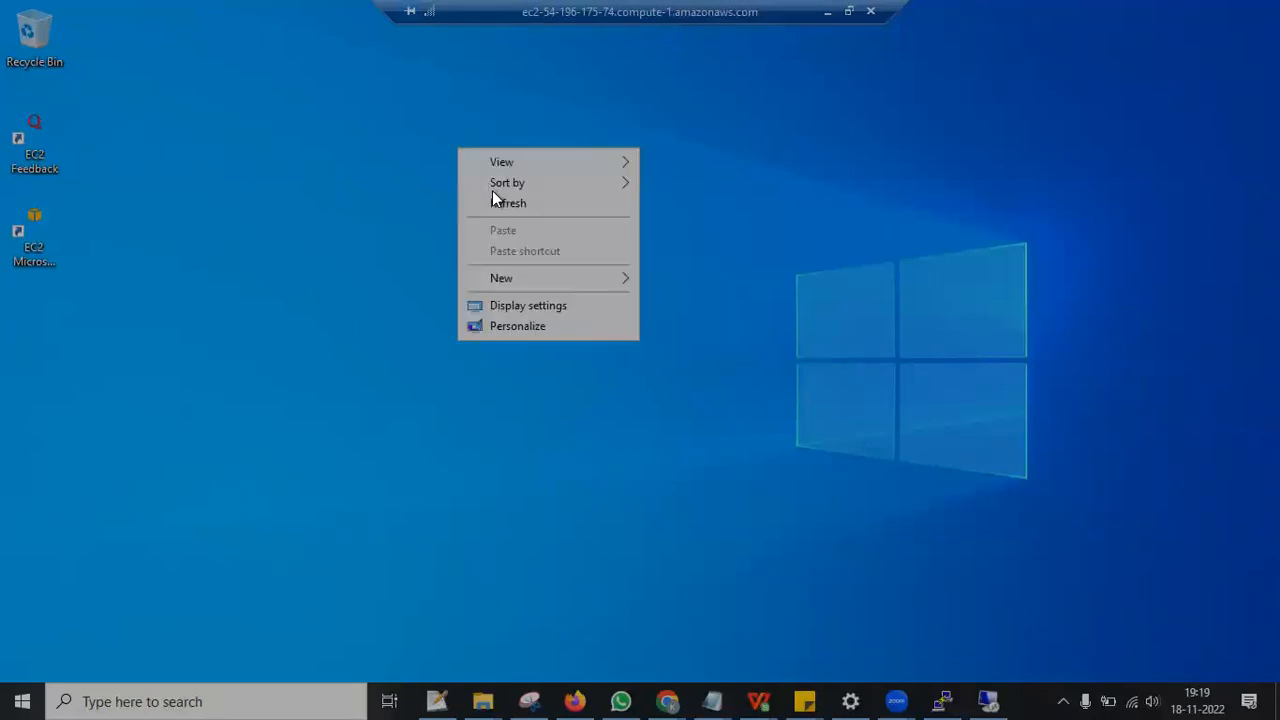
{"action": "left_click", "coordinate": [501, 206]}
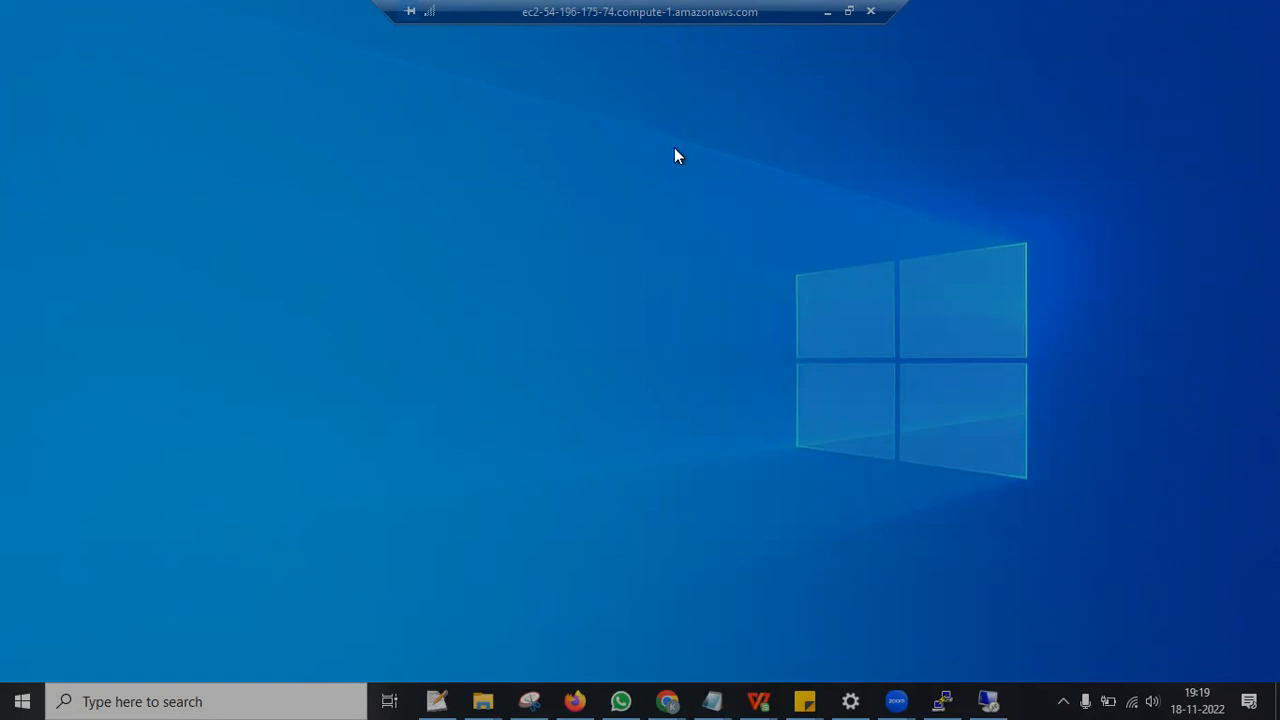
{"action": "right_click", "coordinate": [698, 191]}
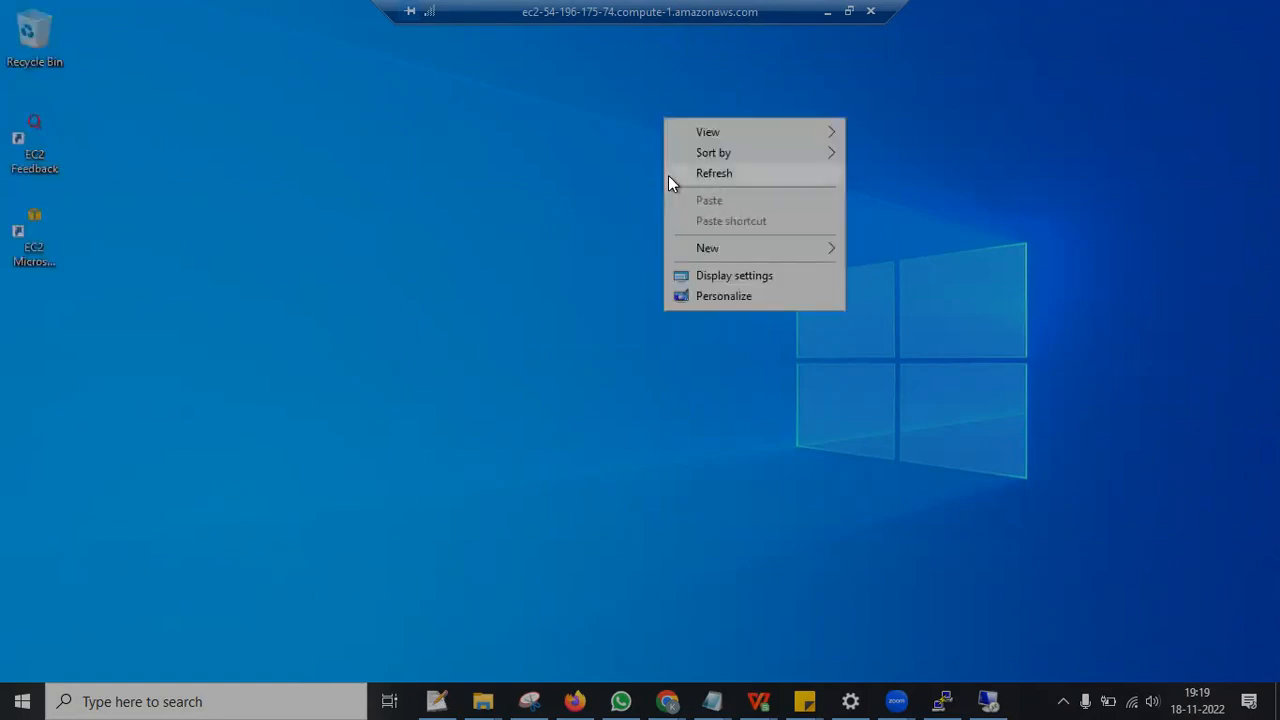
{"action": "left_click", "coordinate": [661, 172]}
Step: Allow the remote server to be discoverable by other PCs and devices on Network 2
{"action": "left_click", "coordinate": [16, 692]}
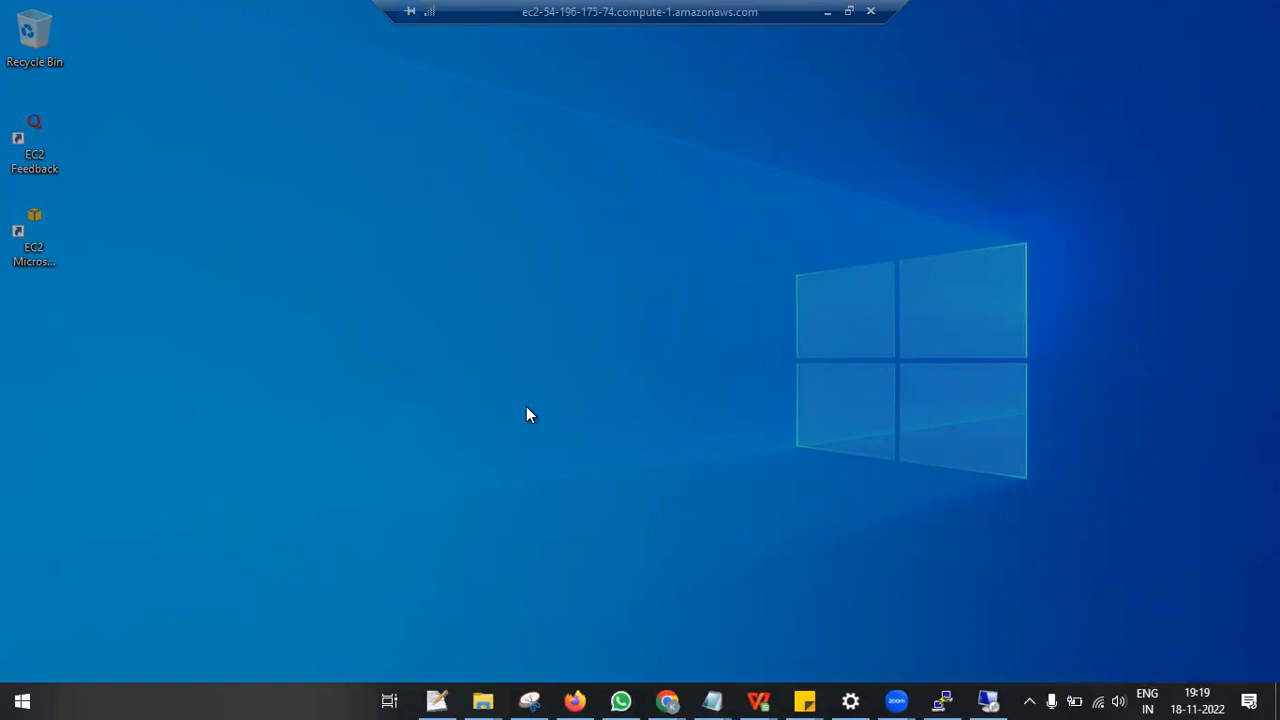
{"action": "key", "text": "super"}
{"action": "left_click", "coordinate": [1080, 350]}
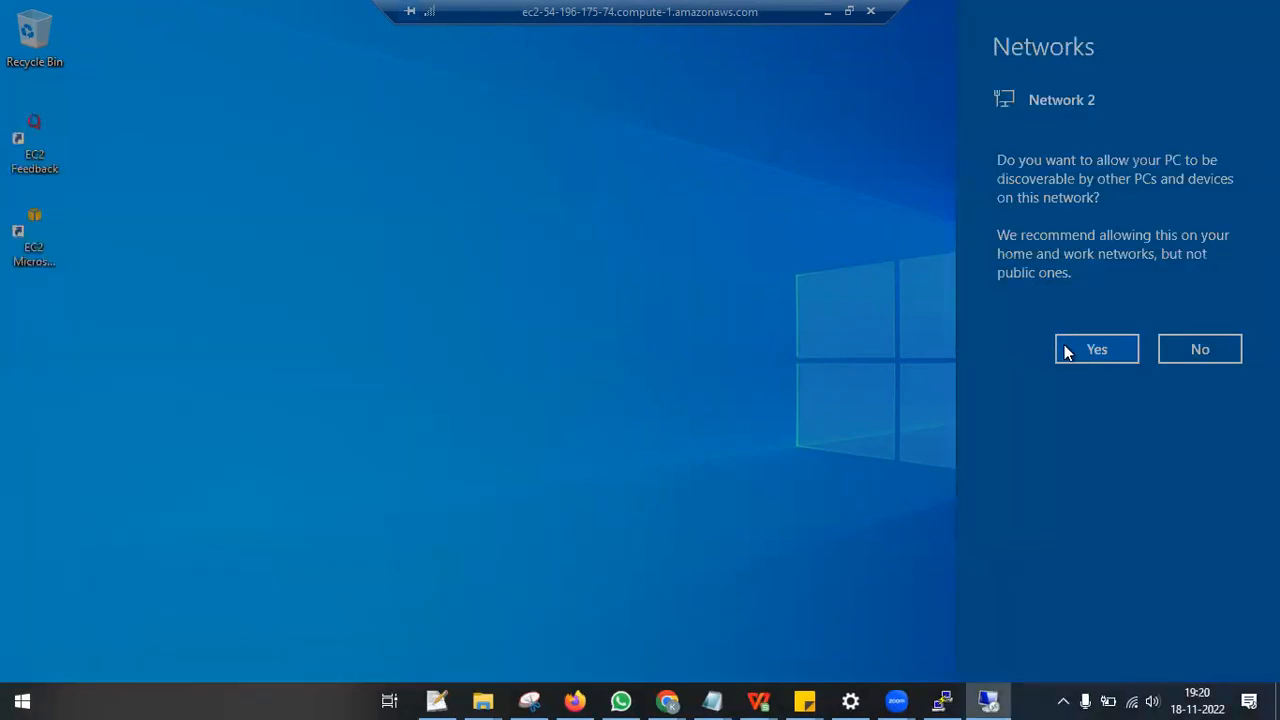
Step: Take the remote session out of full screen and reposition its window so the server's taskbar is reachable
{"action": "left_click", "coordinate": [847, 12]}
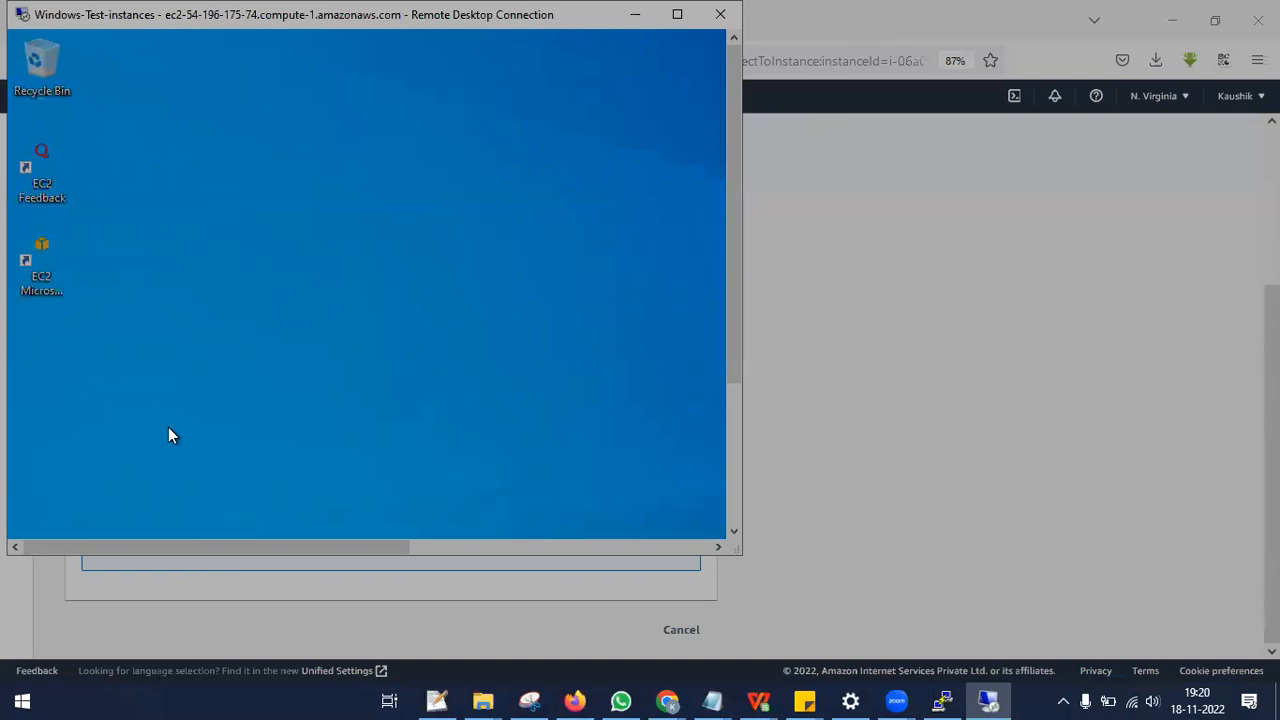
{"action": "left_click_drag", "start_coordinate": [734, 347], "coordinate": [720, 491]}
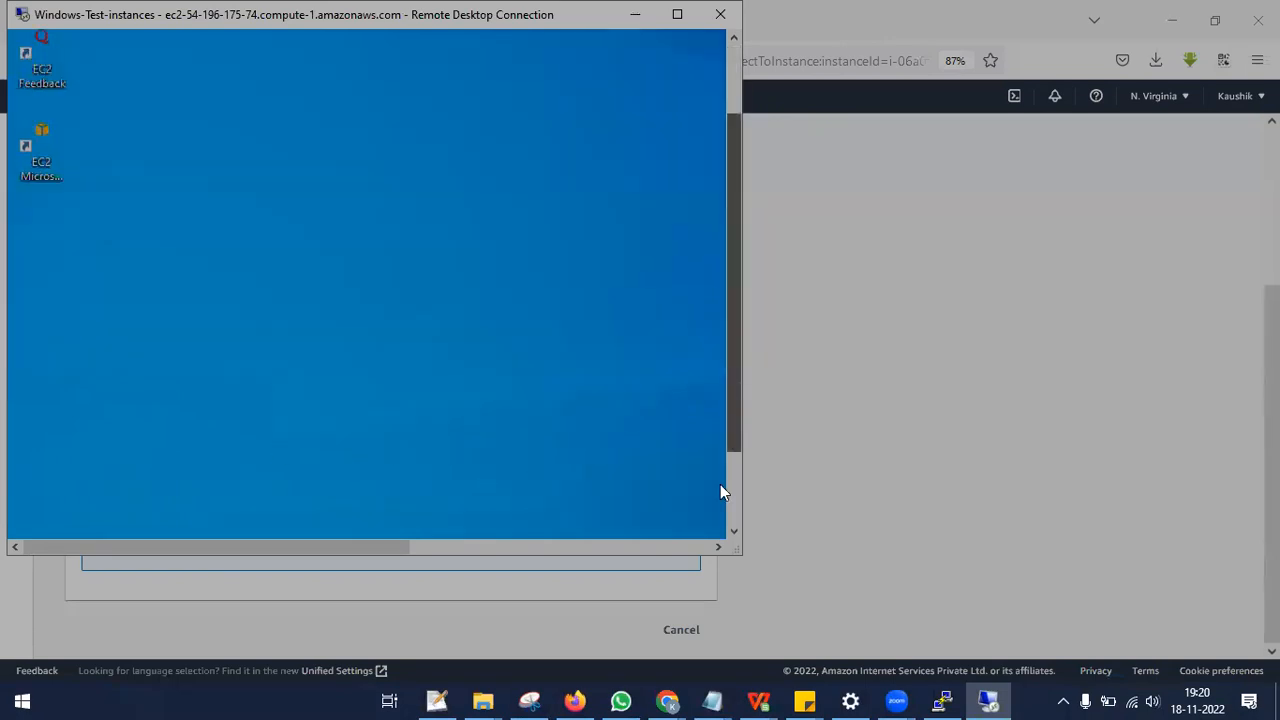
{"action": "left_click_drag", "start_coordinate": [479, 17], "coordinate": [825, 61]}
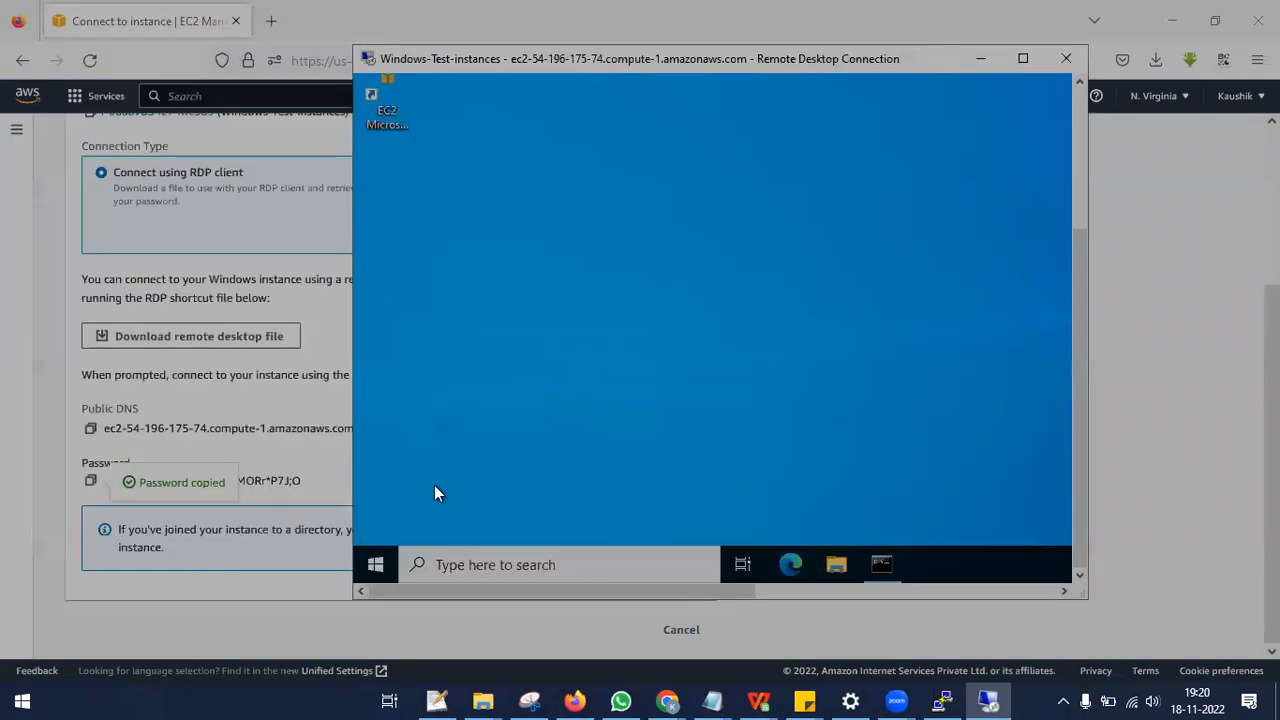
Step: Open the server's Start menu, return the session to full screen and show This PC in File Explorer
{"action": "left_click", "coordinate": [382, 558]}
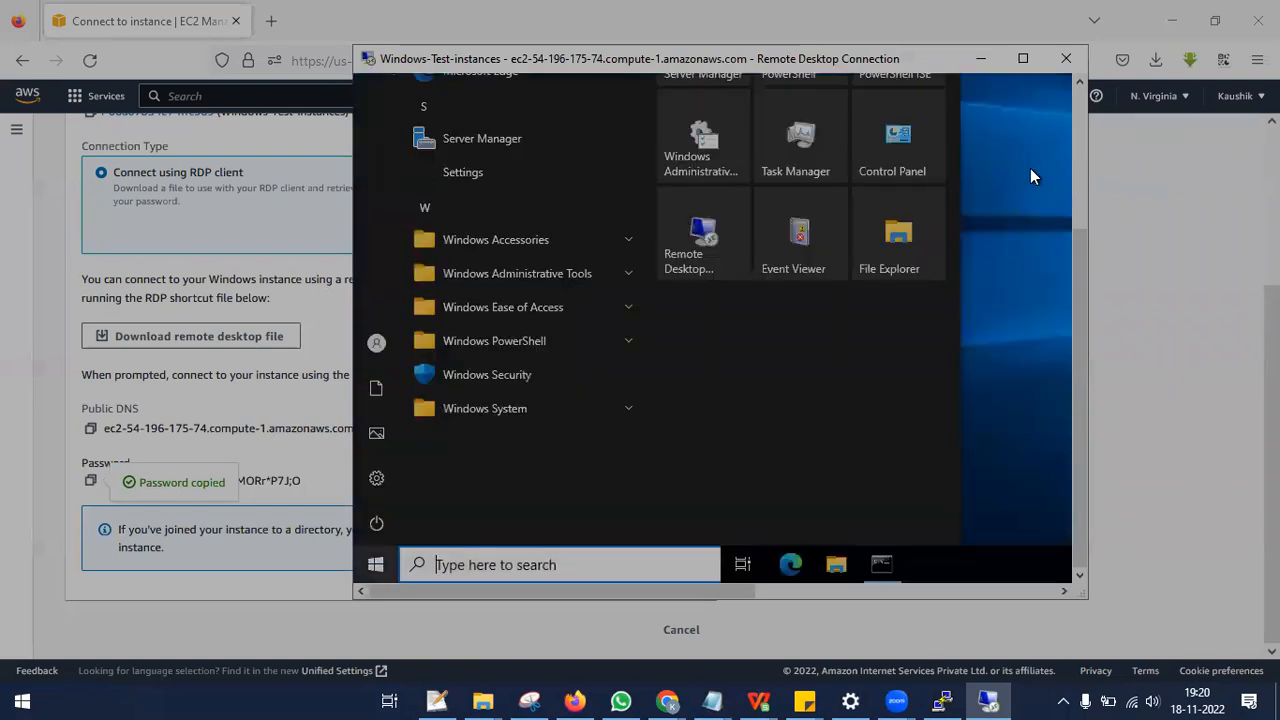
{"action": "left_click", "coordinate": [1023, 60]}
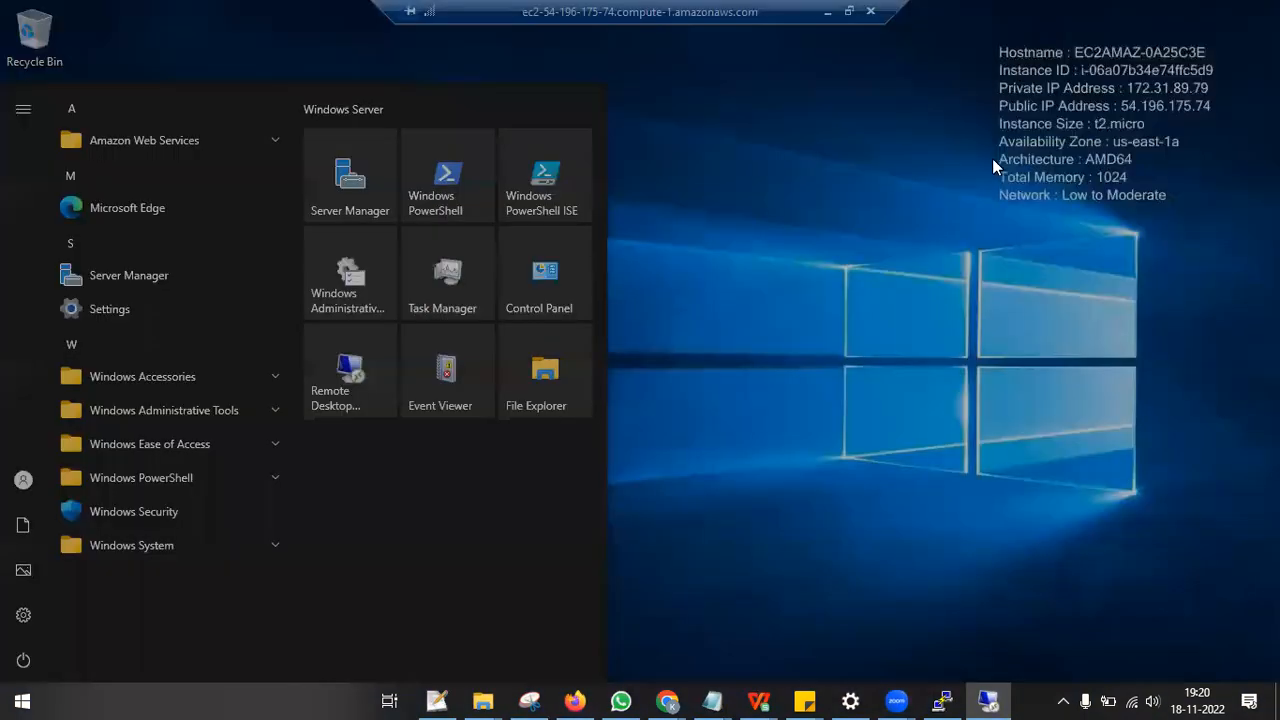
{"action": "left_click", "coordinate": [541, 391]}
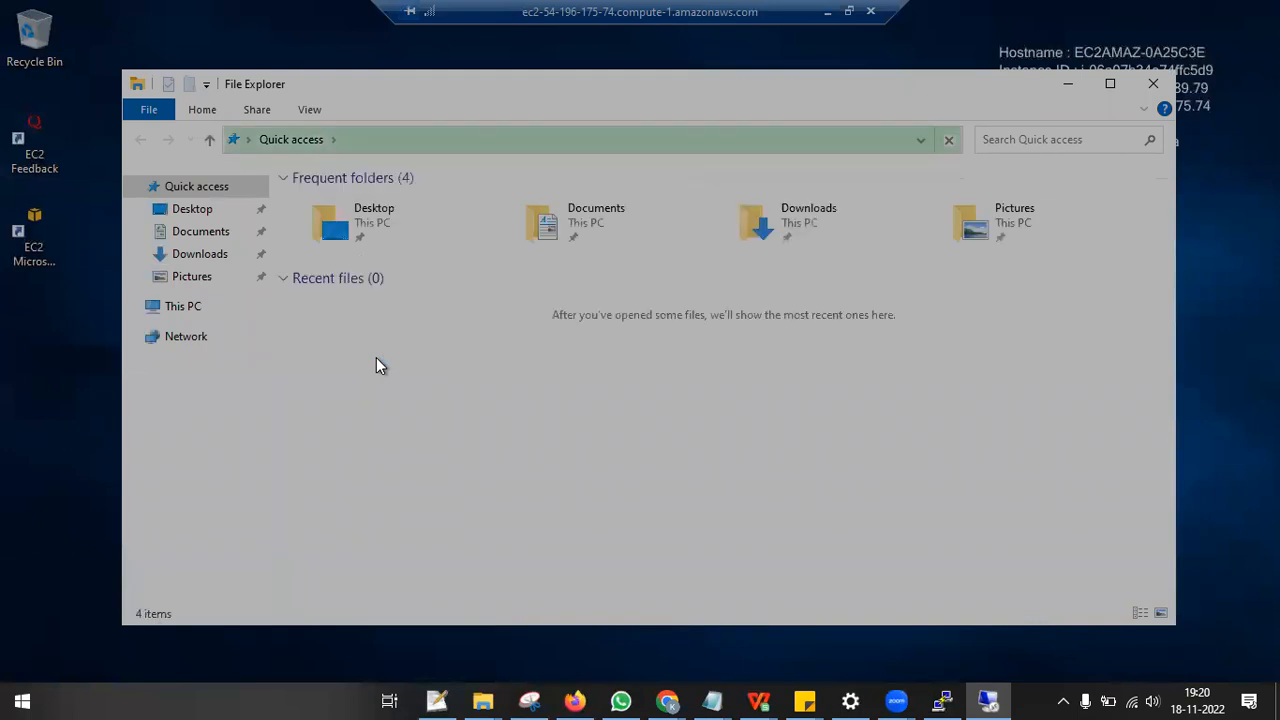
{"action": "left_click", "coordinate": [176, 308]}
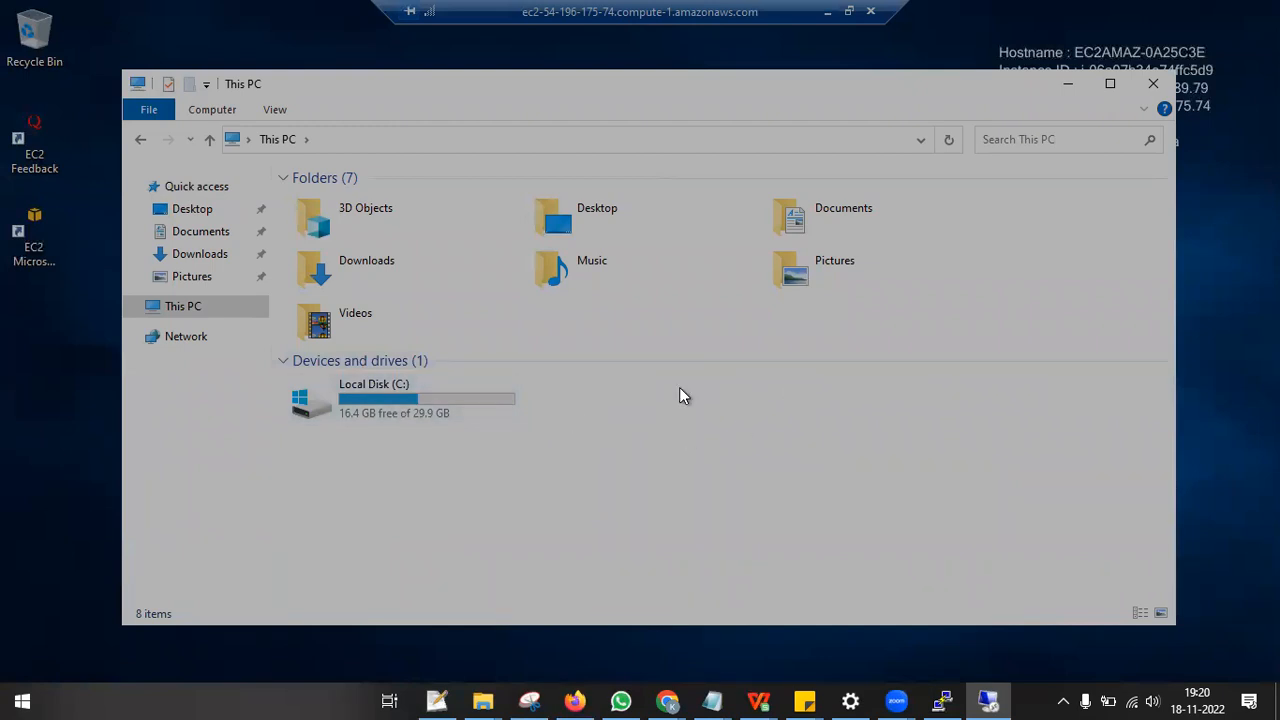
Step: Switch from the remote session back to the EC2 instances list in the browser and select Windows-Test-instances
{"action": "left_click", "coordinate": [828, 11]}
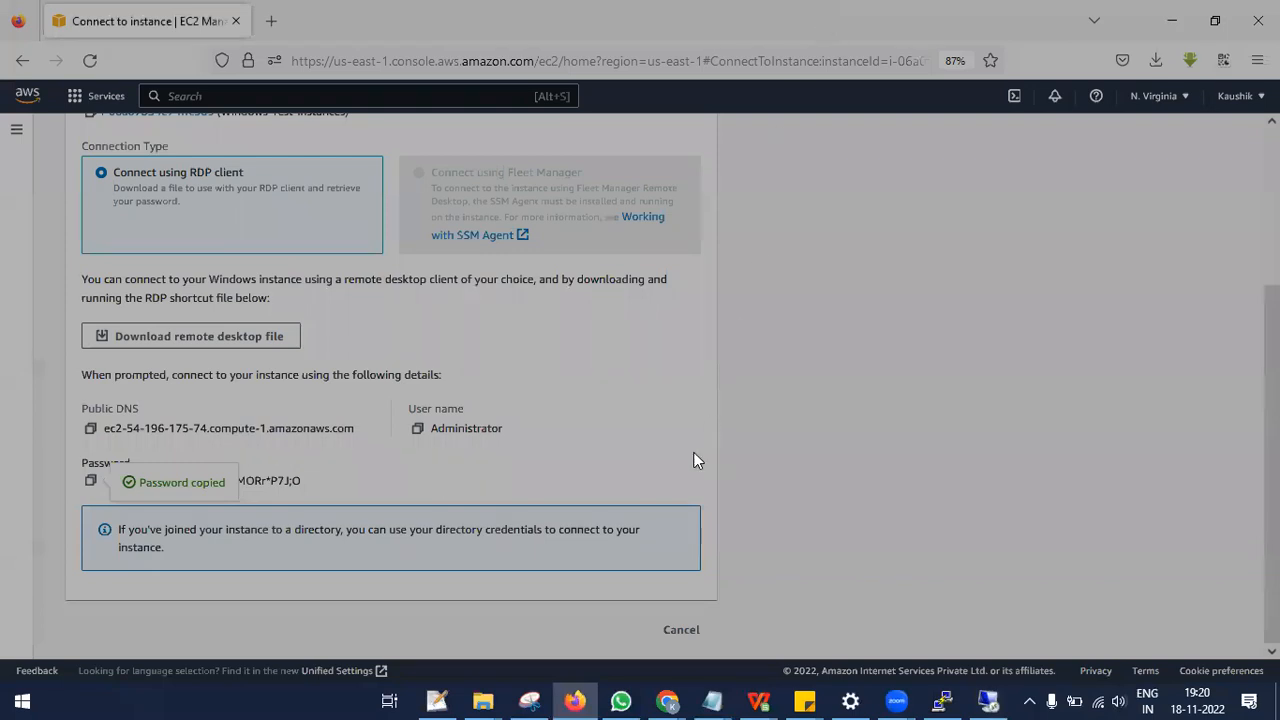
{"action": "left_click", "coordinate": [681, 629]}
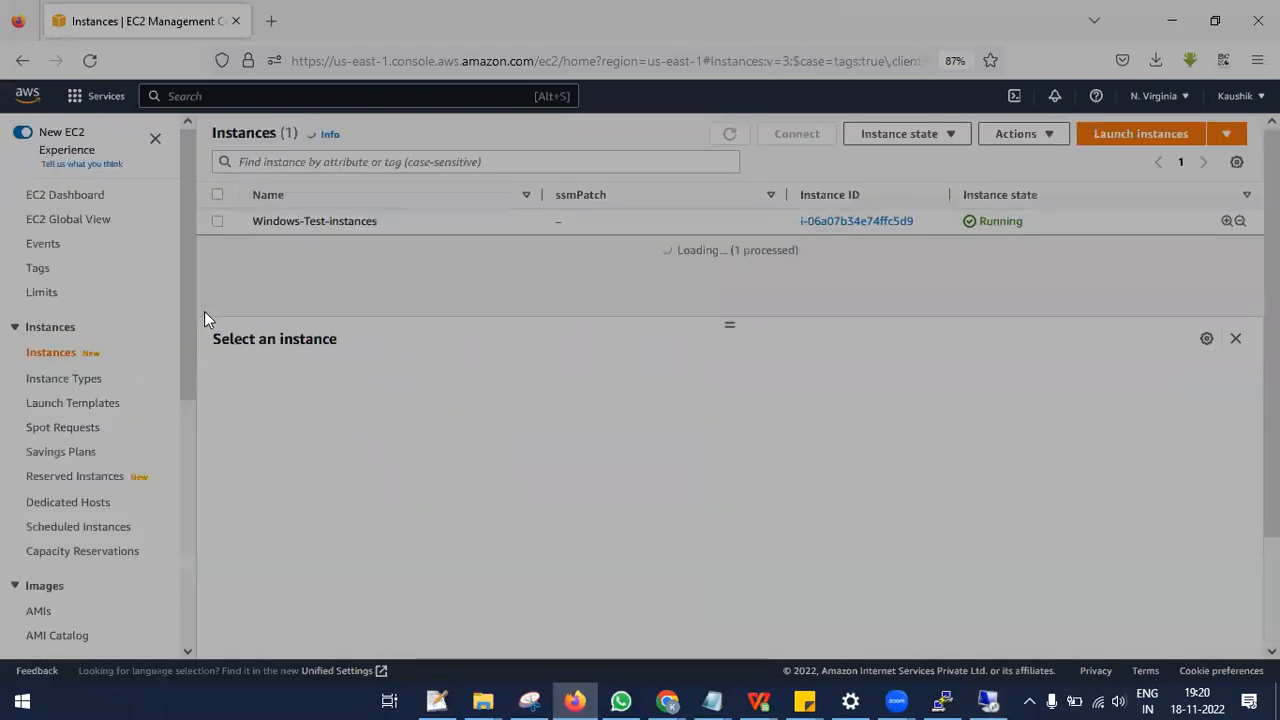
{"action": "left_click", "coordinate": [217, 221]}
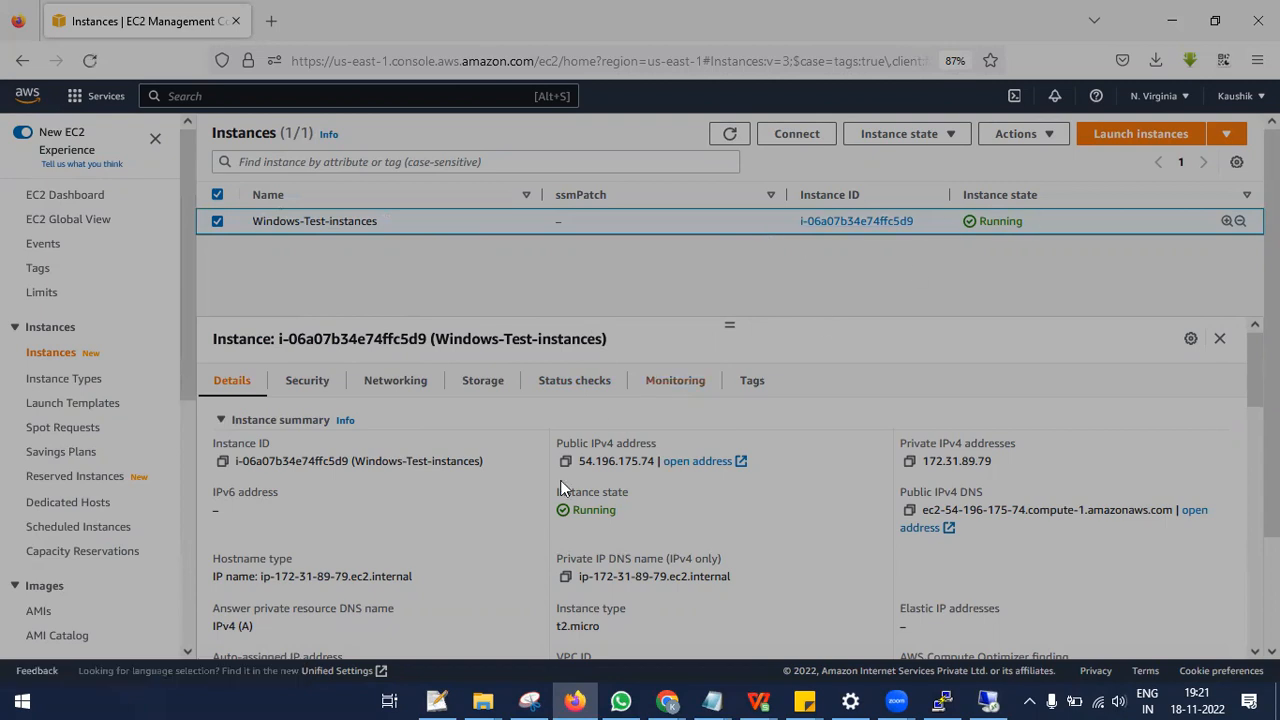
Step: Review the security details and inbound rules of Windows-Test-instances
{"action": "left_click", "coordinate": [308, 381]}
{"action": "scroll", "coordinate": [505, 508], "scroll_direction": "down", "scroll_amount": 2}
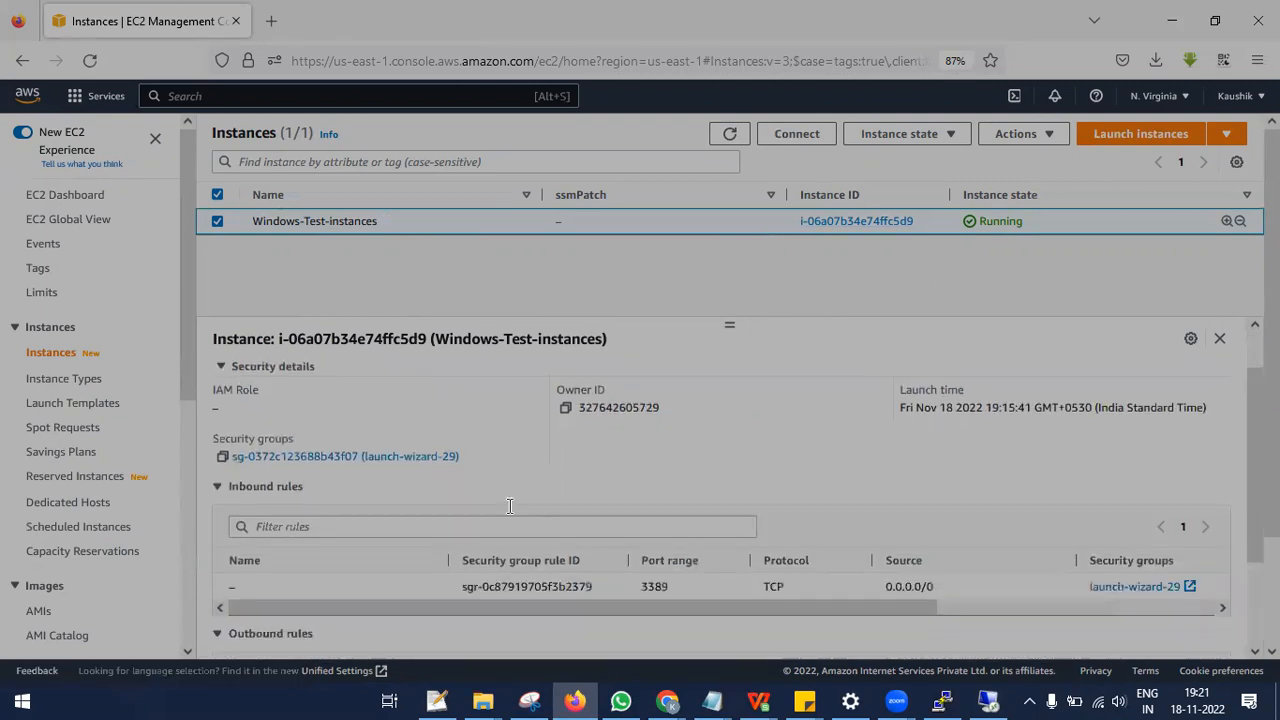
{"action": "scroll", "coordinate": [508, 506], "scroll_direction": "up", "scroll_amount": 2}
{"action": "scroll", "coordinate": [510, 491], "scroll_direction": "down", "scroll_amount": 1}
Step: Copy the availability zone from the networking details of Windows-Test-instances
{"action": "left_click", "coordinate": [390, 368]}
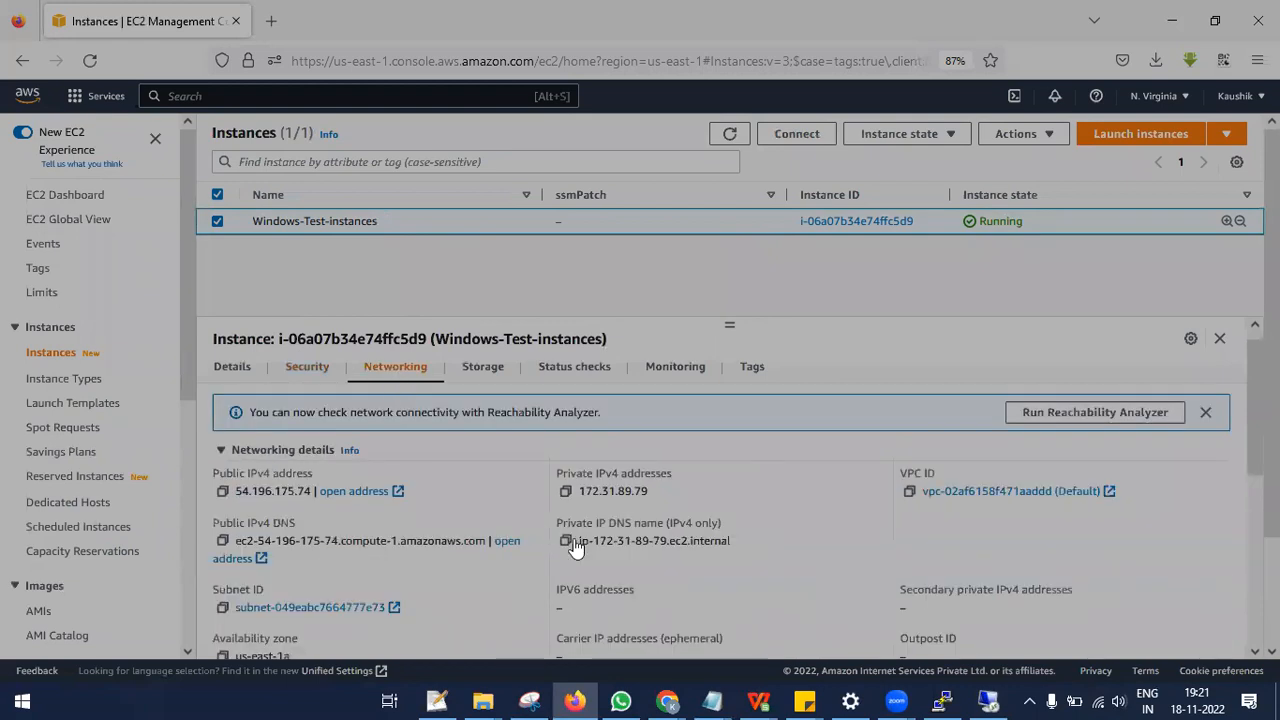
{"action": "scroll", "coordinate": [480, 560], "scroll_direction": "down", "scroll_amount": 2}
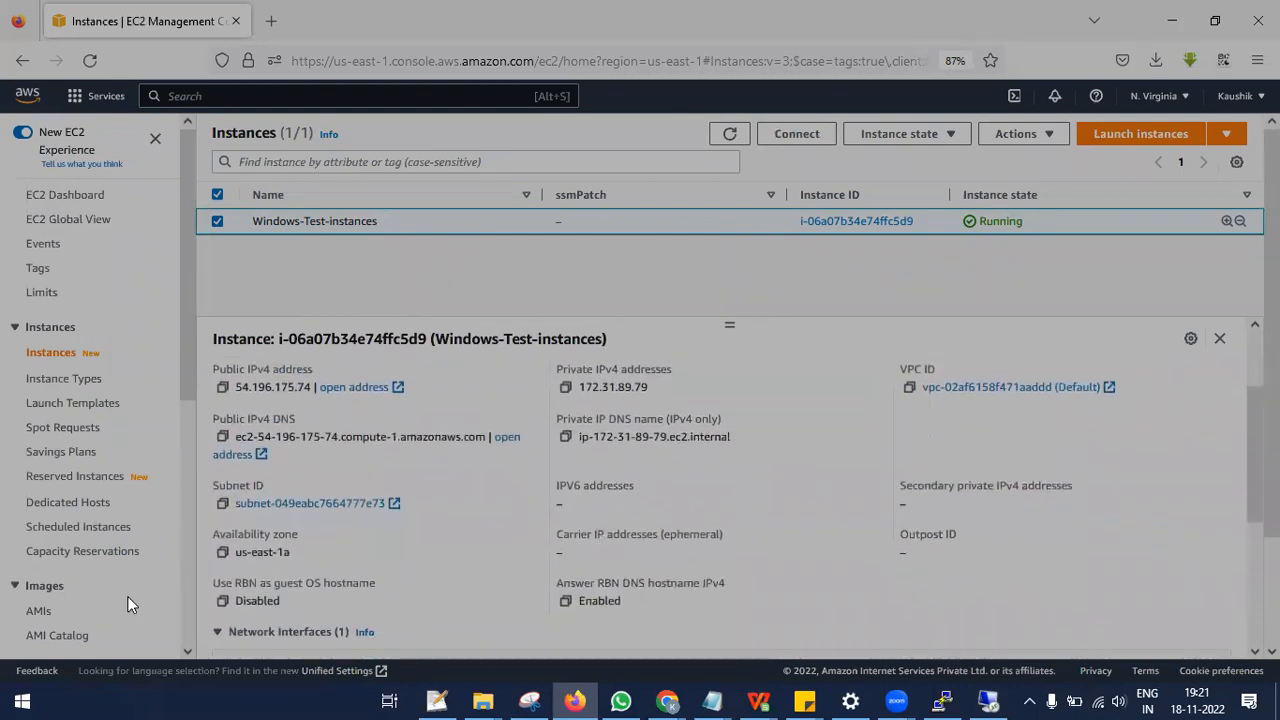
{"action": "left_click", "coordinate": [223, 553]}
Step: Open the Elastic Block Store volumes list and review the existing volume's size, availability zone and state
{"action": "scroll", "coordinate": [77, 489], "scroll_direction": "down", "scroll_amount": 5}
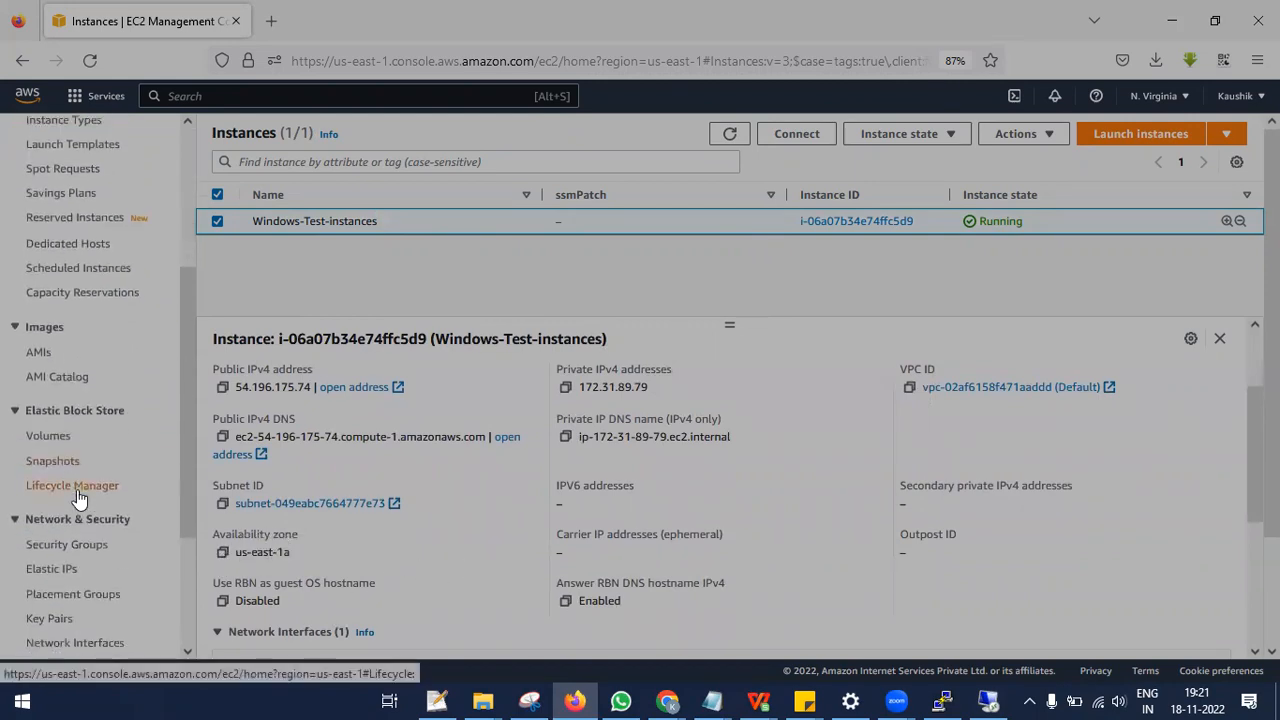
{"action": "scroll", "coordinate": [86, 371], "scroll_direction": "up", "scroll_amount": 6}
{"action": "scroll", "coordinate": [89, 374], "scroll_direction": "down", "scroll_amount": 4}
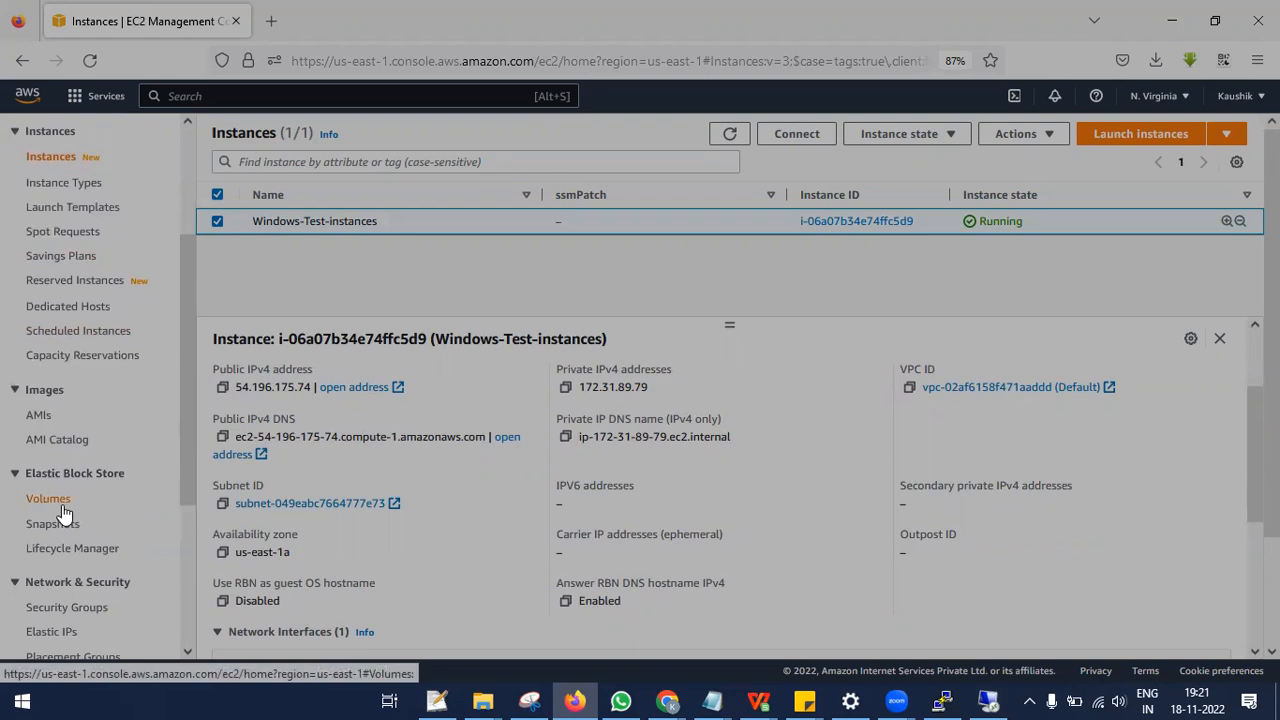
{"action": "left_click", "coordinate": [63, 510]}
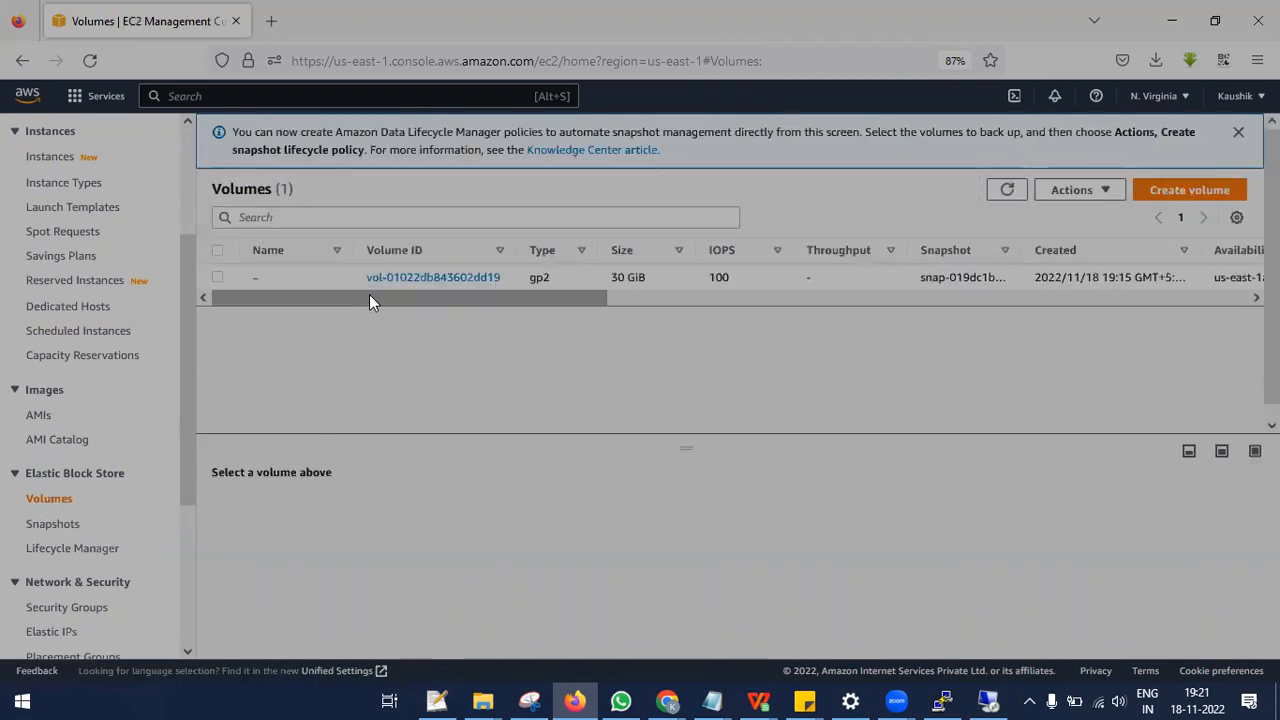
{"action": "left_click_drag", "start_coordinate": [369, 297], "coordinate": [467, 296]}
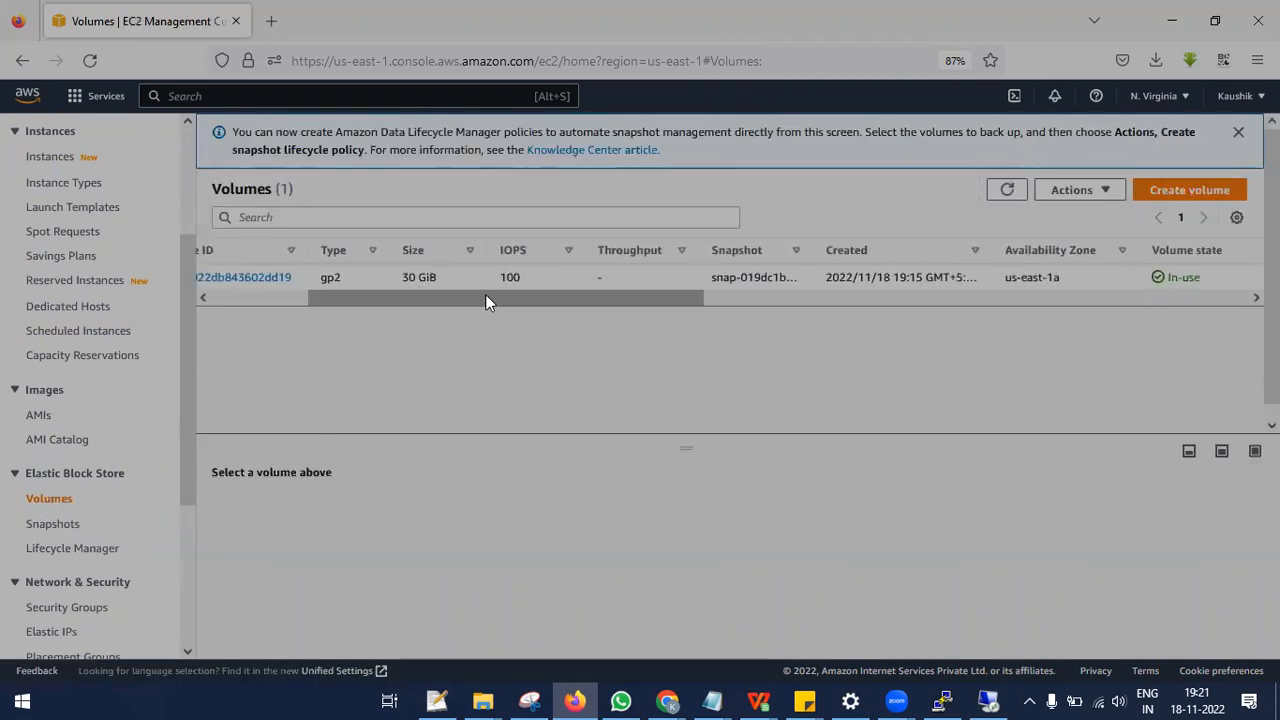
{"action": "left_click_drag", "start_coordinate": [457, 299], "coordinate": [270, 313]}
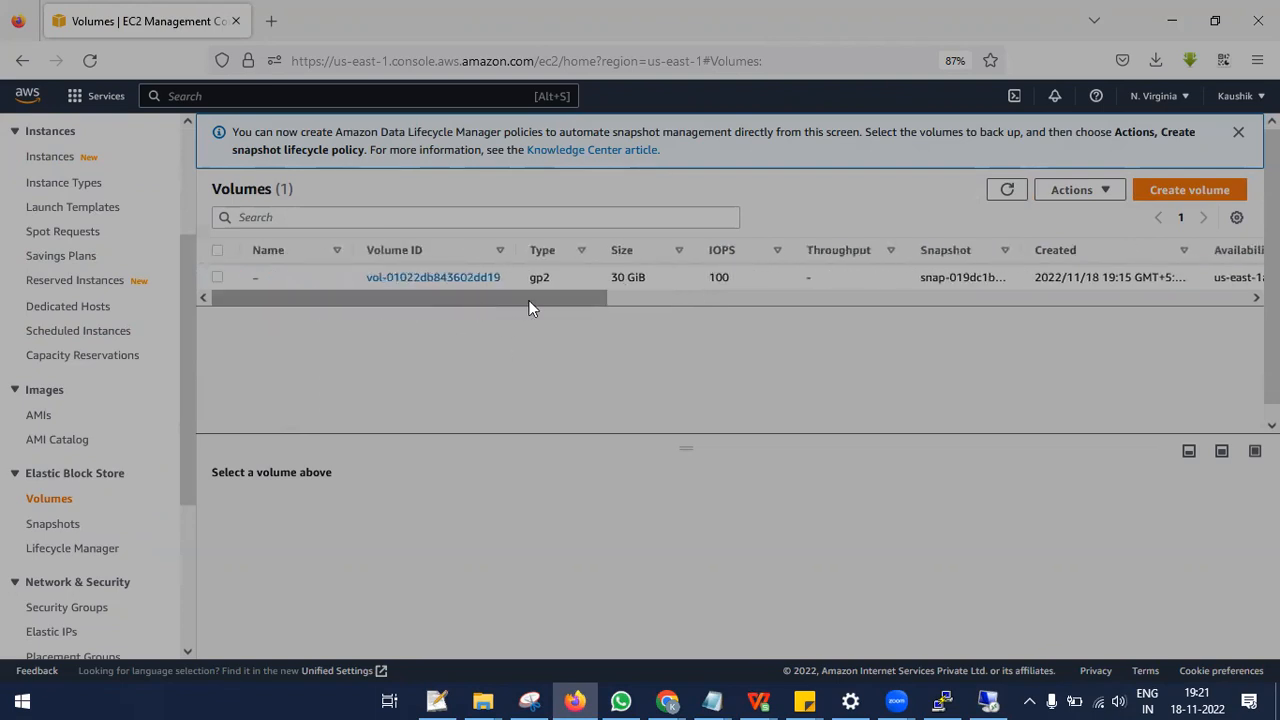
{"action": "left_click_drag", "start_coordinate": [555, 296], "coordinate": [654, 304]}
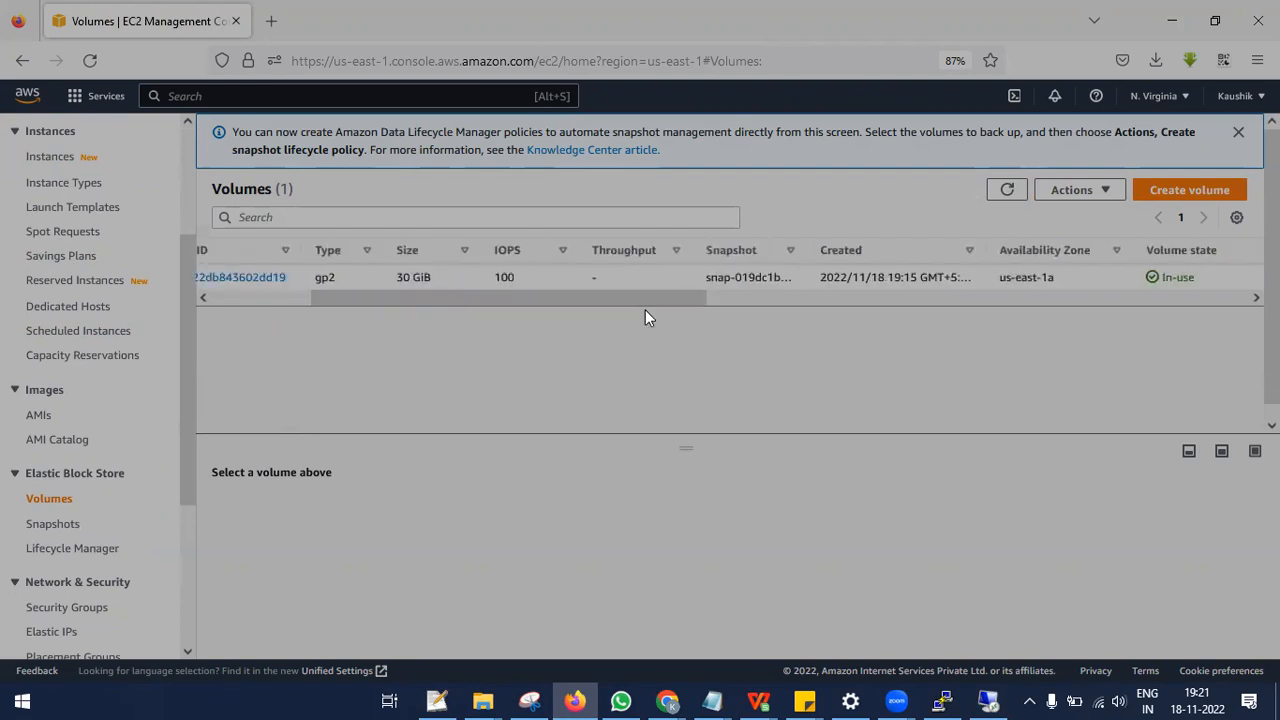
Step: Start a new EBS volume of type General Purpose SSD (gp3) with a size of 10 GiB
{"action": "left_click", "coordinate": [1200, 195]}
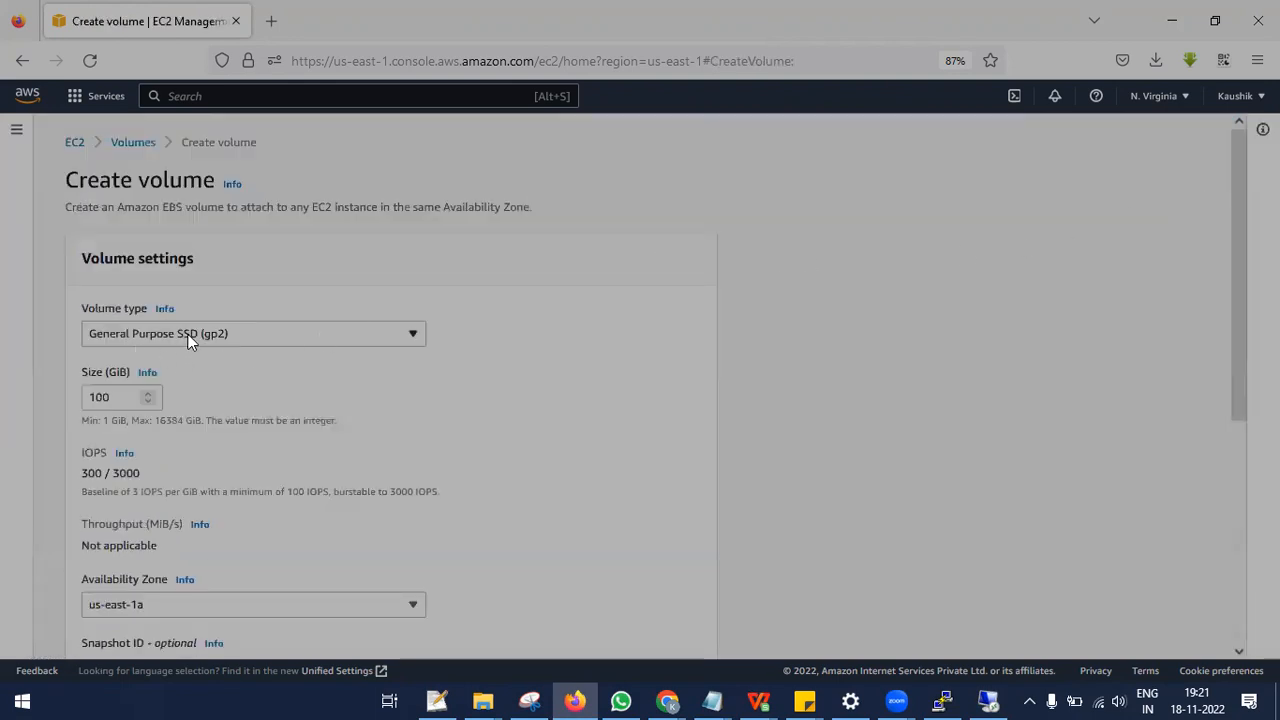
{"action": "left_click", "coordinate": [190, 341]}
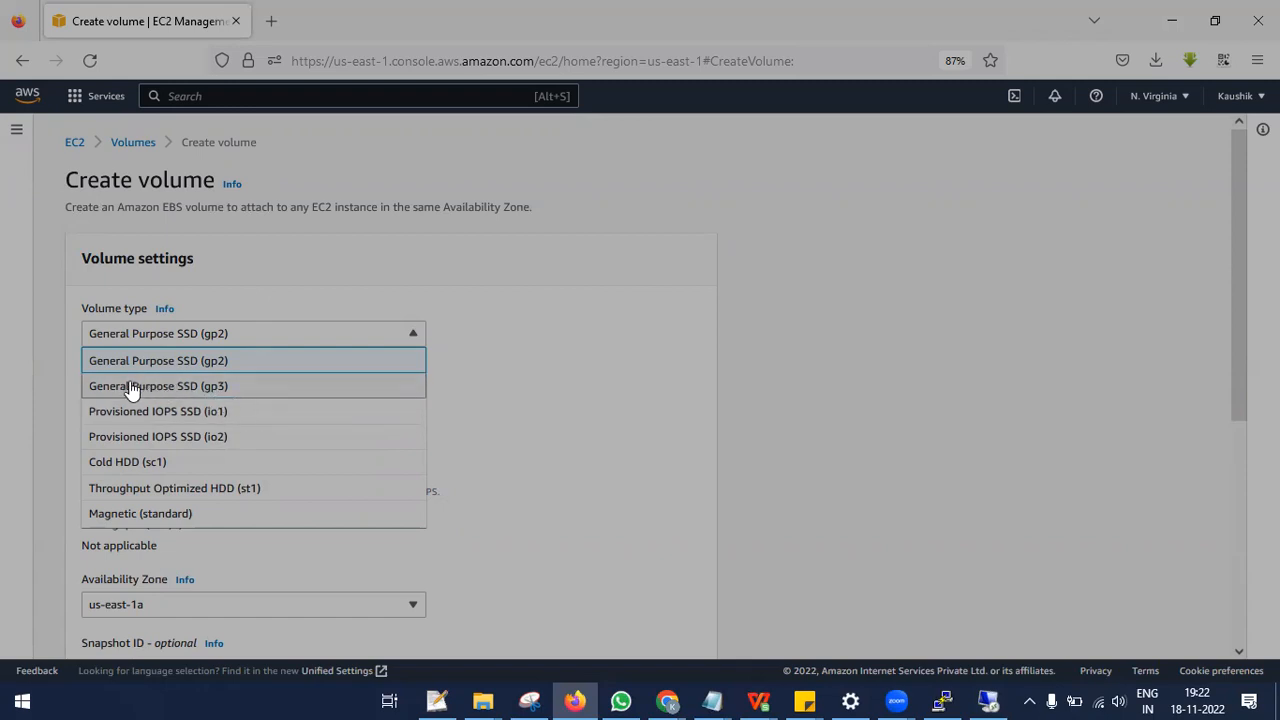
{"action": "left_click", "coordinate": [171, 388]}
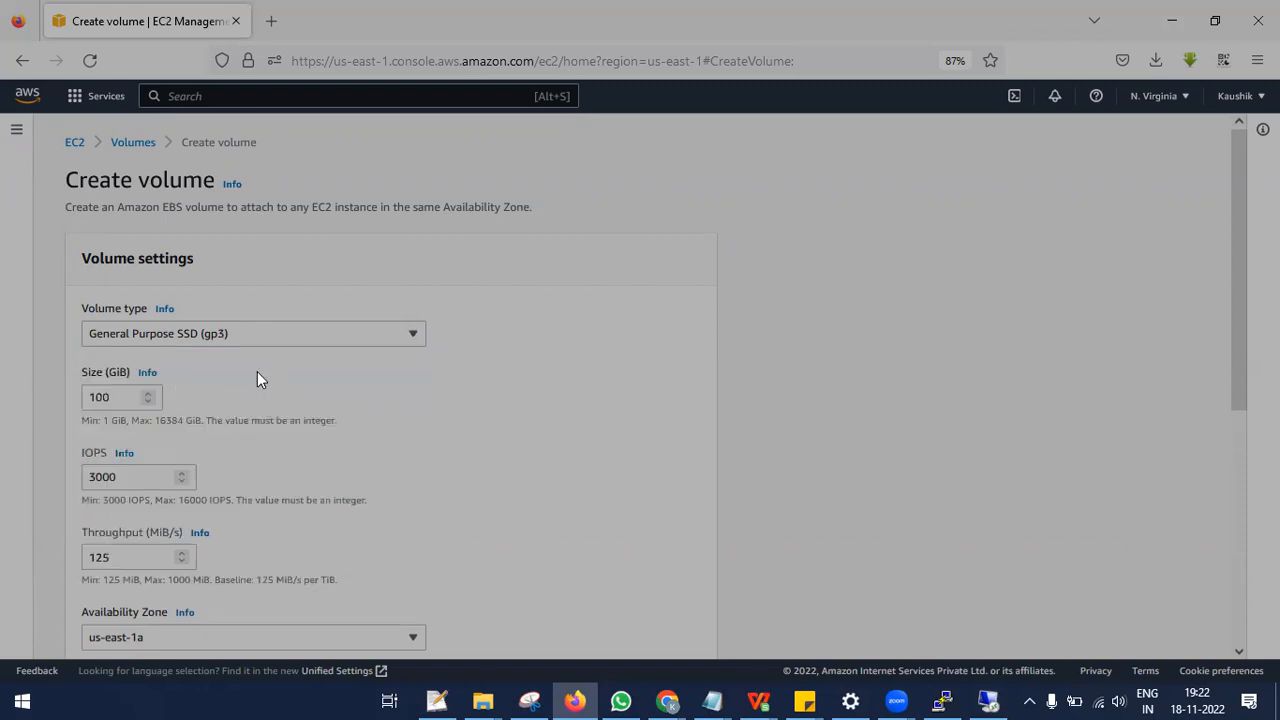
{"action": "left_click", "coordinate": [123, 396]}
{"action": "left_click_drag", "start_coordinate": [123, 396], "coordinate": [89, 397]}
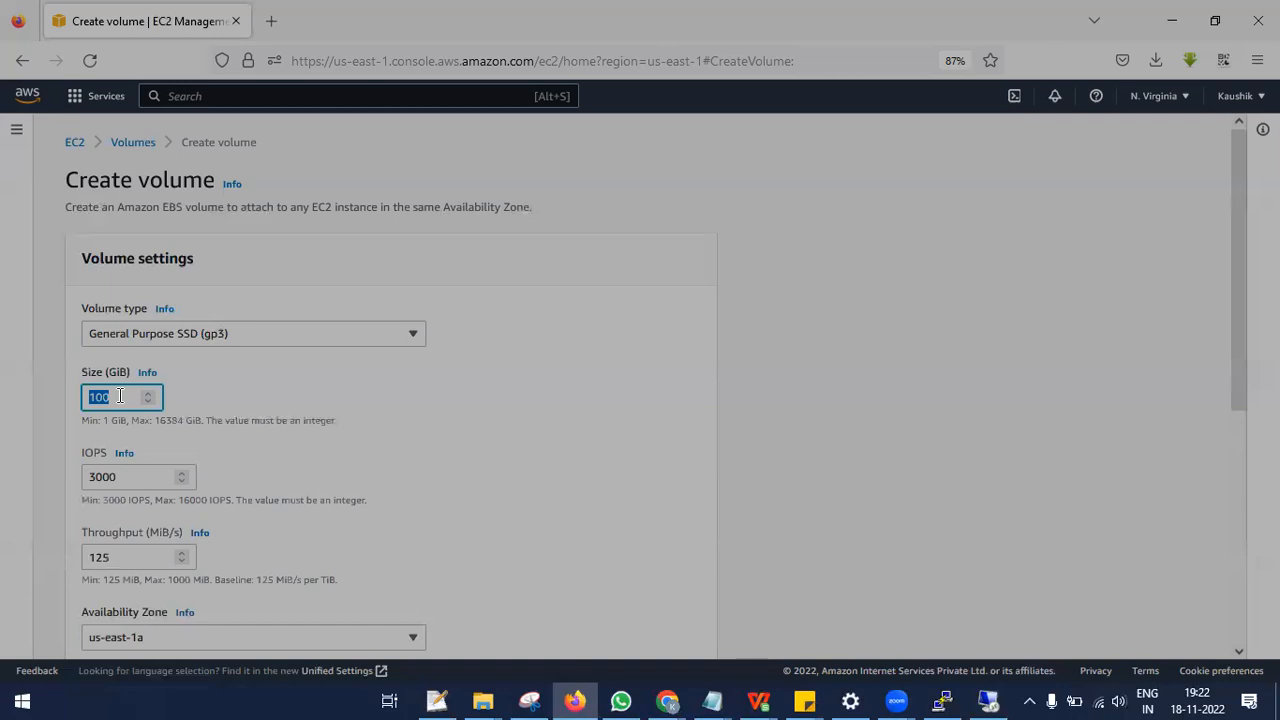
{"action": "type", "text": "1"}
{"action": "left_click", "coordinate": [252, 403]}
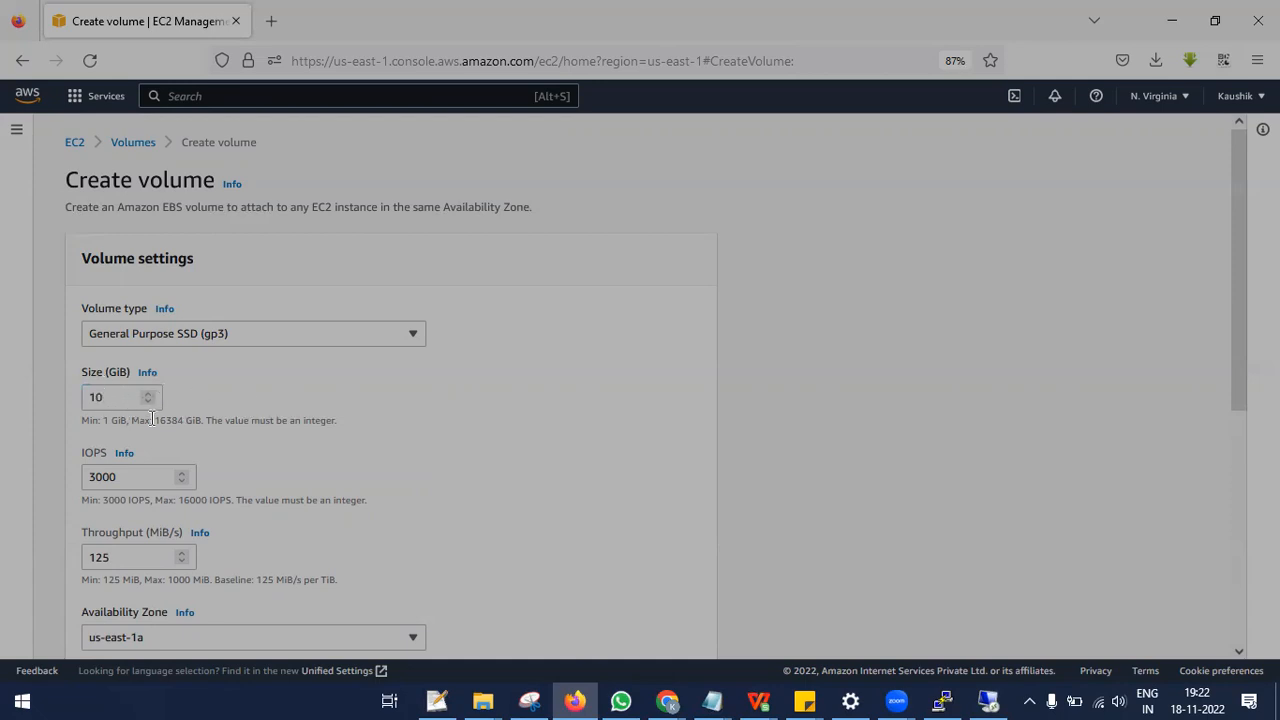
Step: Choose us-east-1a as the new volume's availability zone, matching the instance, and create the volume
{"action": "scroll", "coordinate": [190, 426], "scroll_direction": "down", "scroll_amount": 1}
{"action": "scroll", "coordinate": [194, 425], "scroll_direction": "down", "scroll_amount": 1}
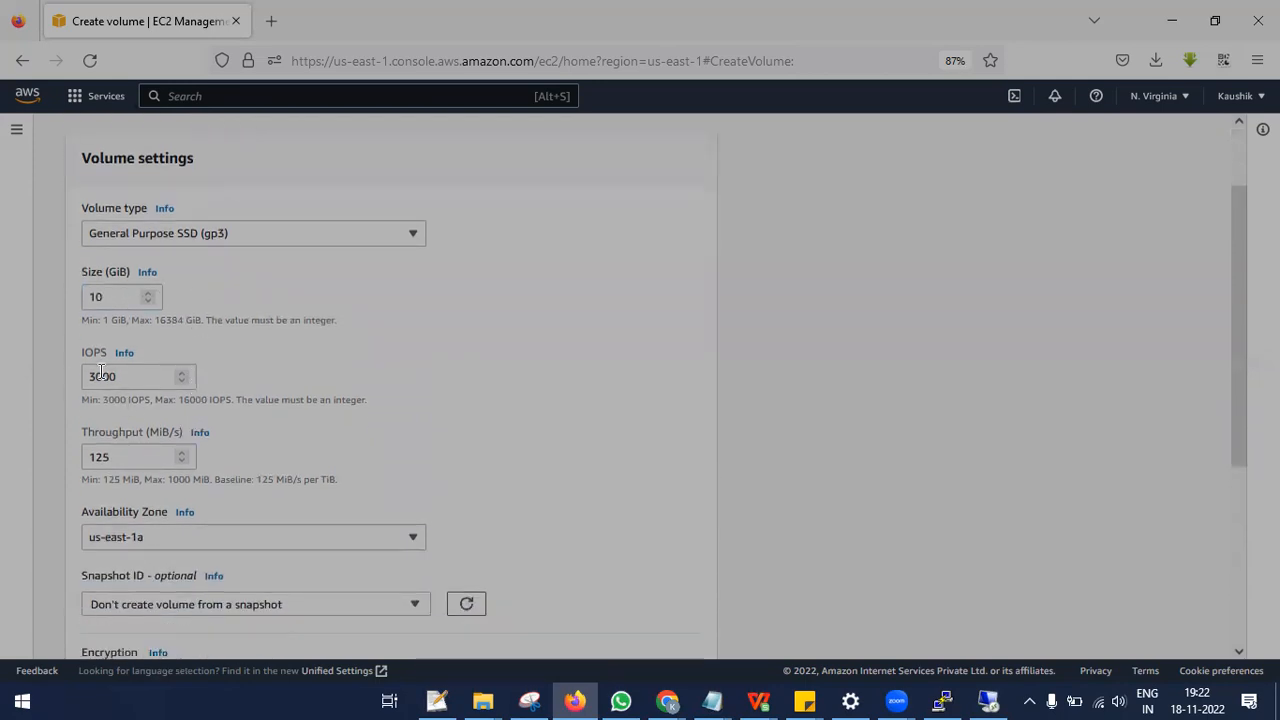
{"action": "scroll", "coordinate": [249, 429], "scroll_direction": "down", "scroll_amount": 1}
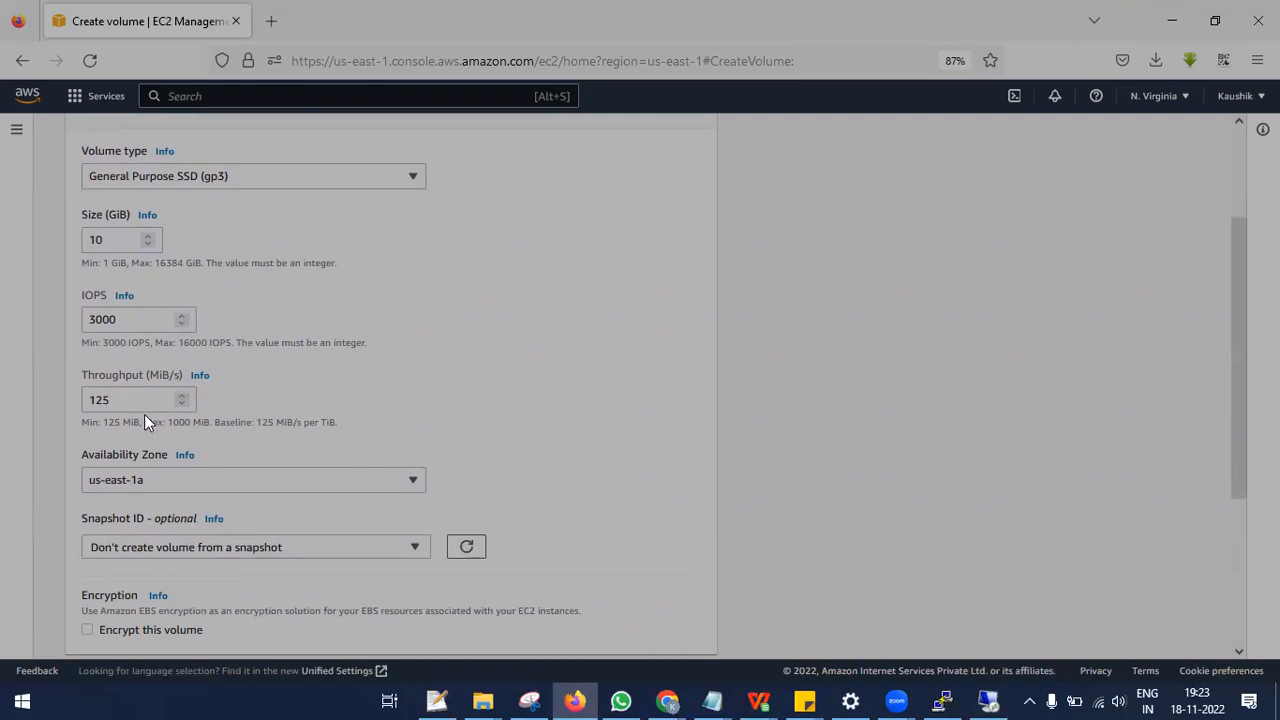
{"action": "scroll", "coordinate": [385, 422], "scroll_direction": "down", "scroll_amount": 1}
{"action": "left_click", "coordinate": [128, 456]}
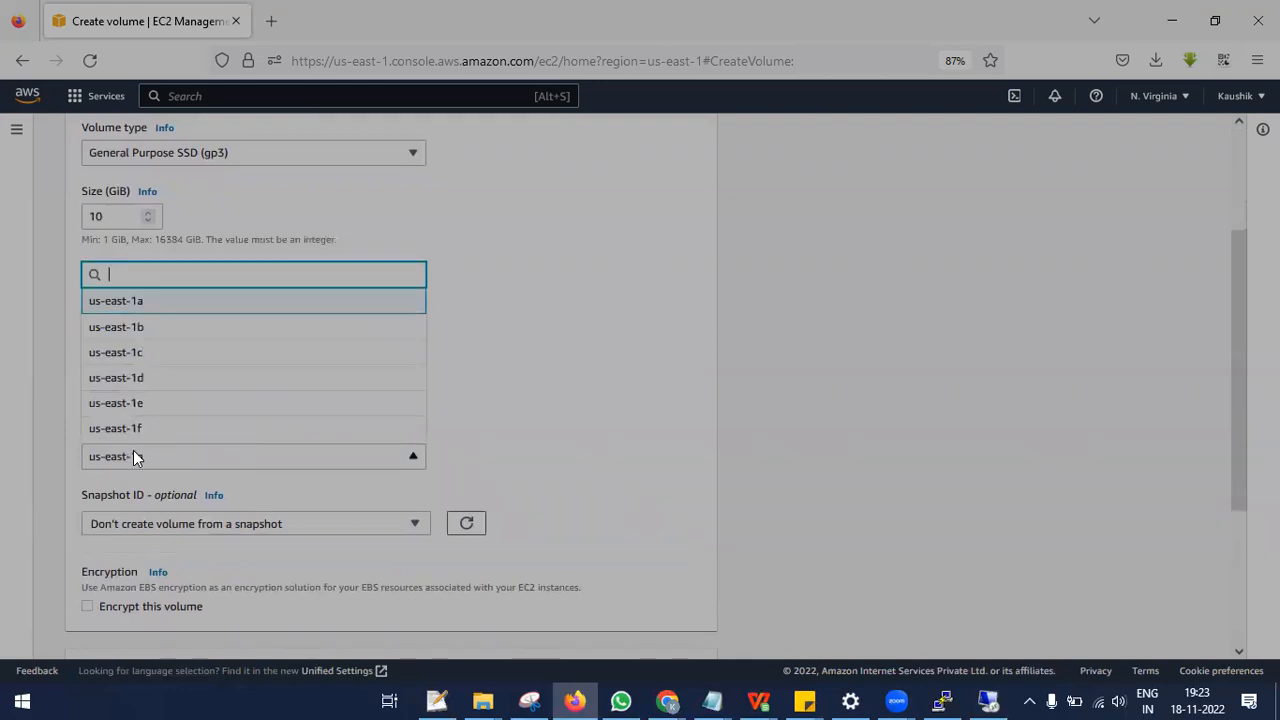
{"action": "key", "text": "ctrl+v"}
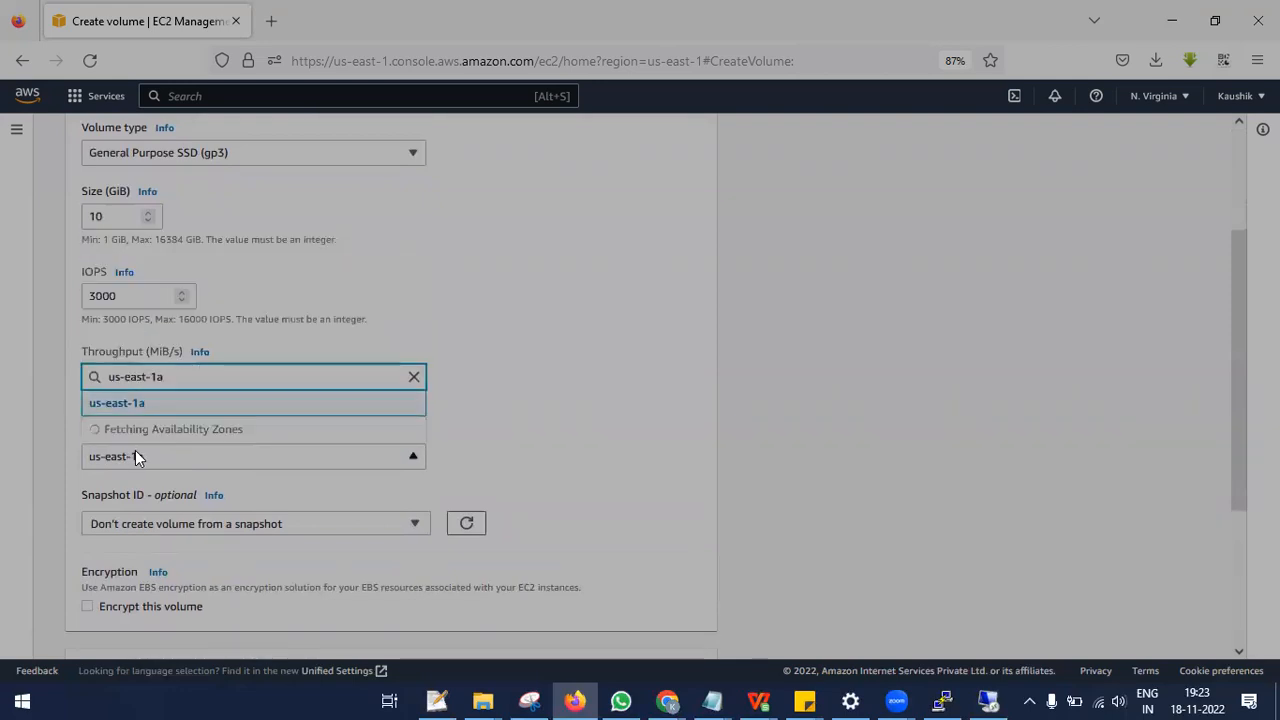
{"action": "left_click", "coordinate": [155, 428]}
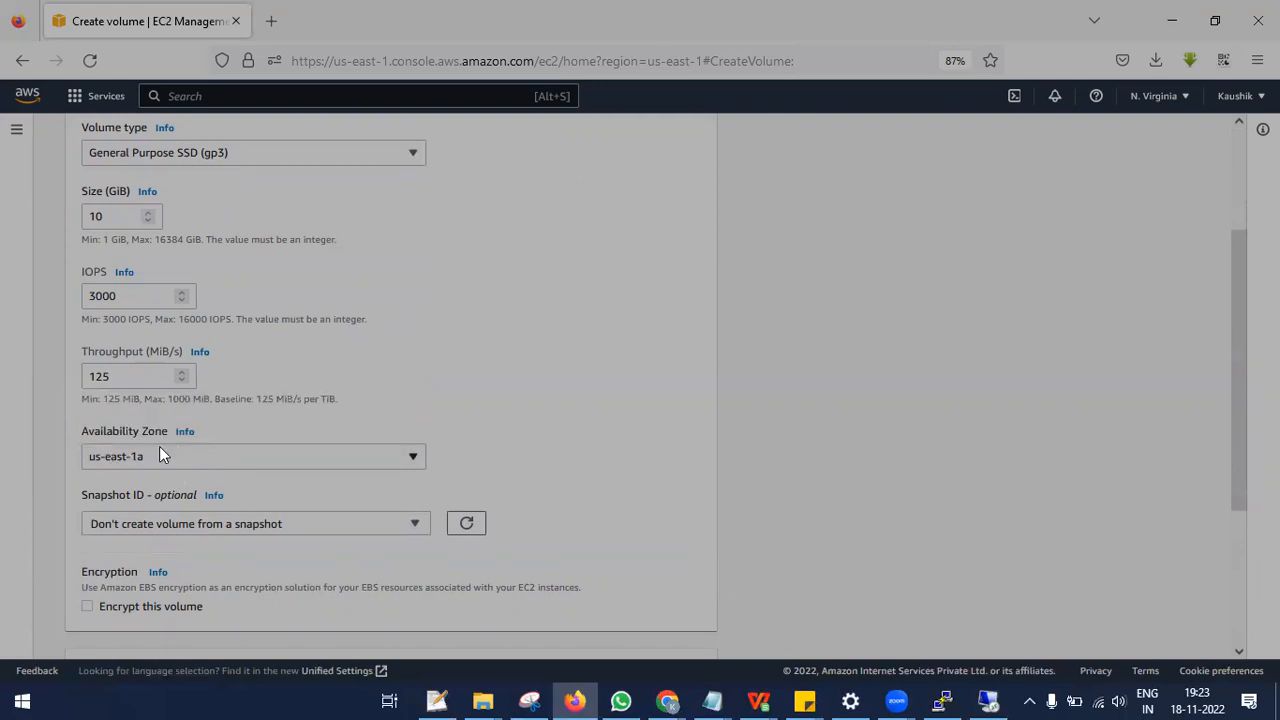
{"action": "scroll", "coordinate": [688, 495], "scroll_direction": "down", "scroll_amount": 3}
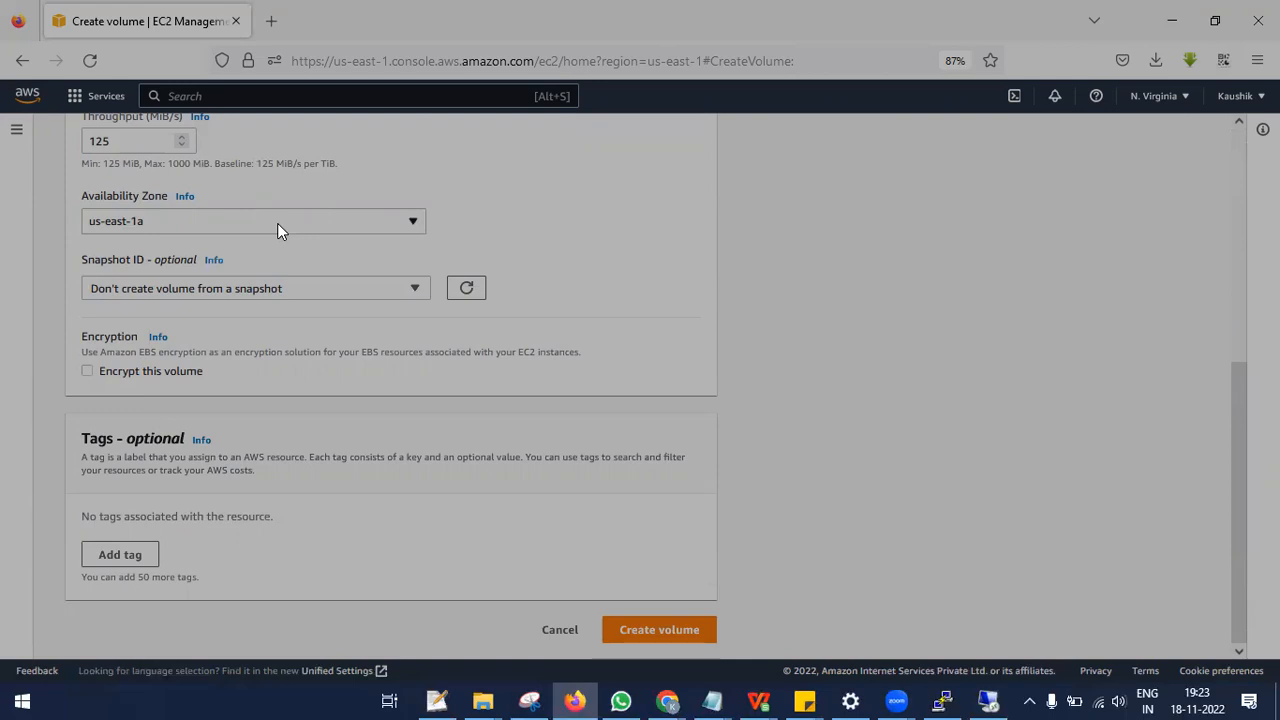
{"action": "left_click", "coordinate": [669, 632]}
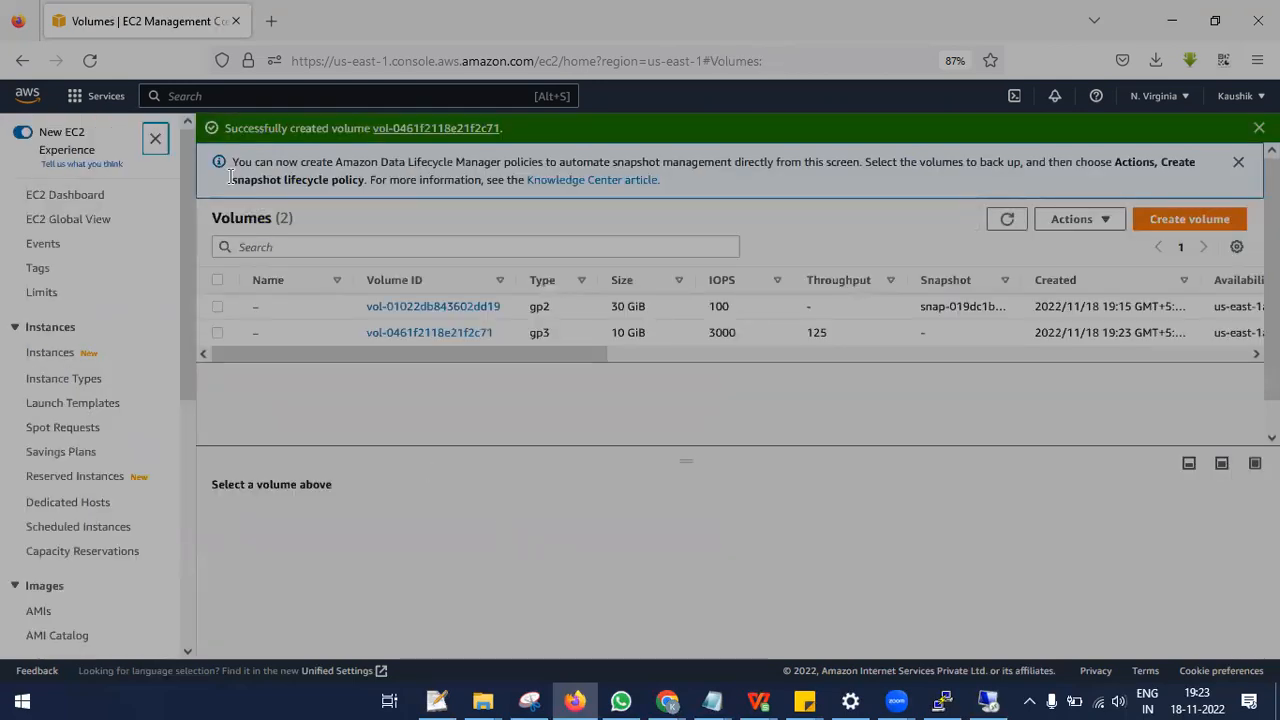
Step: Refresh the volumes list and check the state of the new 10 GiB gp3 volume
{"action": "left_click", "coordinate": [155, 139]}
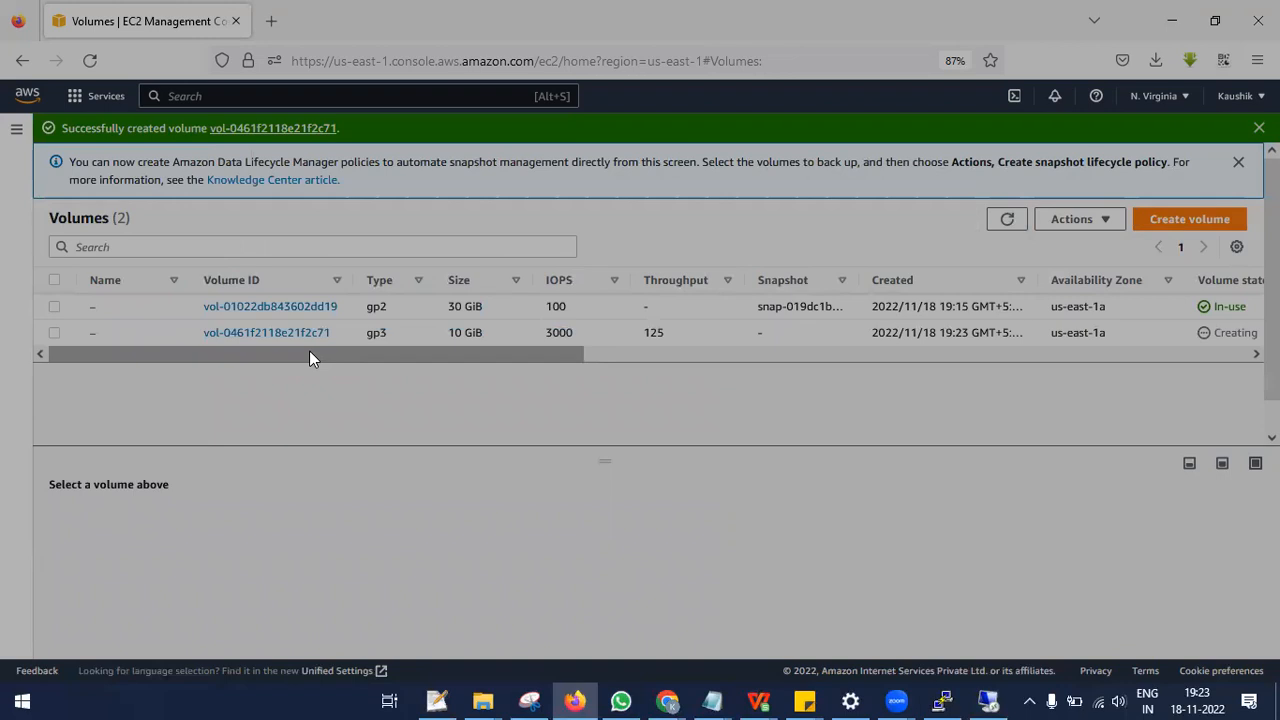
{"action": "left_click", "coordinate": [1008, 222]}
{"action": "left_click_drag", "start_coordinate": [326, 354], "coordinate": [545, 379]}
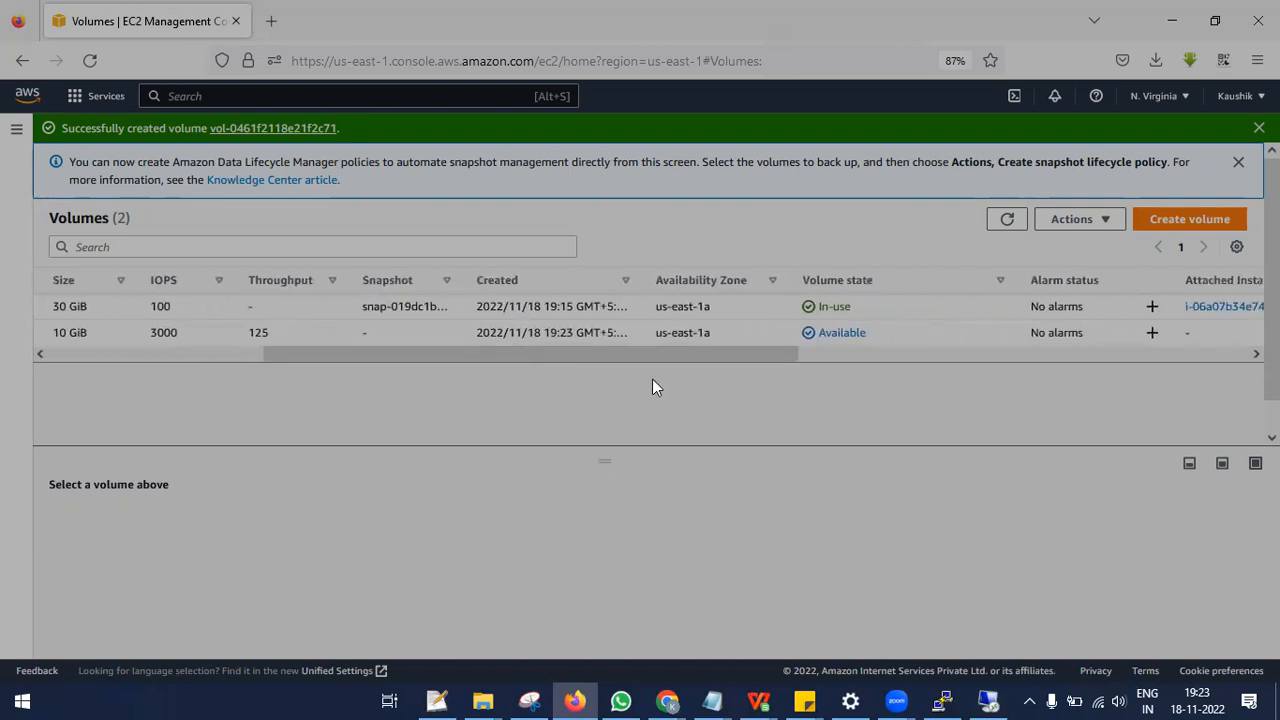
{"action": "double_click", "coordinate": [838, 333]}
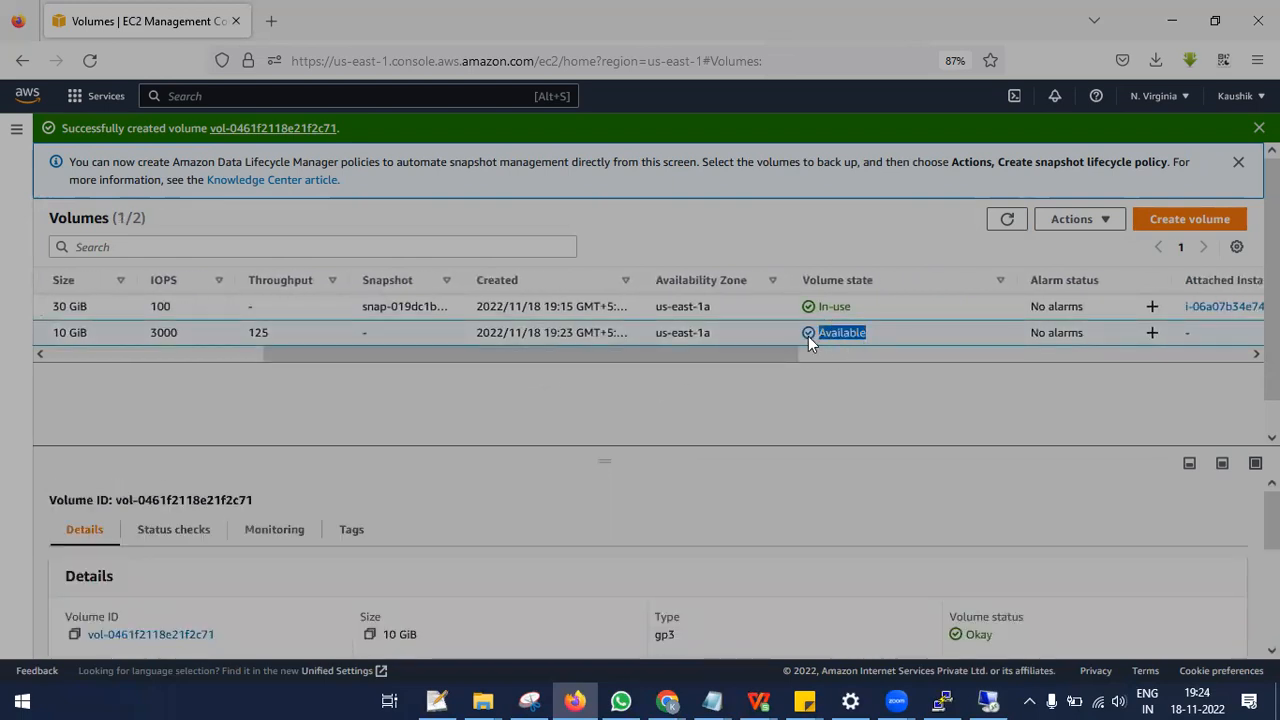
{"action": "left_click", "coordinate": [1007, 220]}
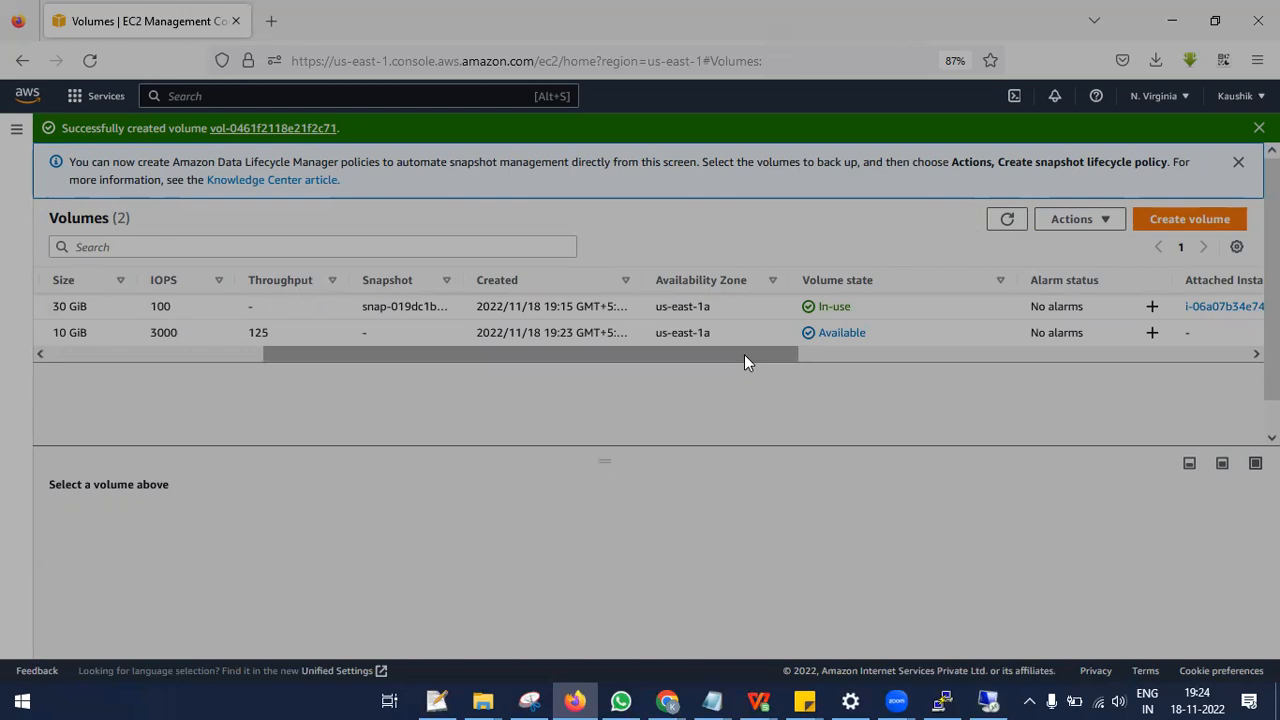
{"action": "left_click_drag", "start_coordinate": [744, 354], "coordinate": [536, 362]}
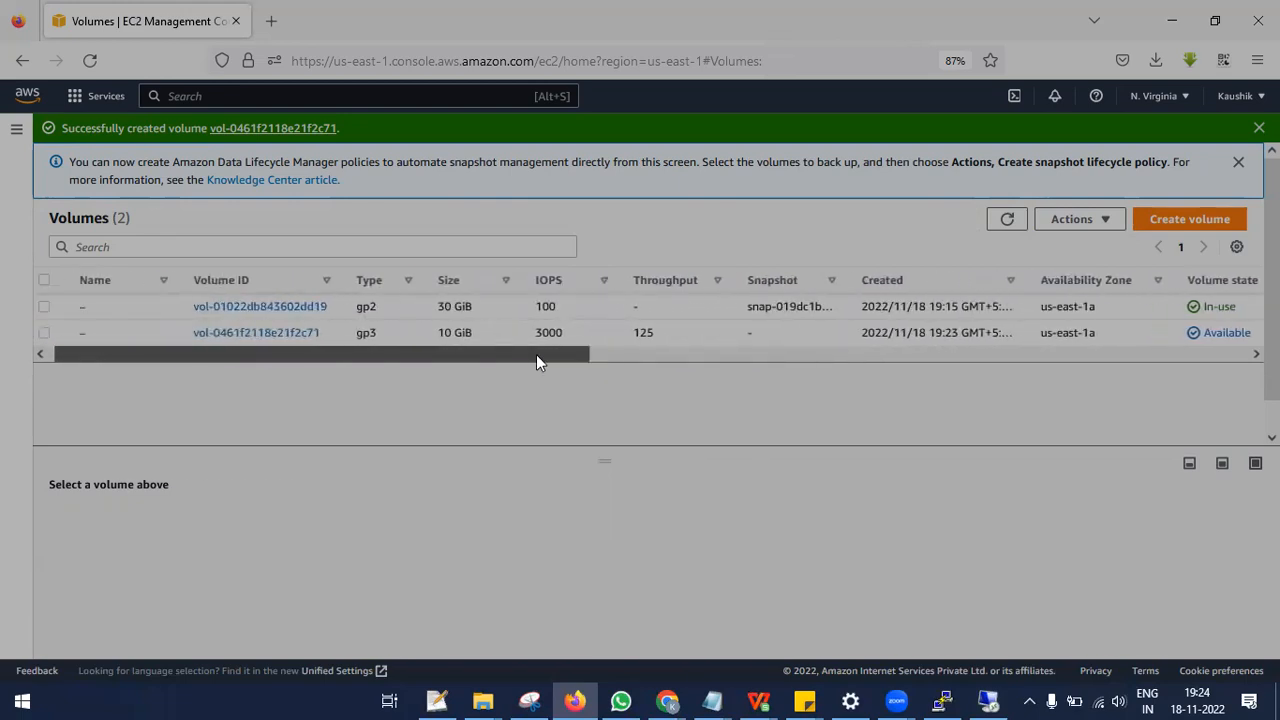
{"action": "left_click_drag", "start_coordinate": [536, 362], "coordinate": [420, 363]}
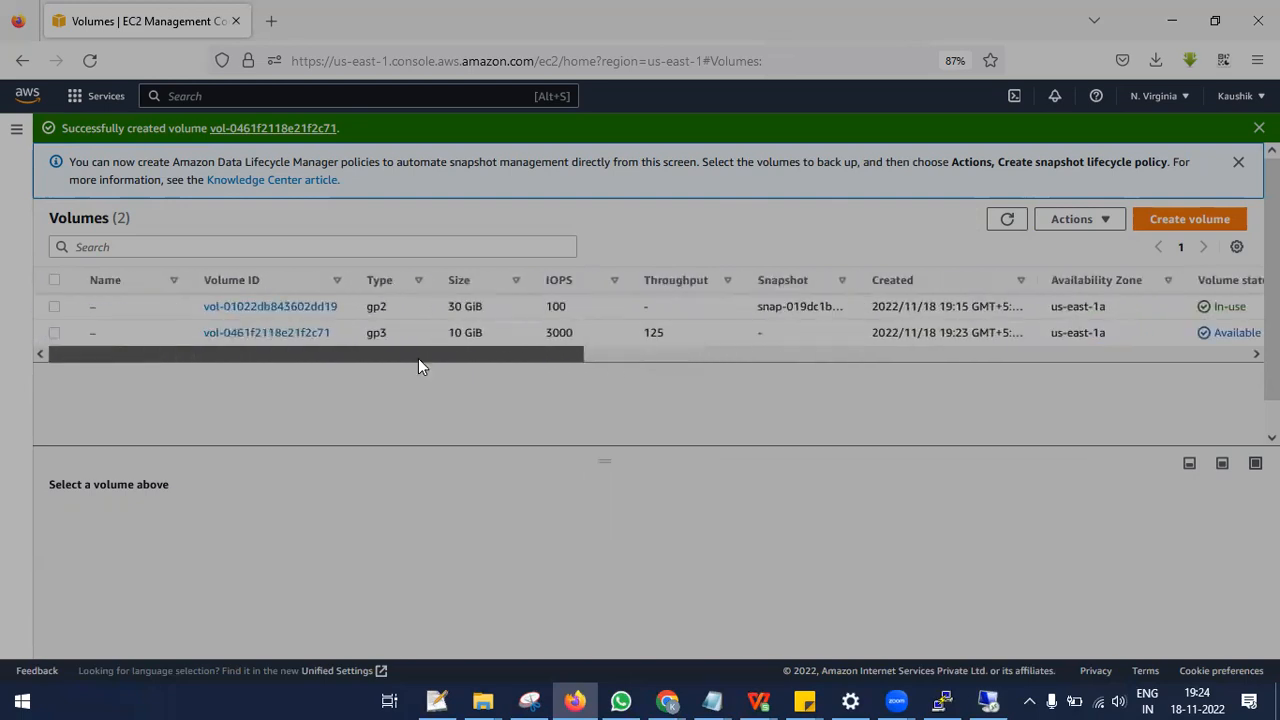
Step: Attach the new 10 GiB gp3 volume to the running Windows-Test-instances instance, keeping the device name xvdf
{"action": "left_click", "coordinate": [54, 332]}
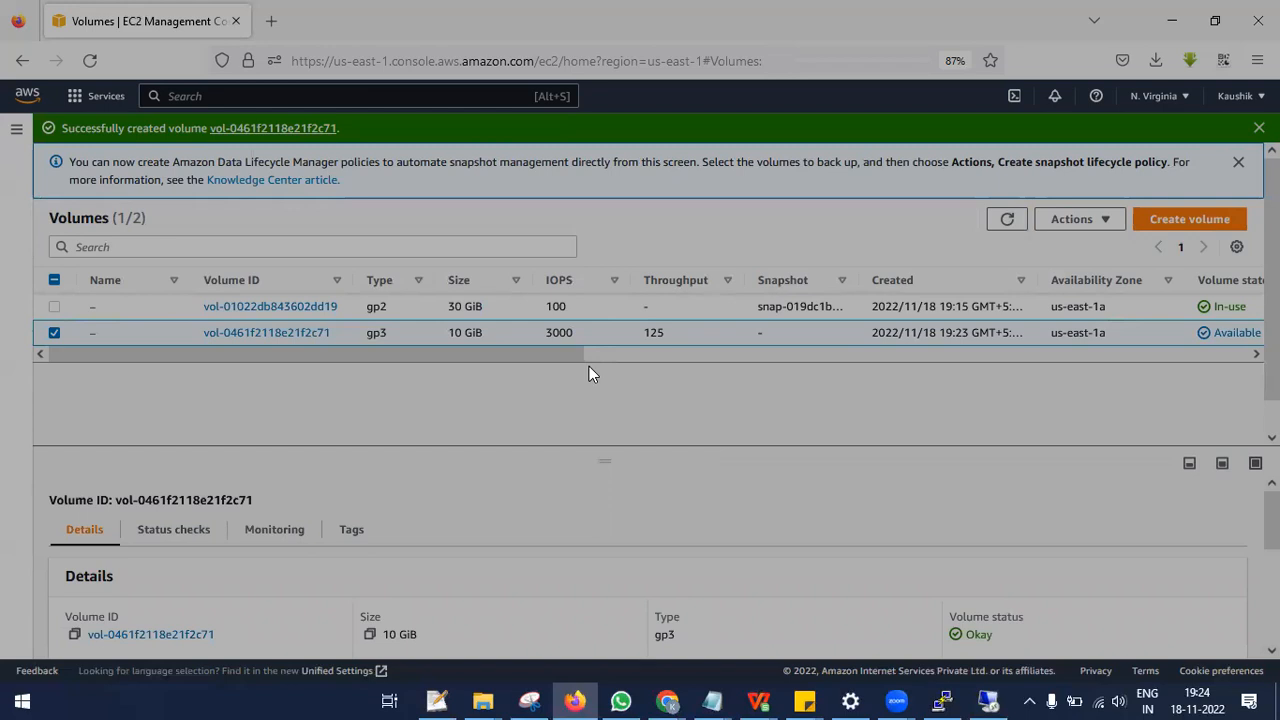
{"action": "left_click_drag", "start_coordinate": [562, 350], "coordinate": [760, 350]}
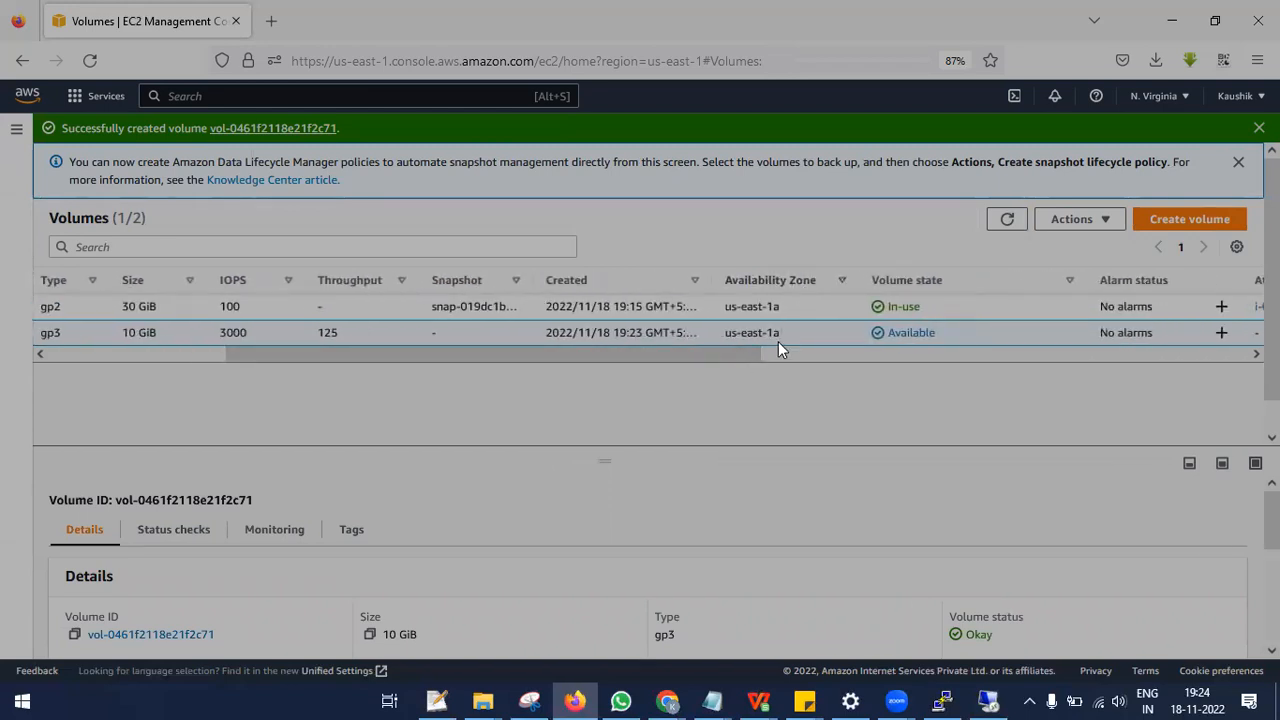
{"action": "left_click", "coordinate": [1073, 219]}
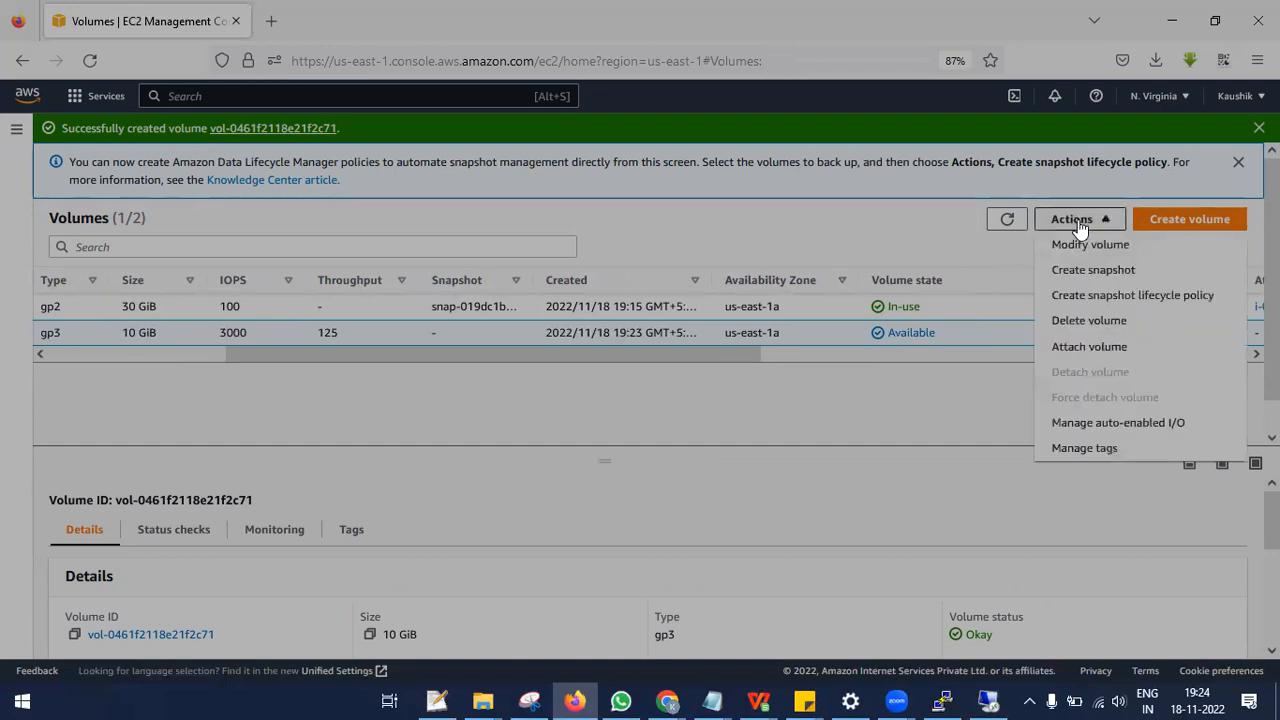
{"action": "left_click", "coordinate": [1089, 348]}
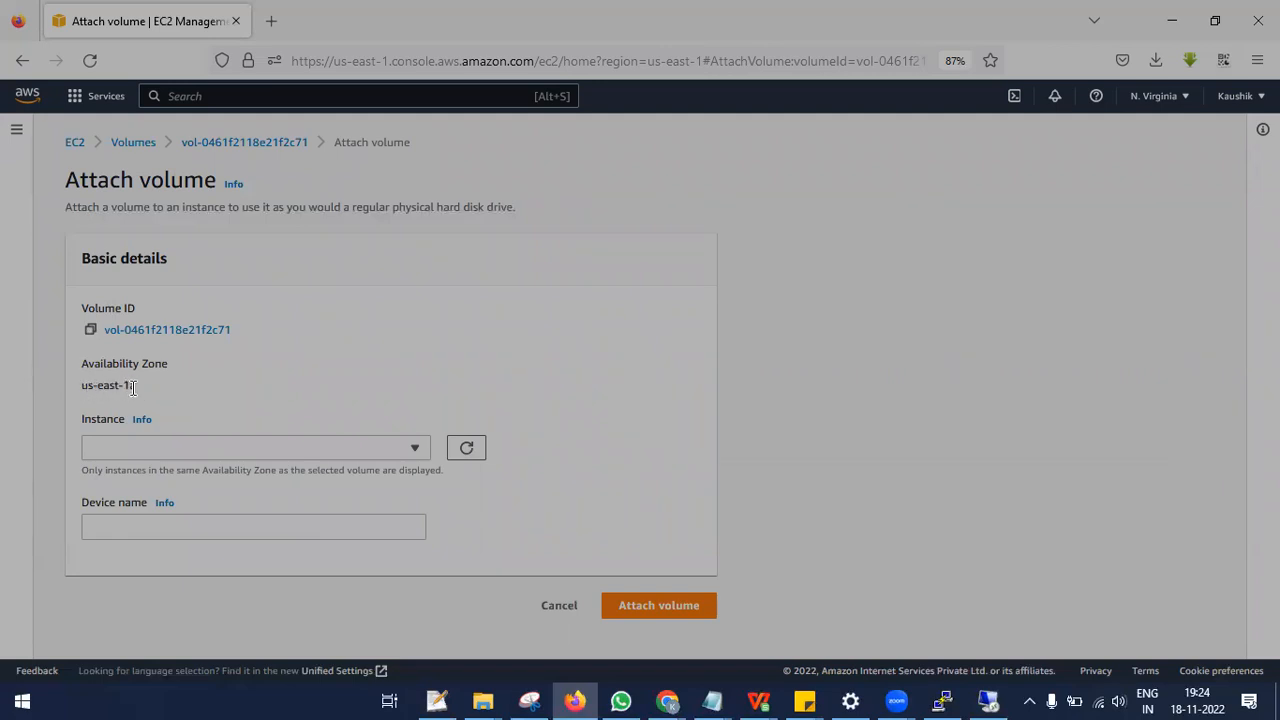
{"action": "left_click", "coordinate": [182, 438]}
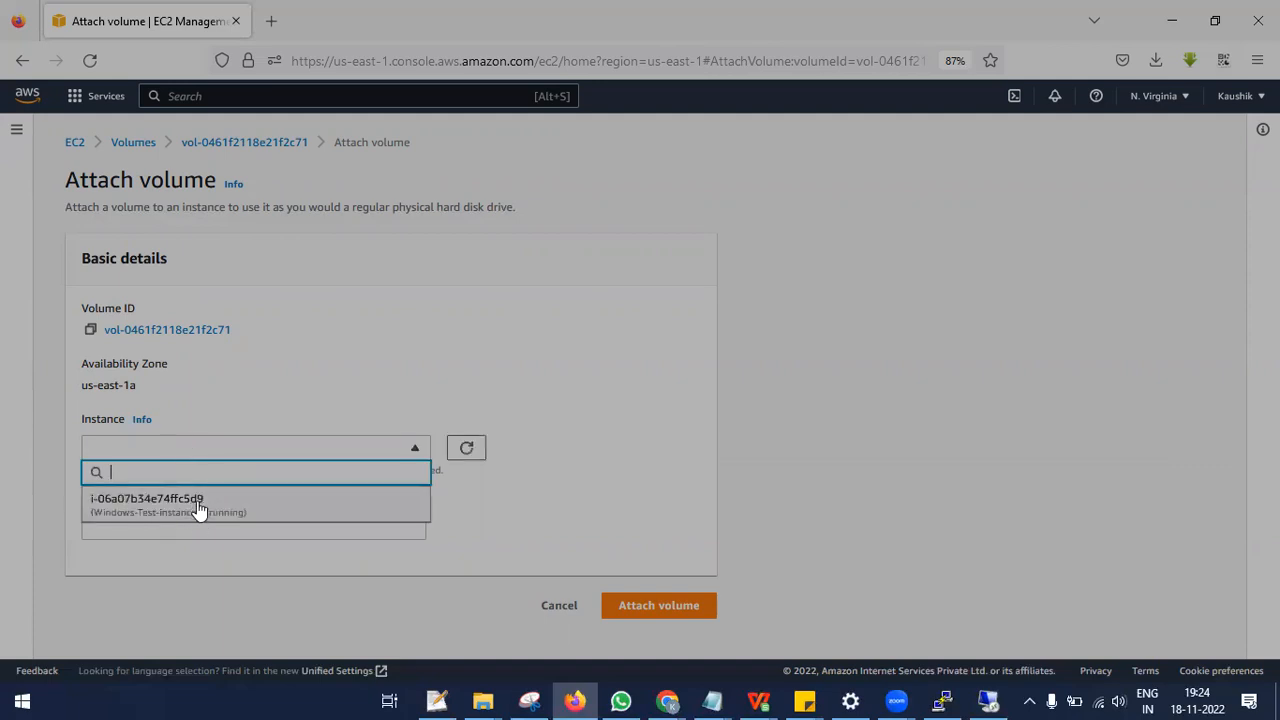
{"action": "left_click", "coordinate": [200, 510]}
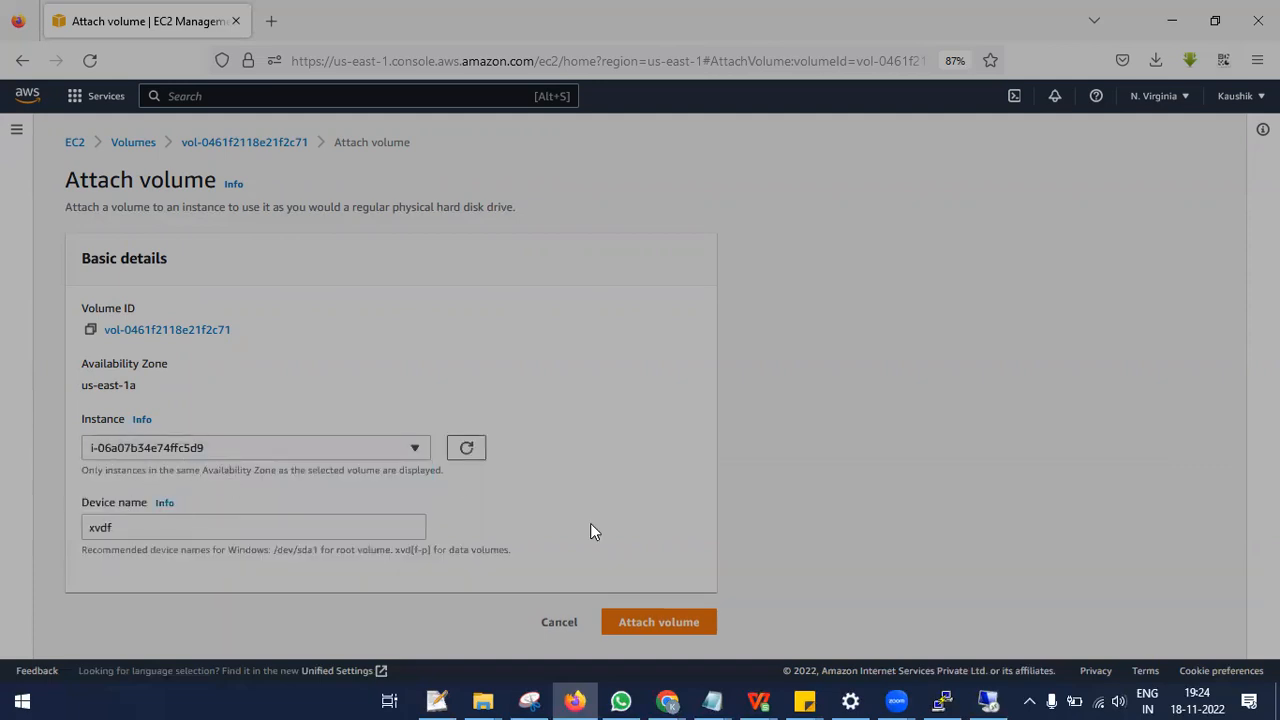
{"action": "left_click", "coordinate": [665, 621]}
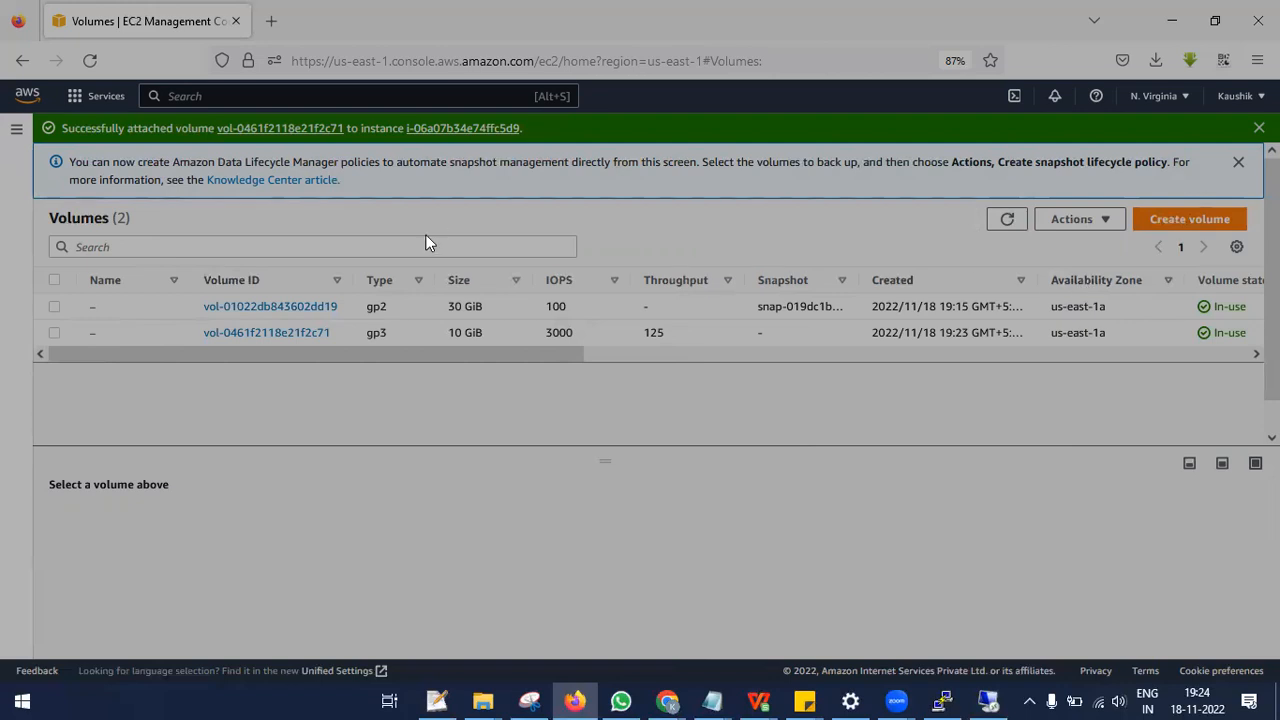
Step: Refresh the volumes list and check the new volume's state and attached instance
{"action": "left_click", "coordinate": [996, 220]}
{"action": "left_click_drag", "start_coordinate": [332, 355], "coordinate": [415, 410]}
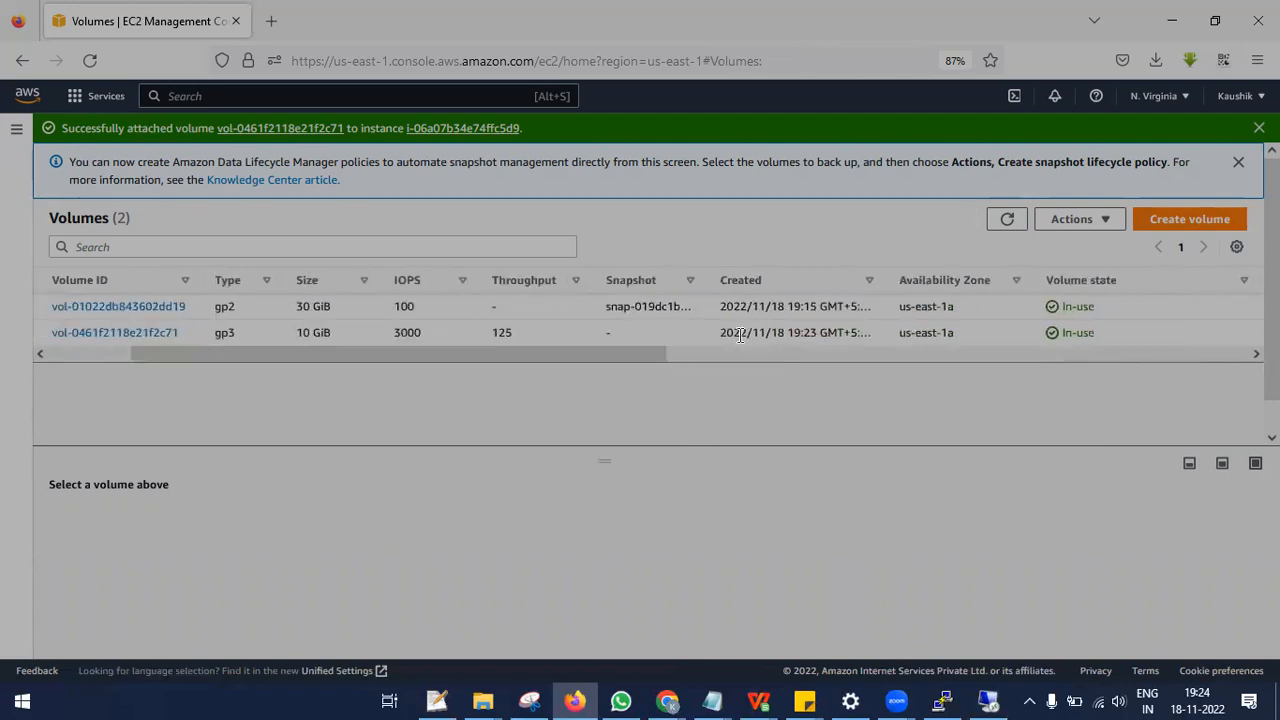
{"action": "left_click", "coordinate": [1006, 220]}
{"action": "left_click_drag", "start_coordinate": [611, 354], "coordinate": [828, 358]}
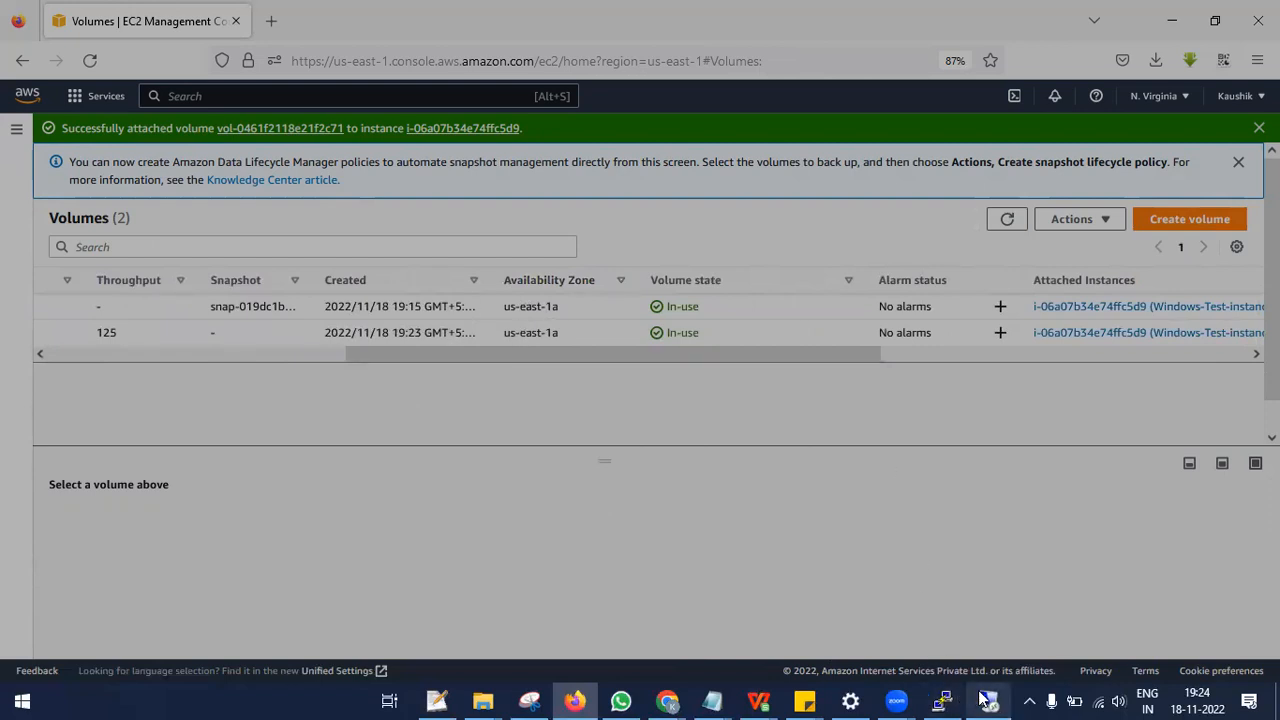
Step: Switch to the Remote Desktop session of the Windows server and refresh This PC to check its drives
{"action": "mouse_move", "coordinate": [987, 698]}
{"action": "left_click", "coordinate": [1005, 626]}
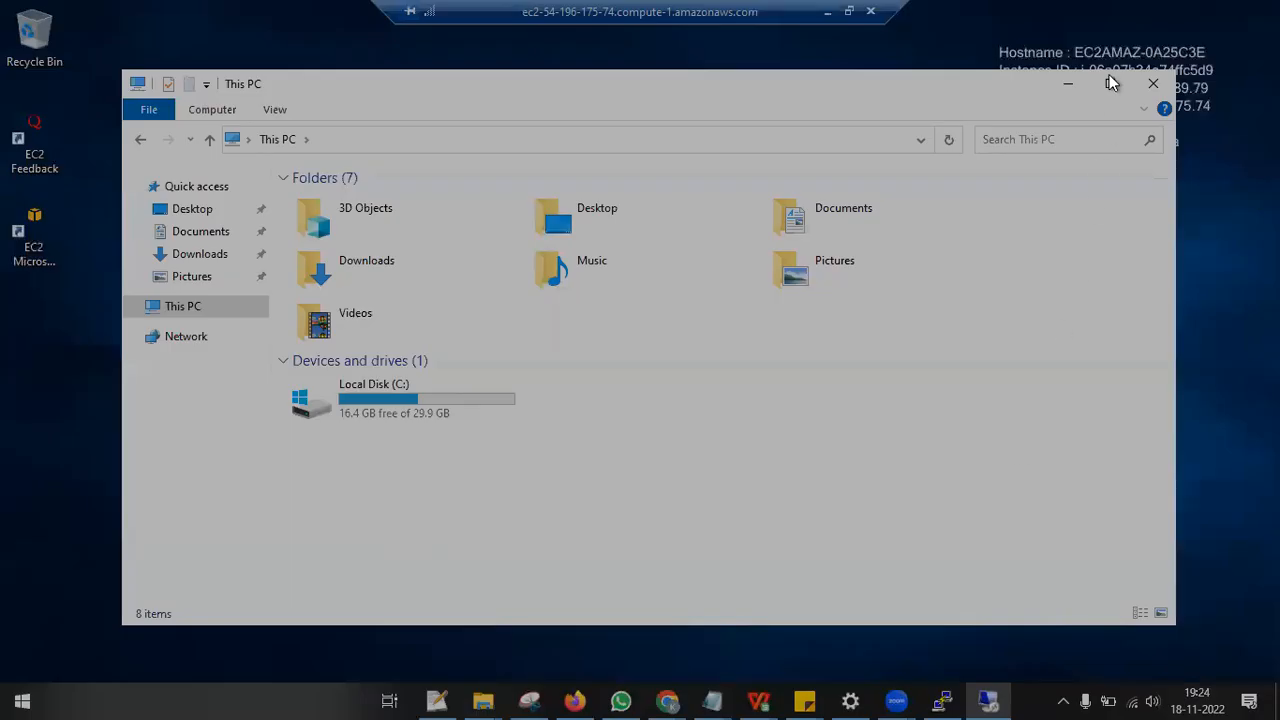
{"action": "right_click", "coordinate": [720, 420]}
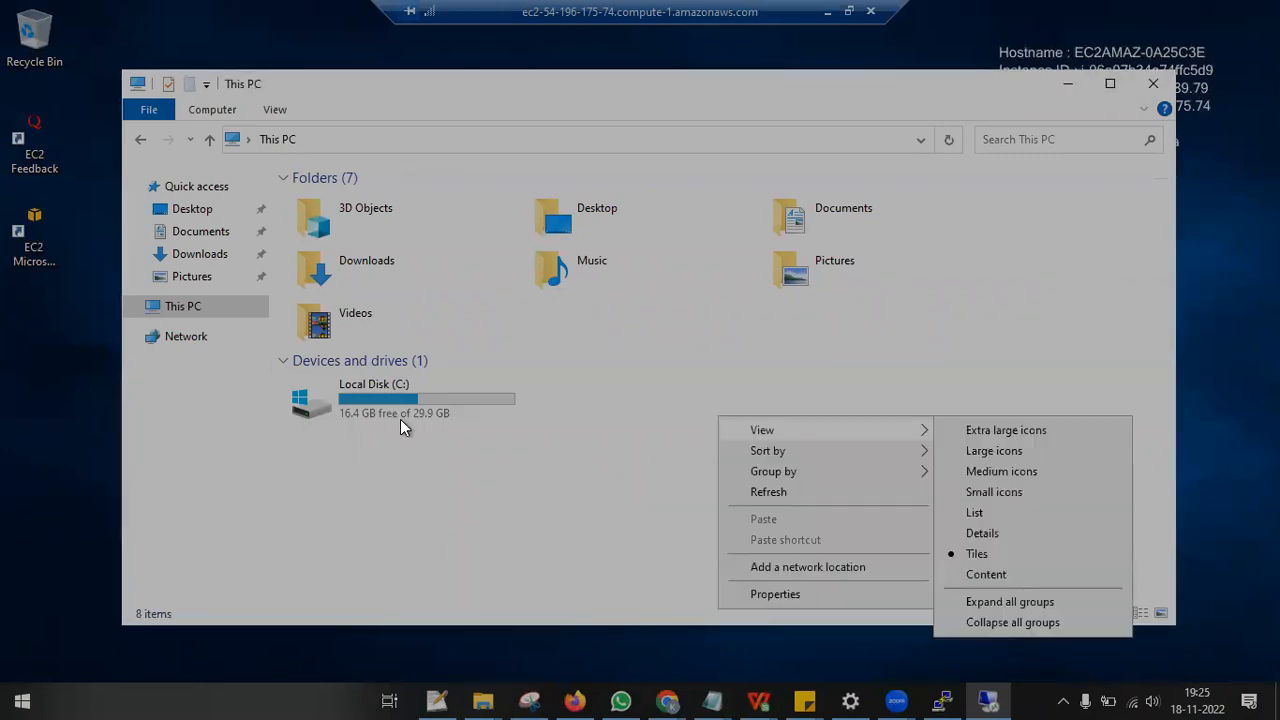
{"action": "left_click", "coordinate": [752, 494]}
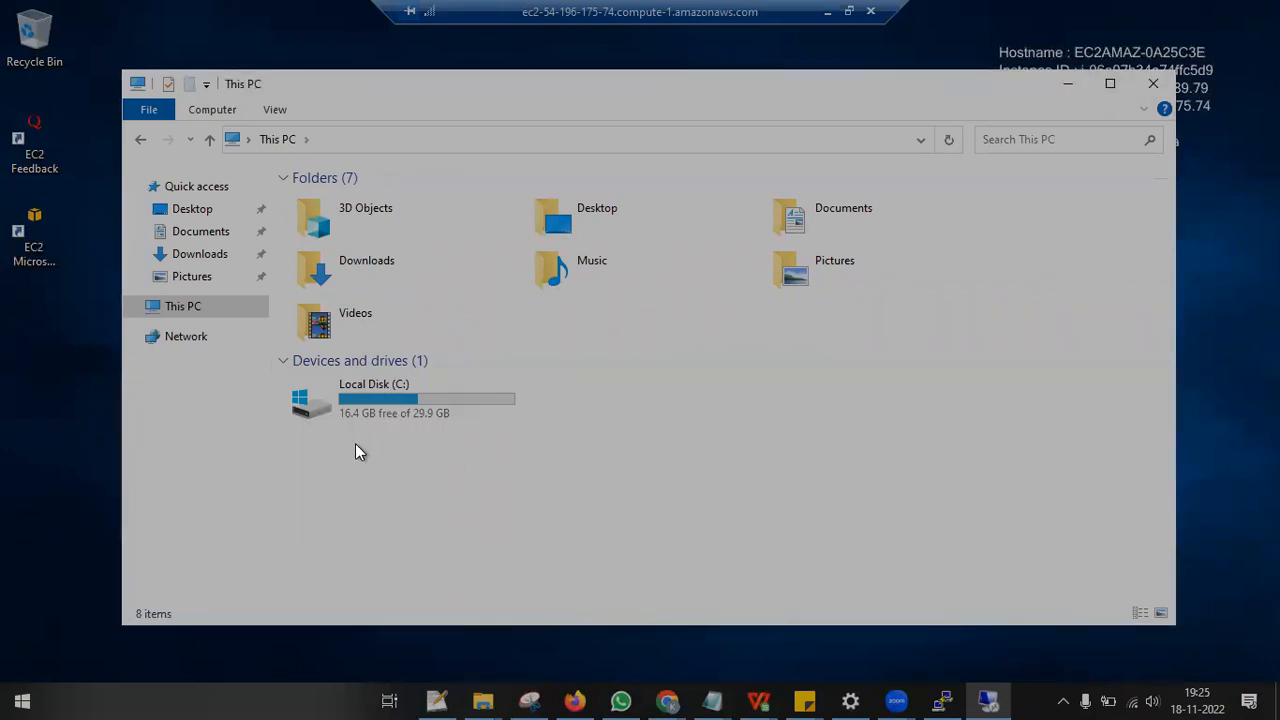
{"action": "right_click", "coordinate": [687, 421]}
{"action": "left_click", "coordinate": [720, 497]}
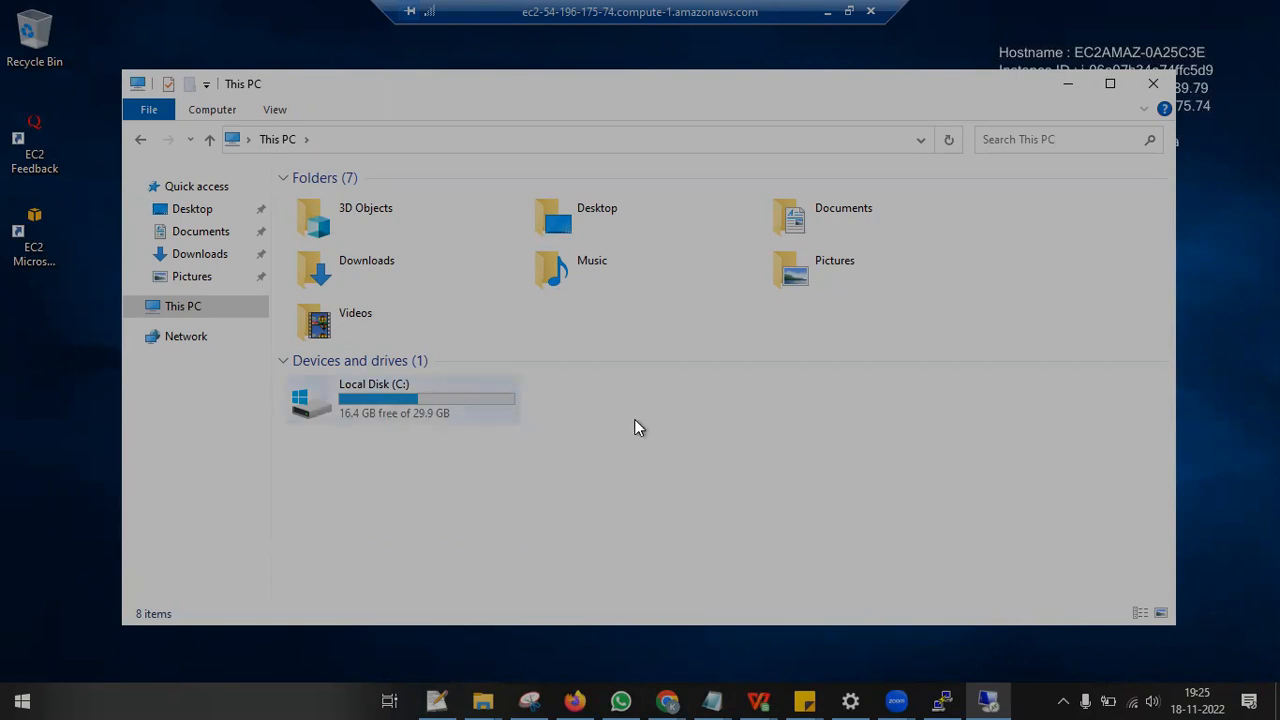
{"action": "left_click", "coordinate": [22, 700]}
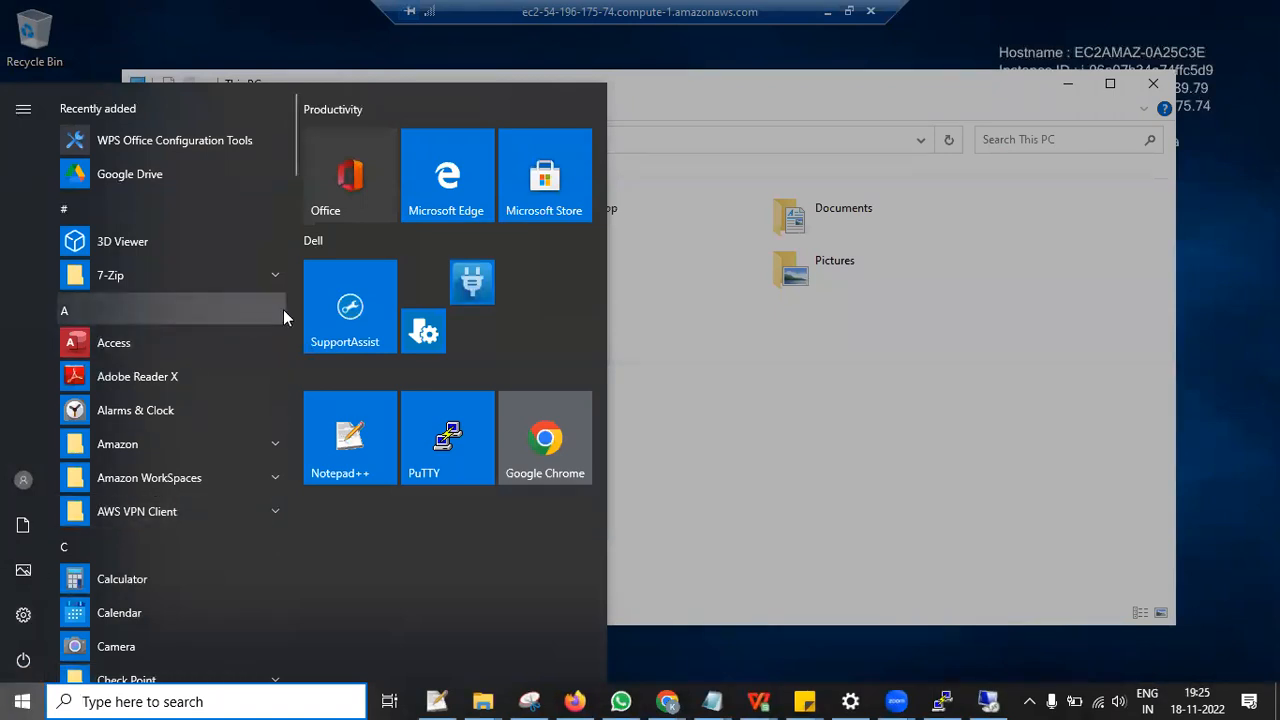
{"action": "left_click", "coordinate": [518, 461]}
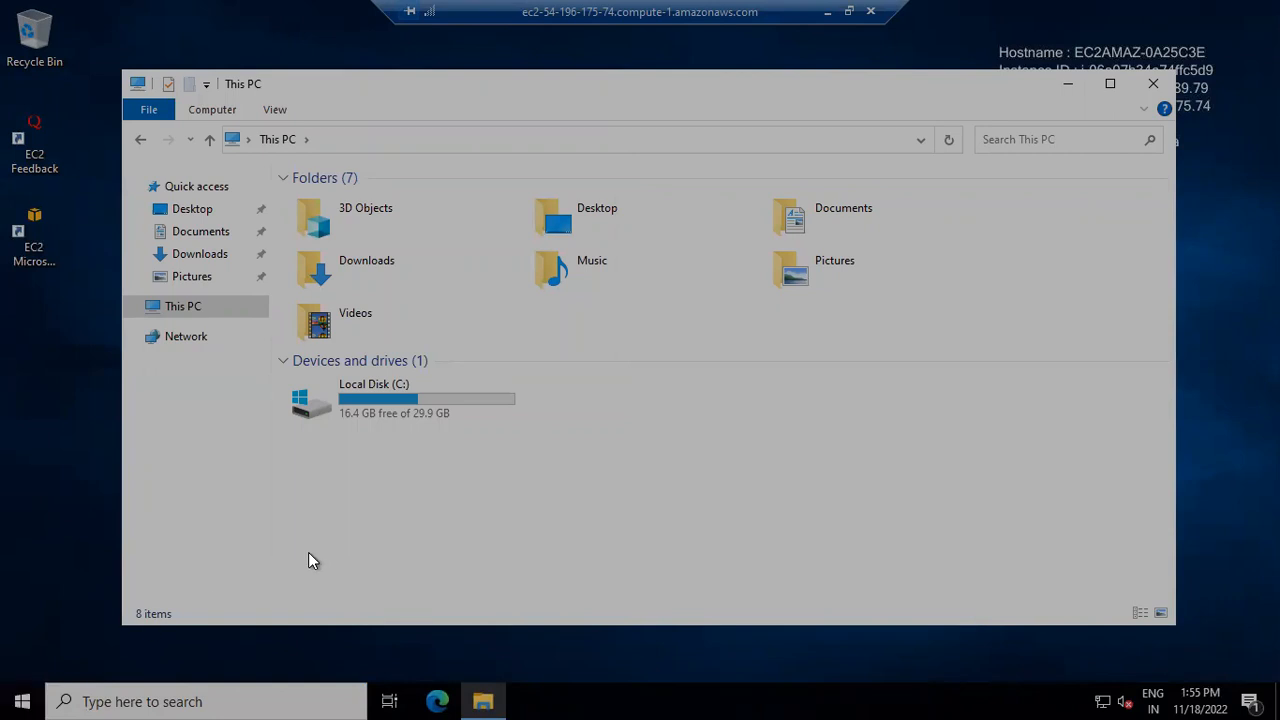
{"action": "key", "text": "super+x"}
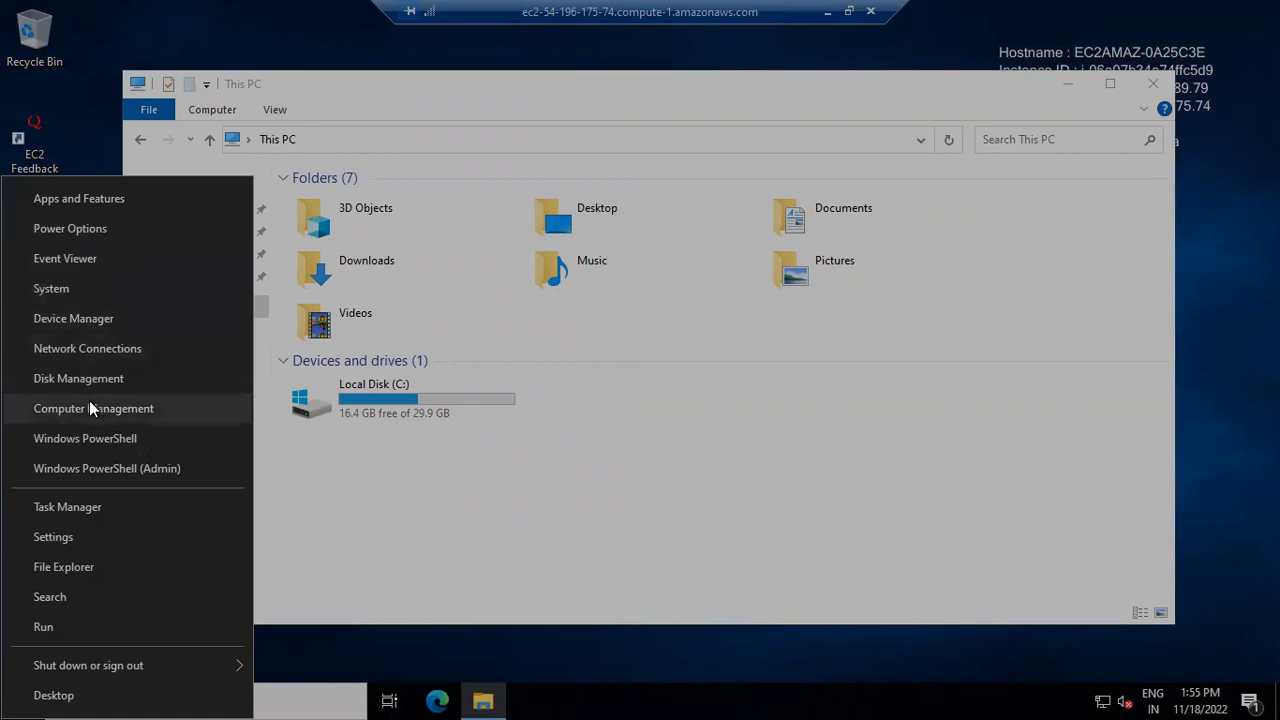
{"action": "left_click", "coordinate": [338, 524]}
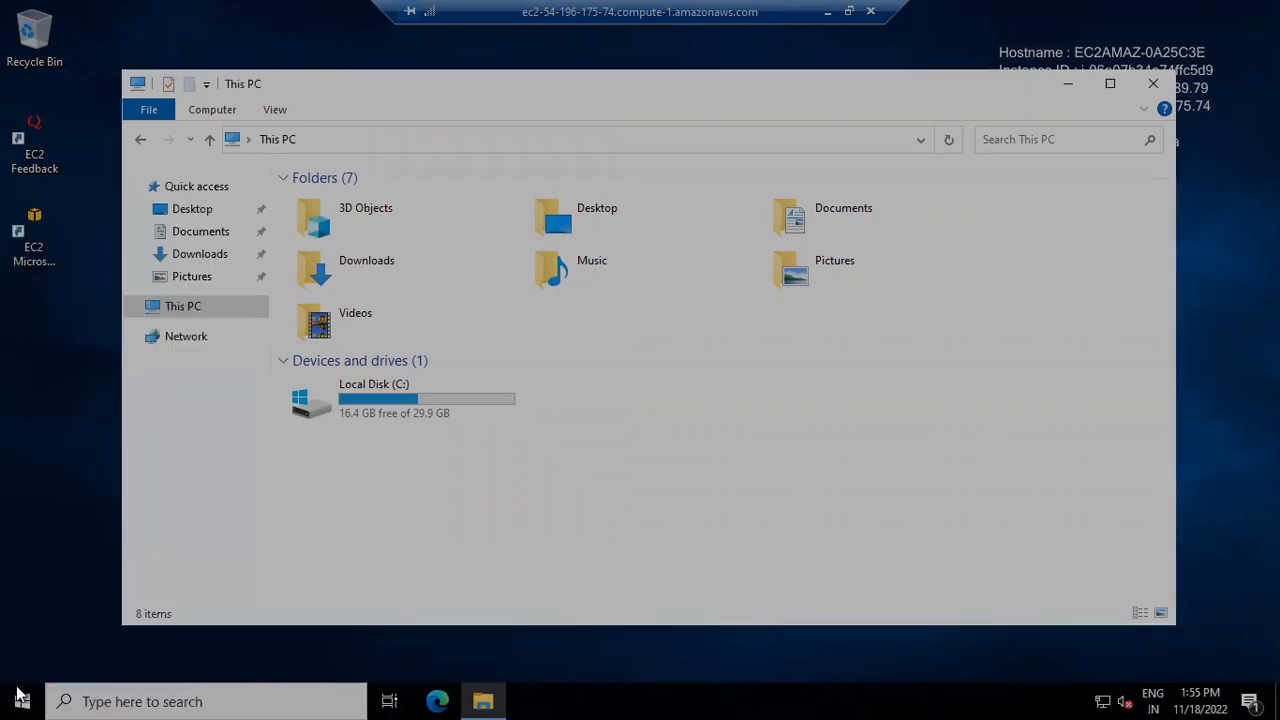
Step: Open Server Manager on the remote server and dismiss the Windows Admin Center message
{"action": "left_click", "coordinate": [17, 690]}
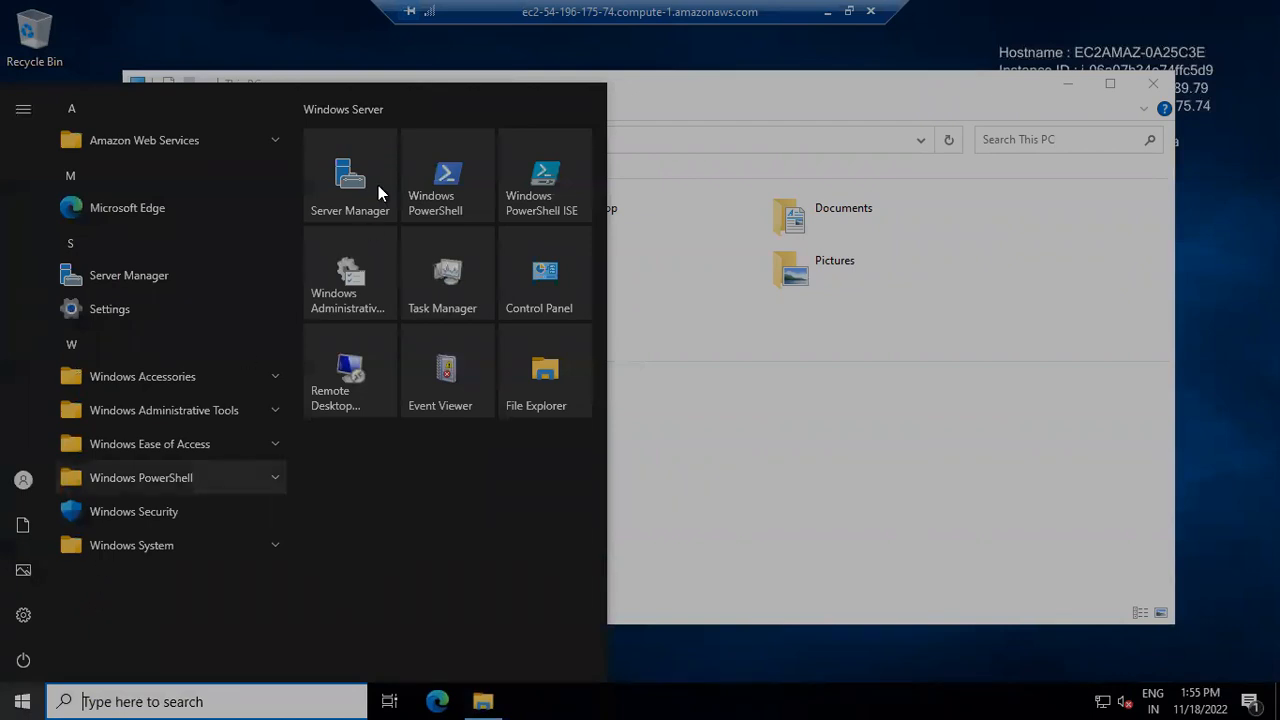
{"action": "left_click", "coordinate": [346, 200]}
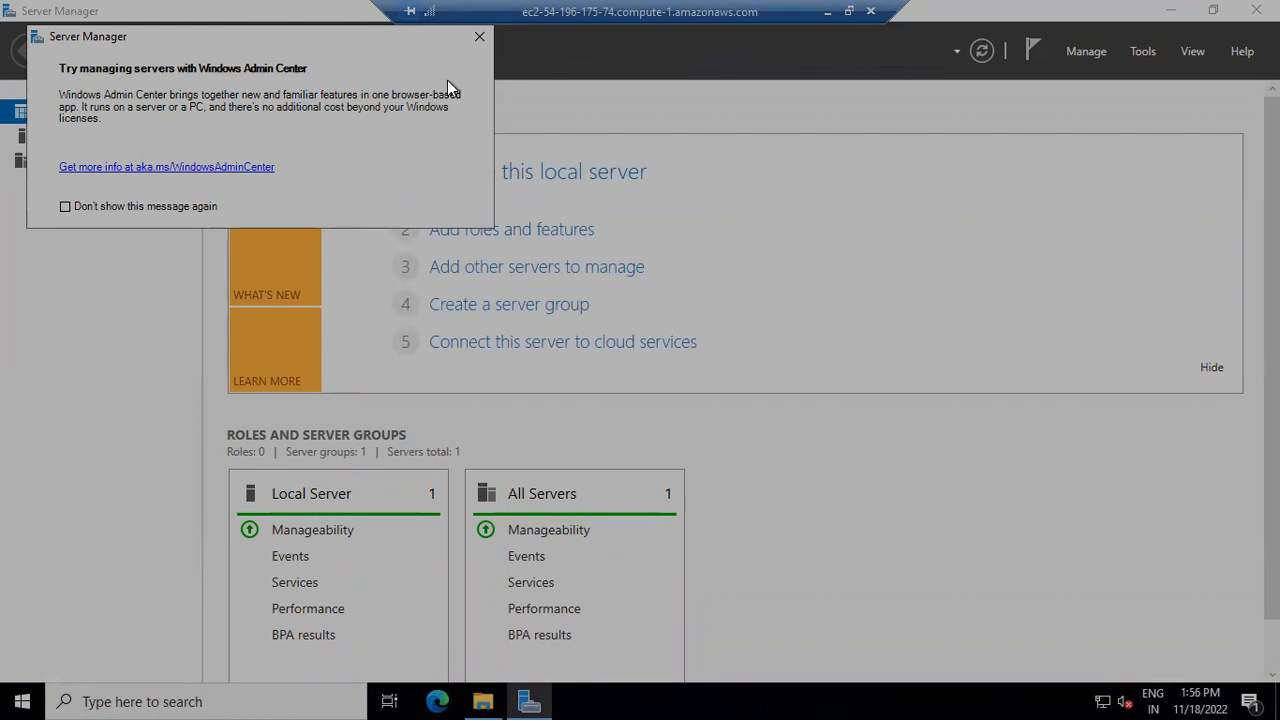
{"action": "left_click", "coordinate": [481, 38]}
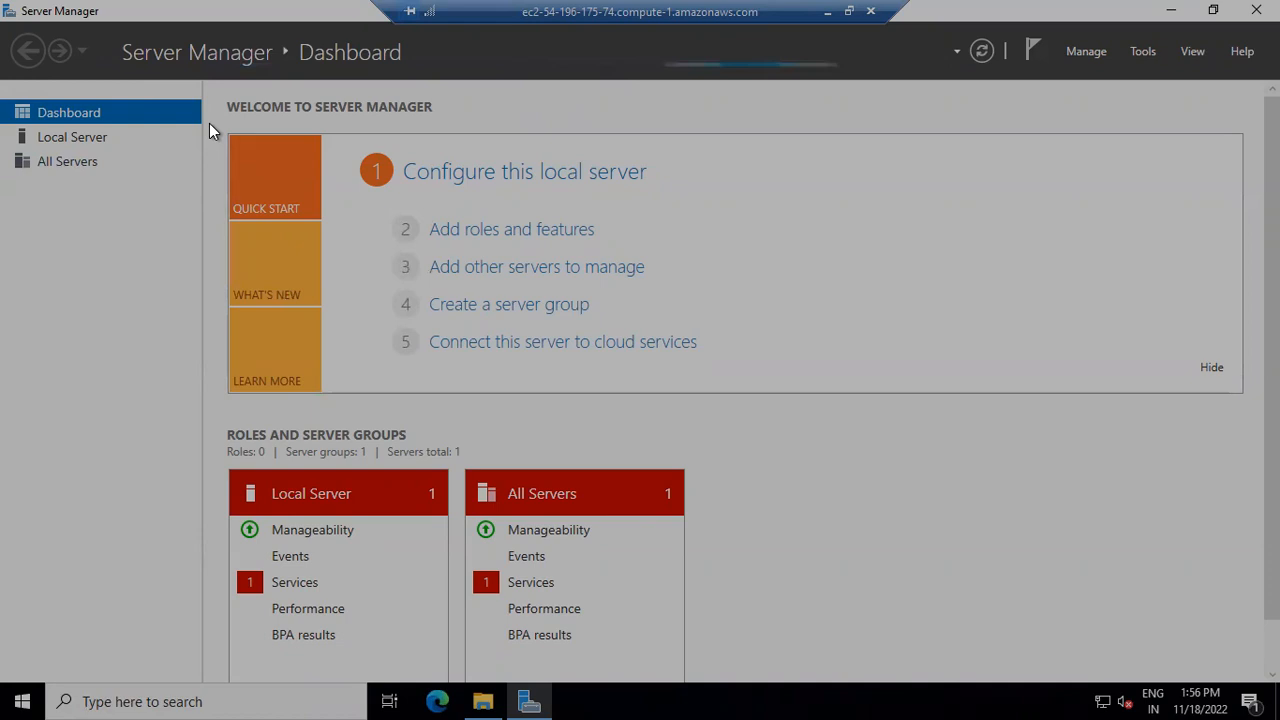
Step: Open the list of disks under File and Storage Services in Server Manager
{"action": "scroll", "coordinate": [1143, 466], "scroll_direction": "down", "scroll_amount": 1}
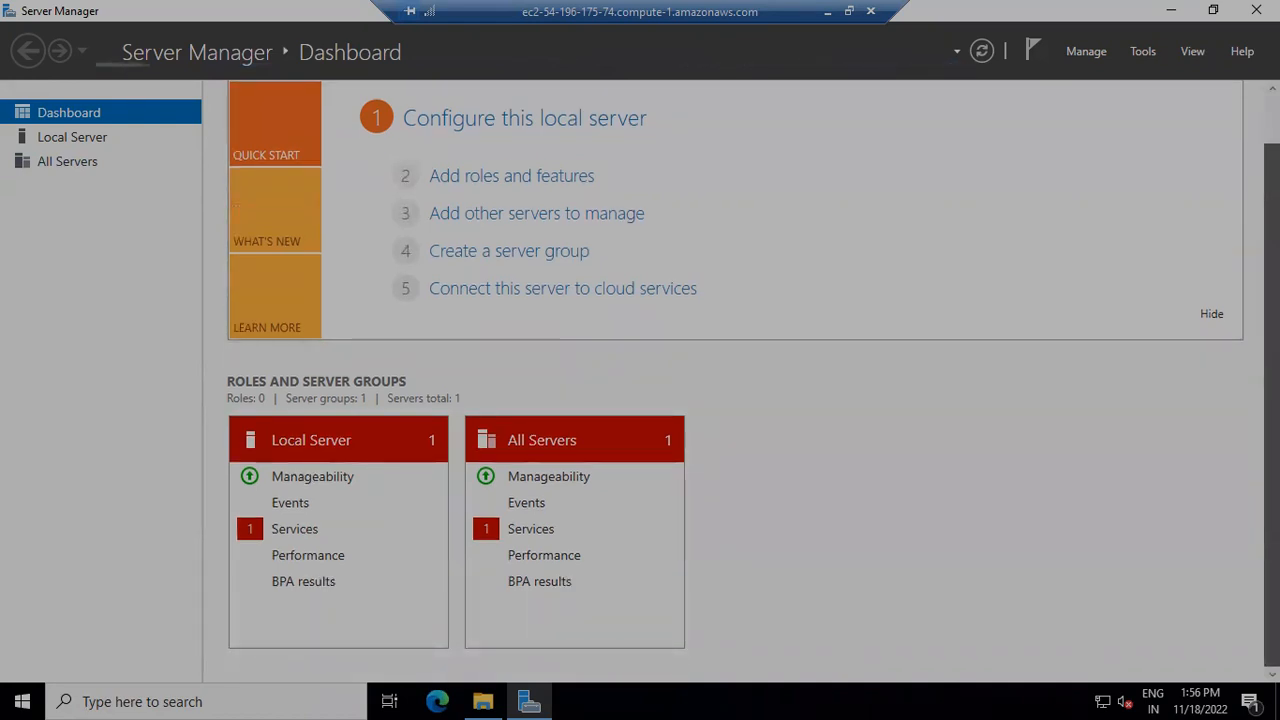
{"action": "scroll", "coordinate": [1214, 452], "scroll_direction": "up", "scroll_amount": 1}
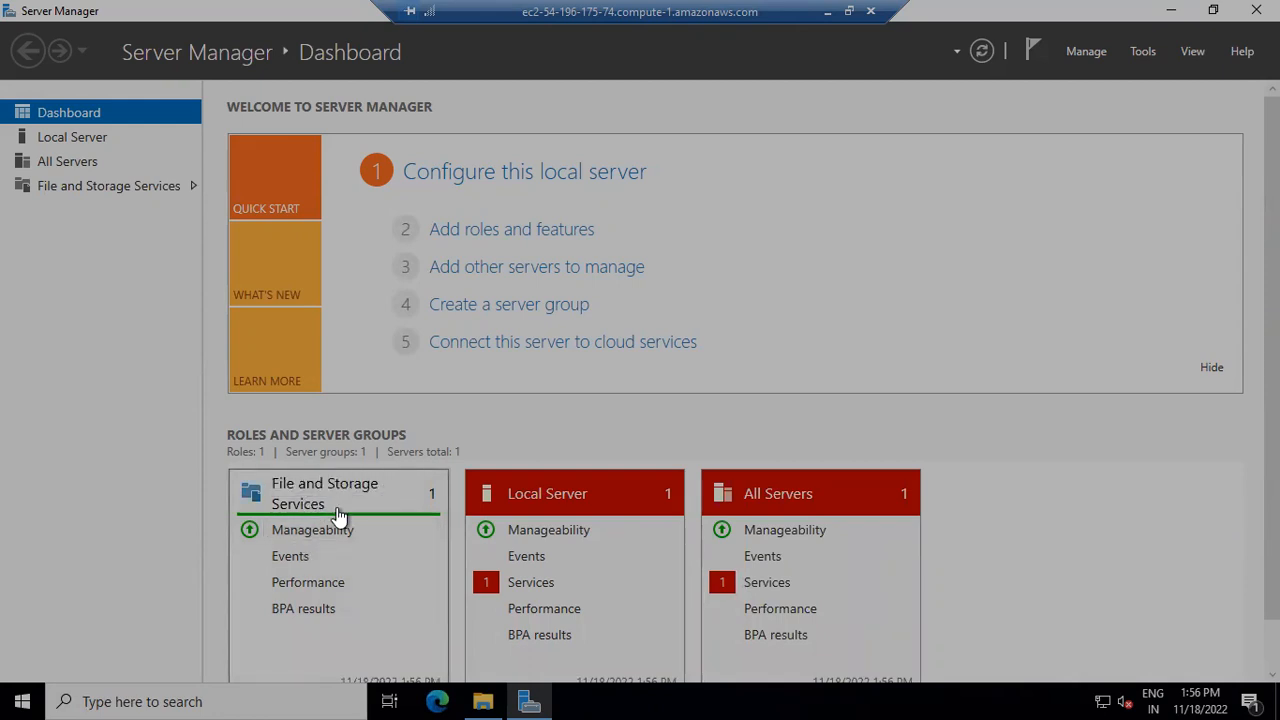
{"action": "left_click", "coordinate": [333, 495]}
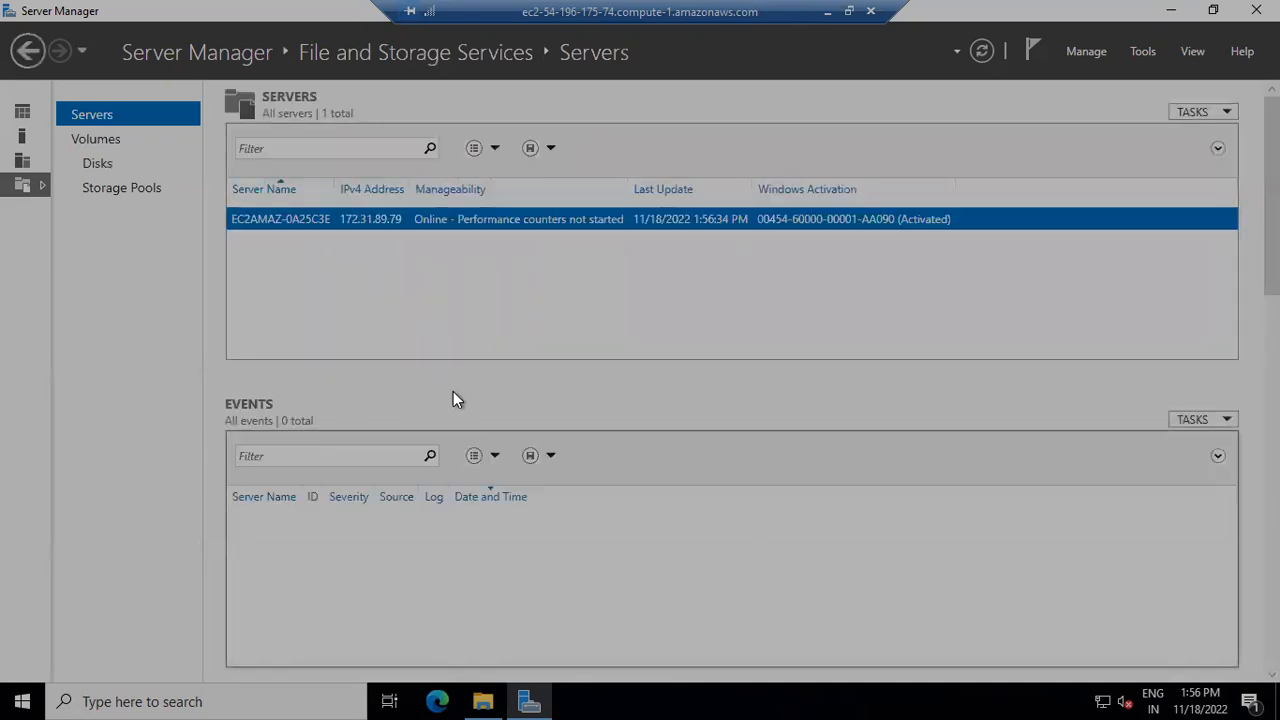
{"action": "scroll", "coordinate": [453, 391], "scroll_direction": "down", "scroll_amount": 2}
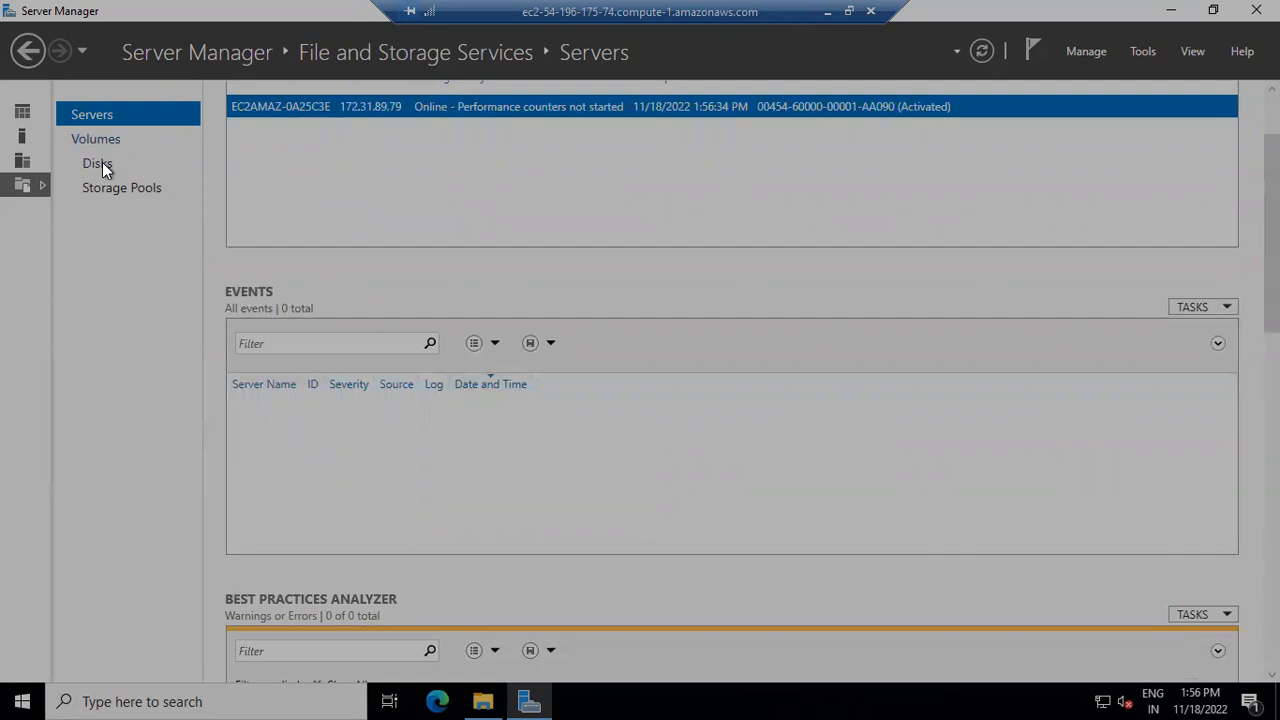
{"action": "left_click", "coordinate": [102, 163]}
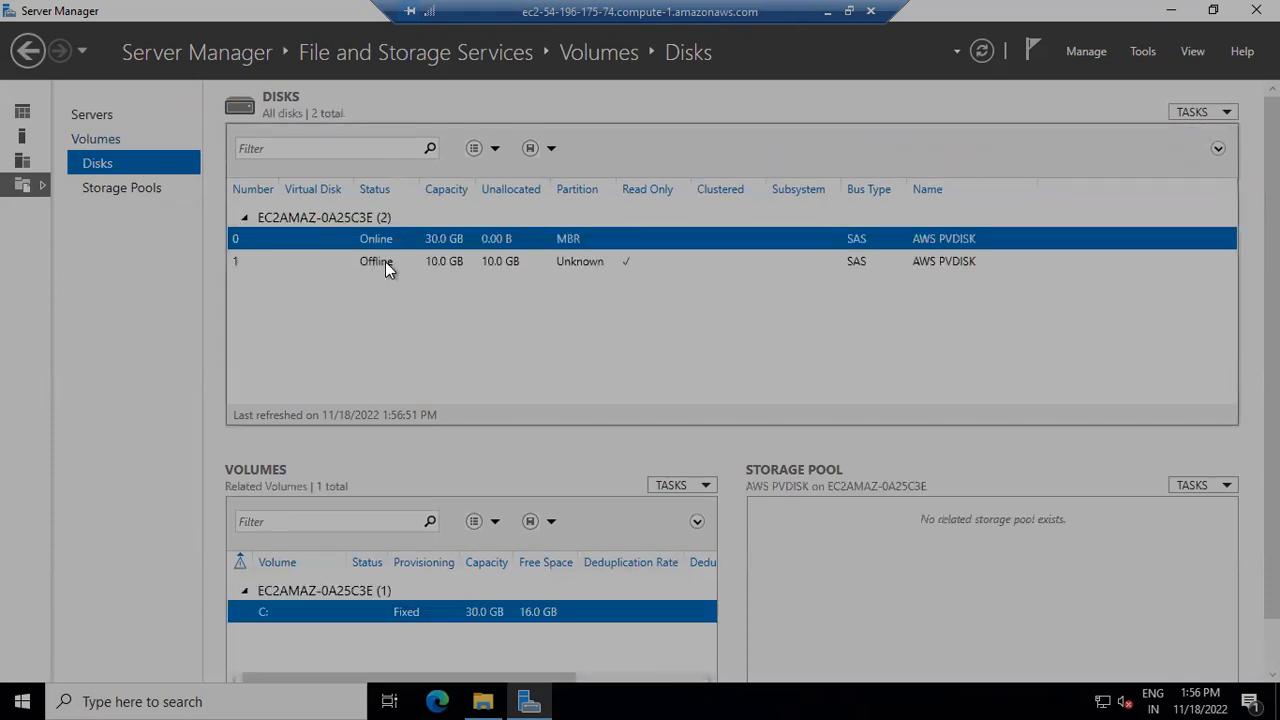
Step: Bring the offline 10 GB disk online and accept the data loss warning
{"action": "left_click", "coordinate": [441, 263]}
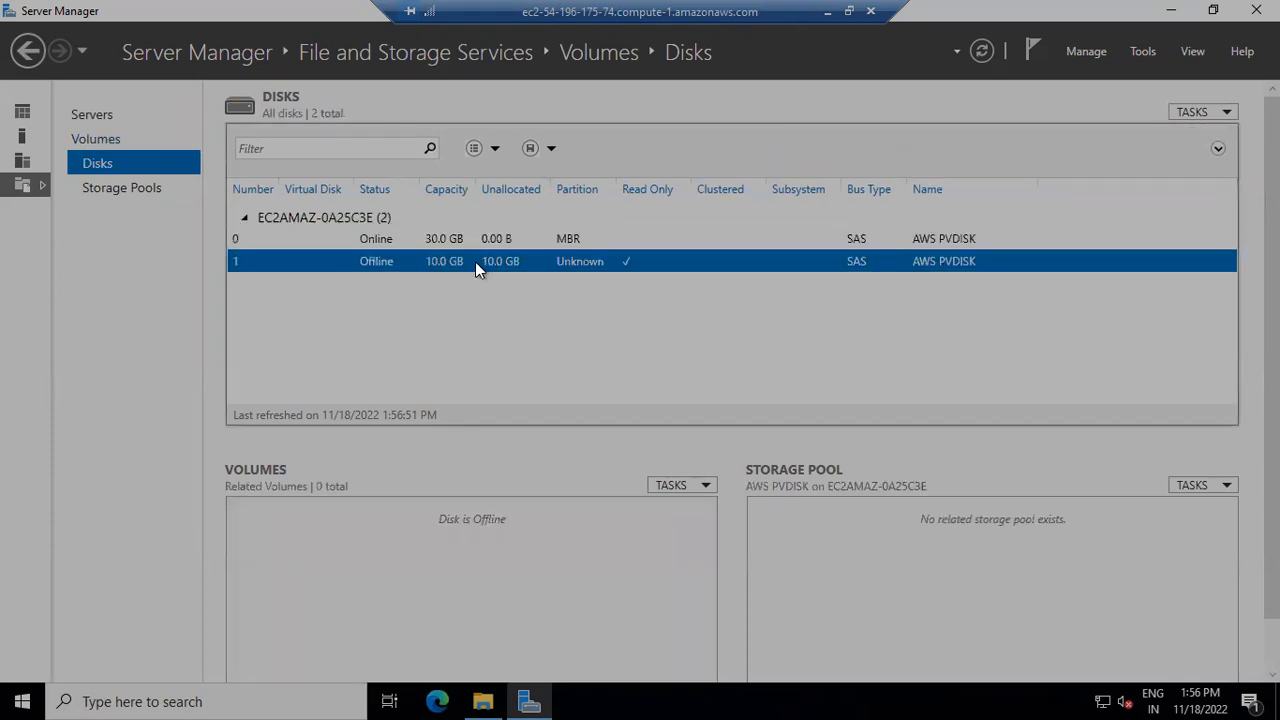
{"action": "right_click", "coordinate": [381, 268]}
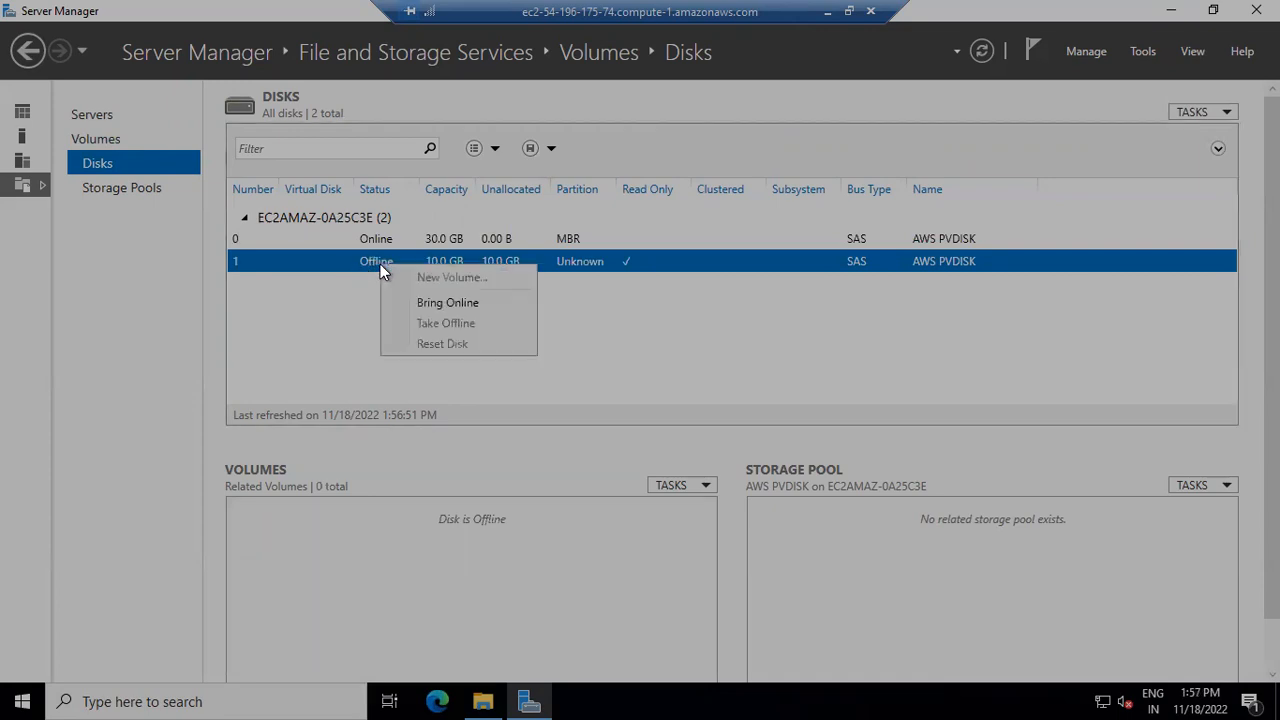
{"action": "left_click", "coordinate": [423, 300]}
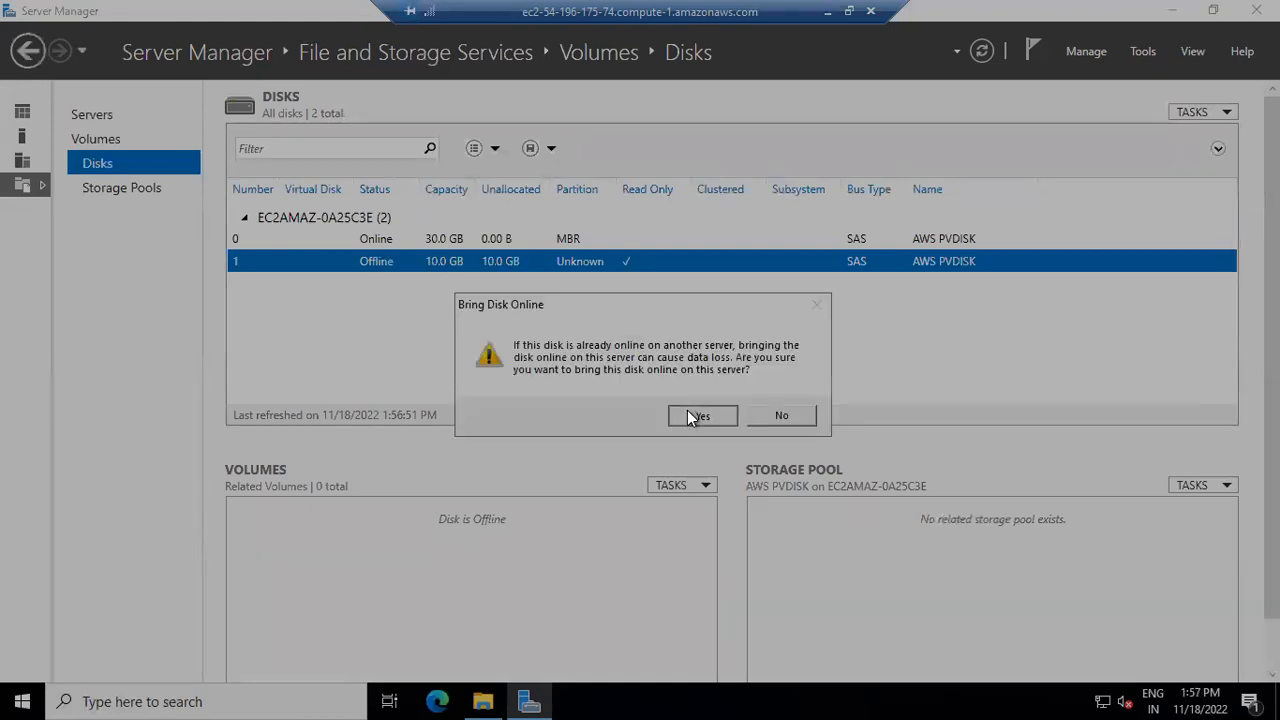
{"action": "left_click", "coordinate": [687, 411]}
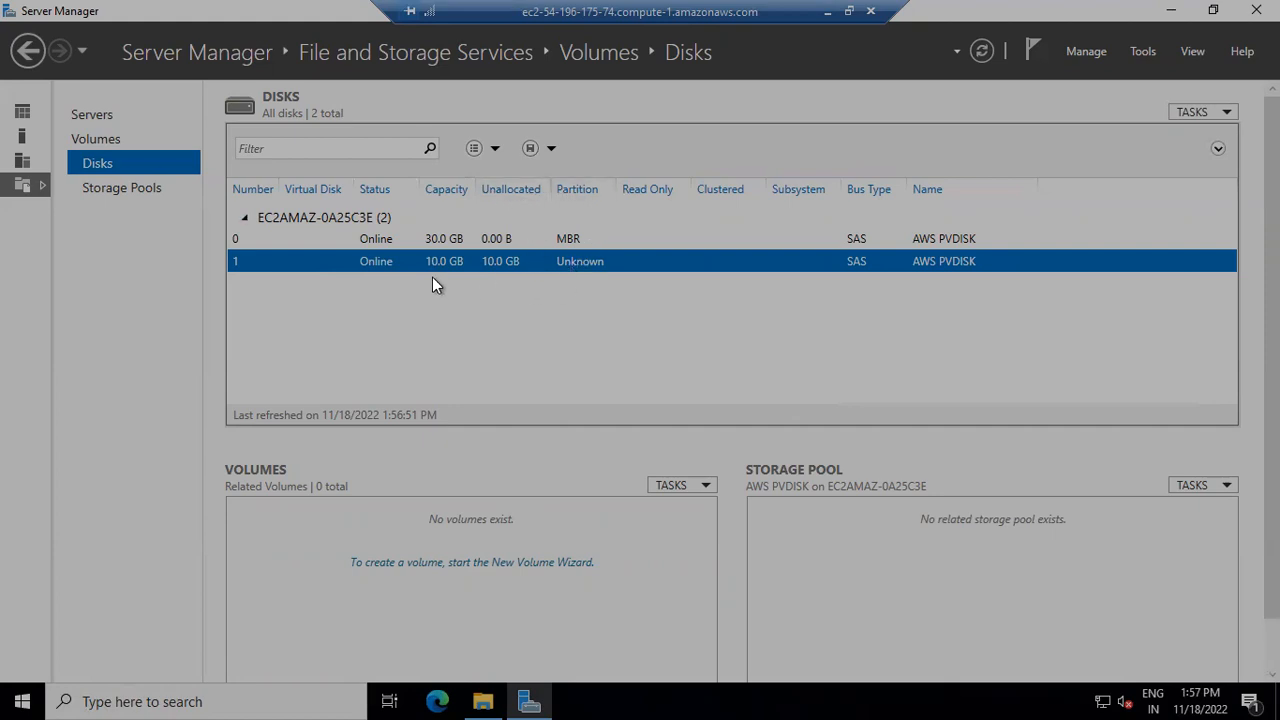
Step: Start a new volume on the 10 GB Disk 1 and accept the full volume size of 9.97 GB
{"action": "right_click", "coordinate": [385, 260]}
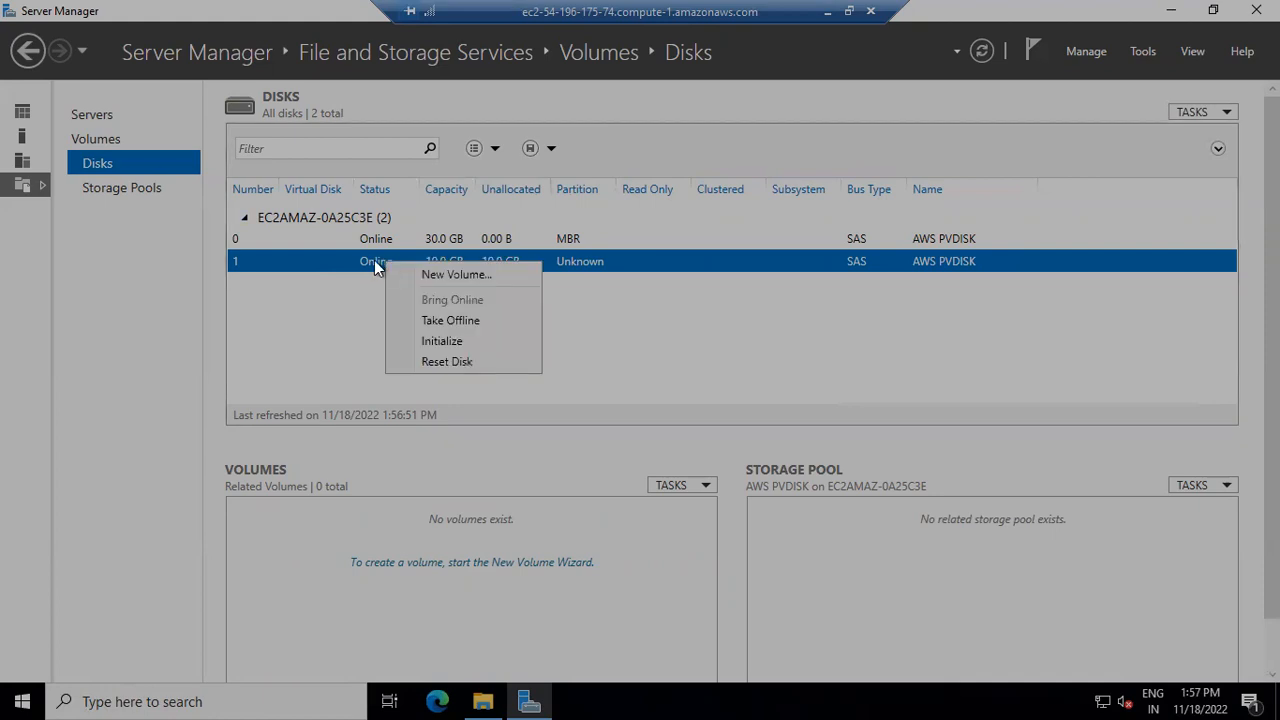
{"action": "left_click", "coordinate": [440, 277]}
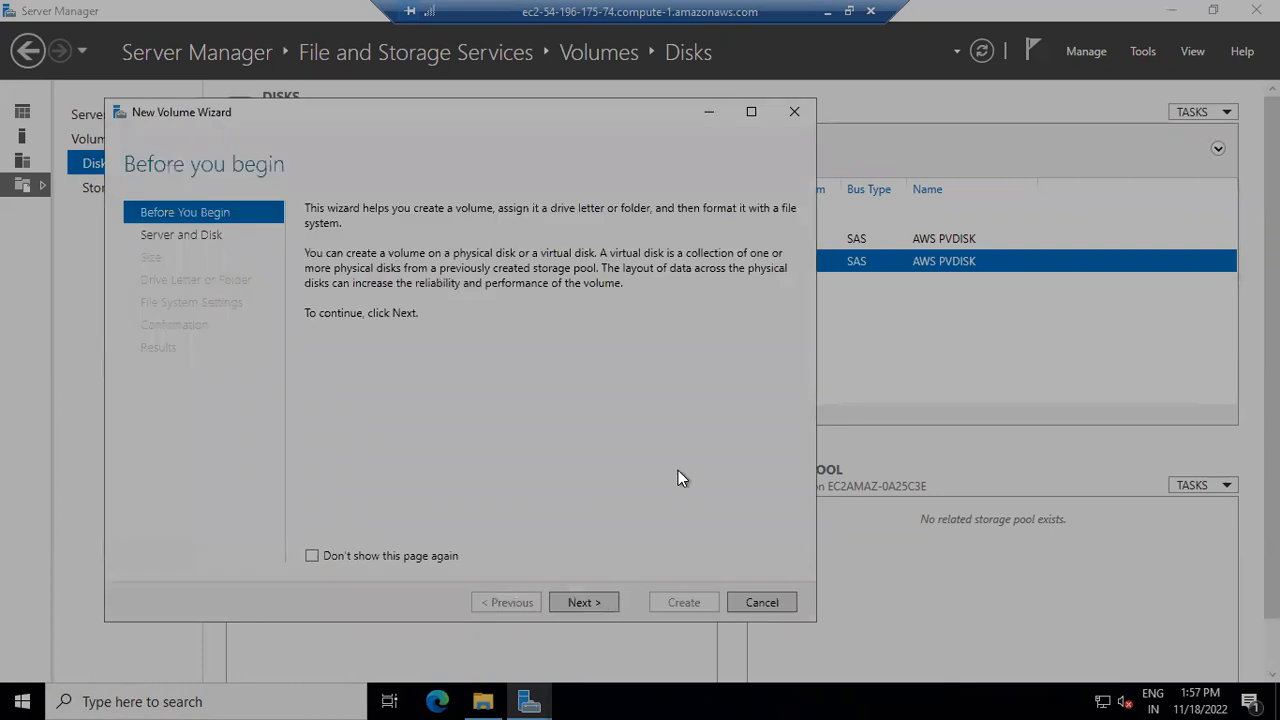
{"action": "left_click", "coordinate": [583, 602]}
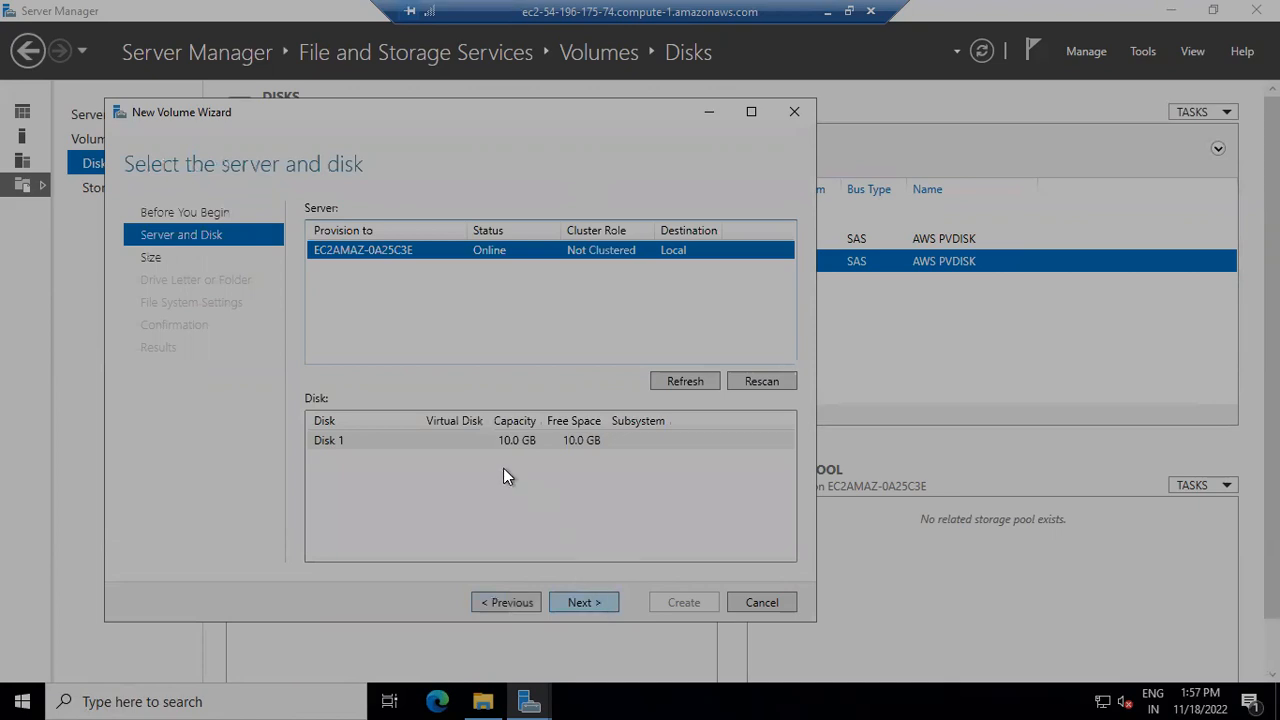
{"action": "left_click", "coordinate": [481, 441]}
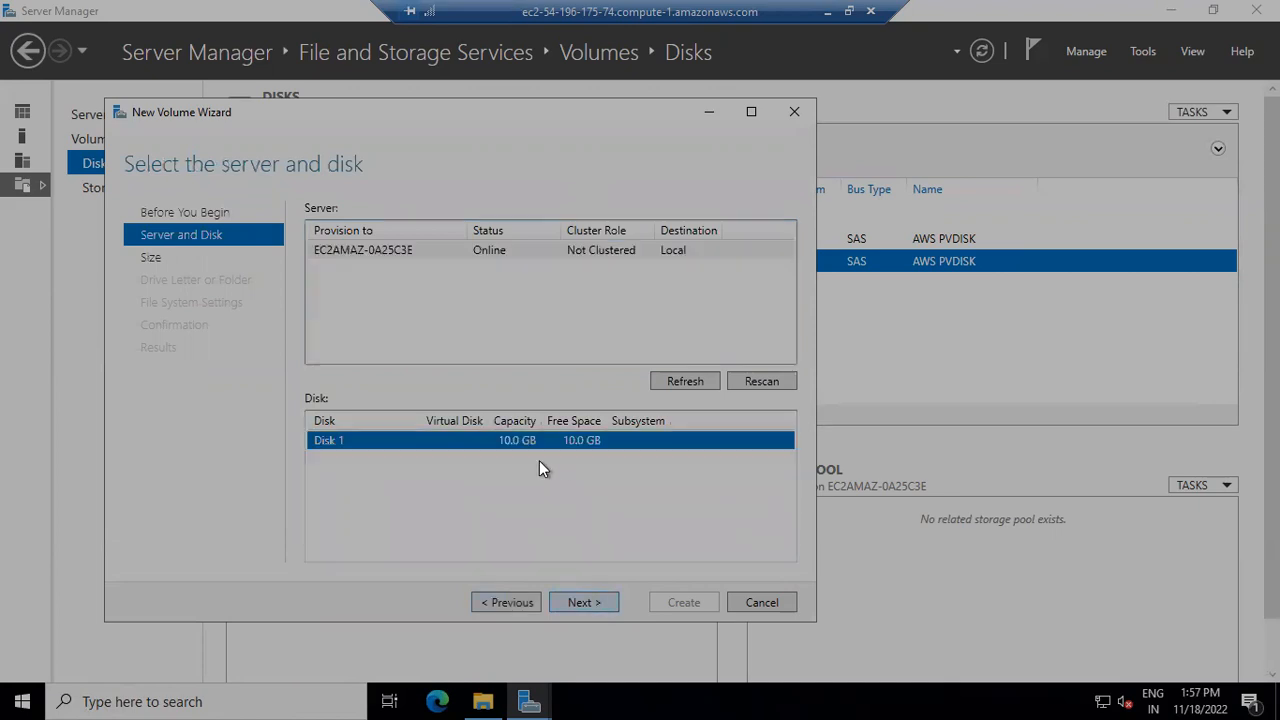
{"action": "left_click", "coordinate": [588, 601]}
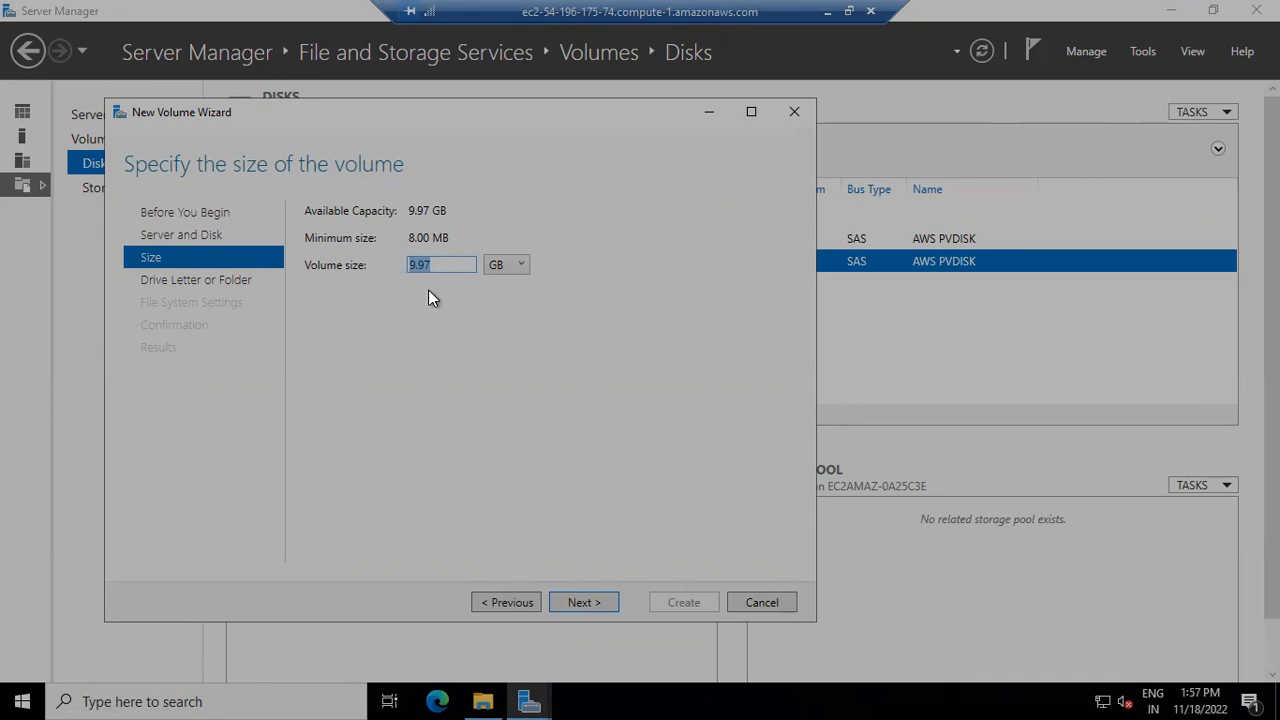
{"action": "left_click", "coordinate": [584, 604]}
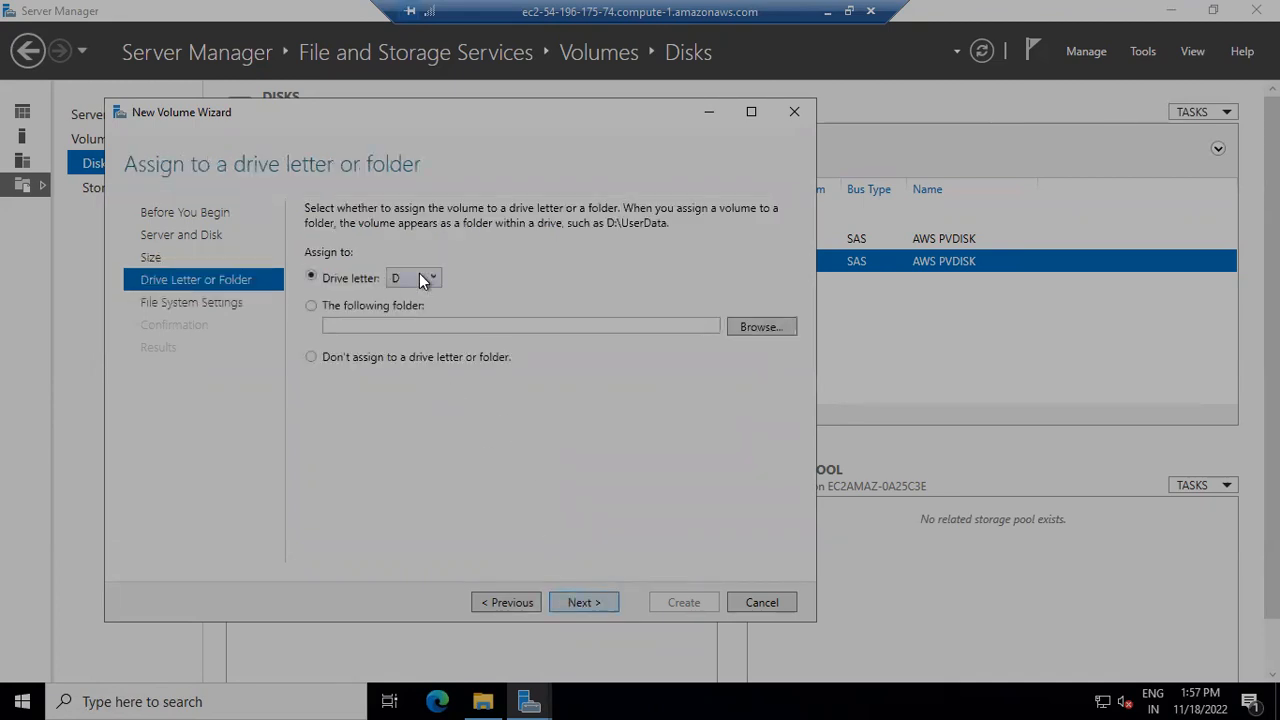
Step: Create the volume with drive letter D, the NTFS file system, the default allocation unit size and the label New Volume
{"action": "left_click", "coordinate": [420, 278]}
{"action": "left_click_drag", "start_coordinate": [438, 337], "coordinate": [440, 497]}
{"action": "left_click_drag", "start_coordinate": [436, 337], "coordinate": [436, 292]}
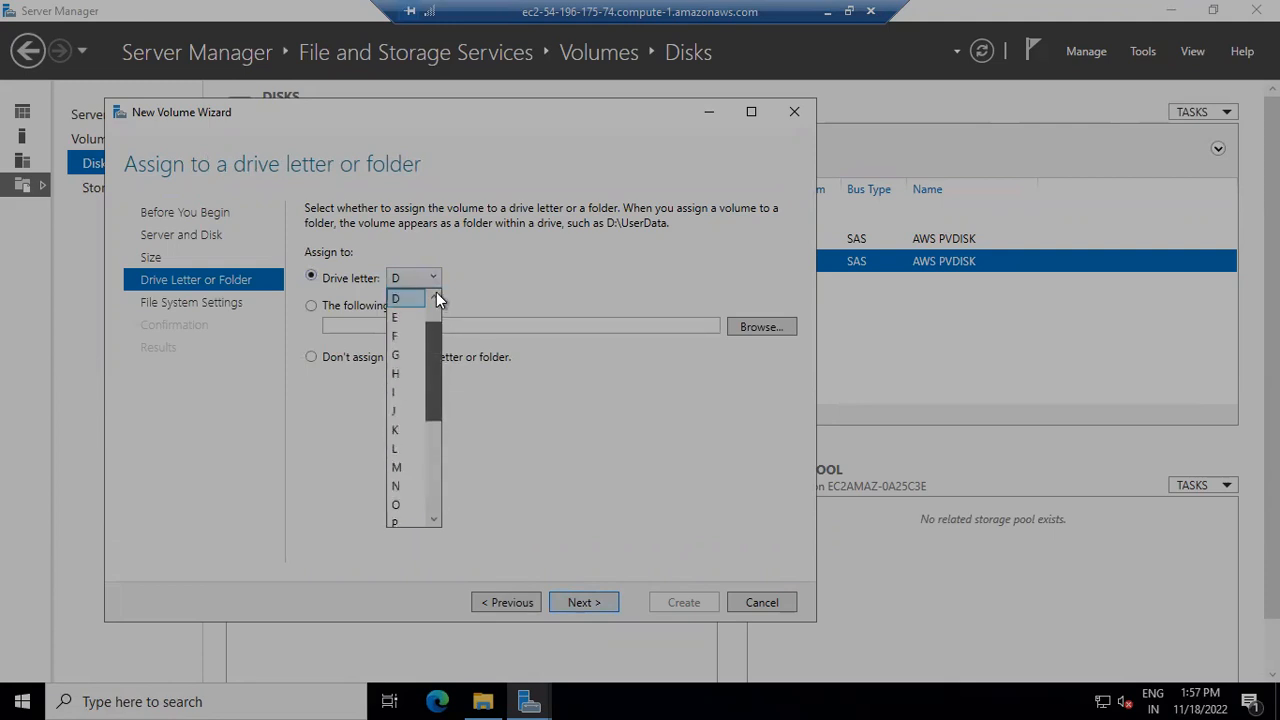
{"action": "left_click", "coordinate": [553, 247]}
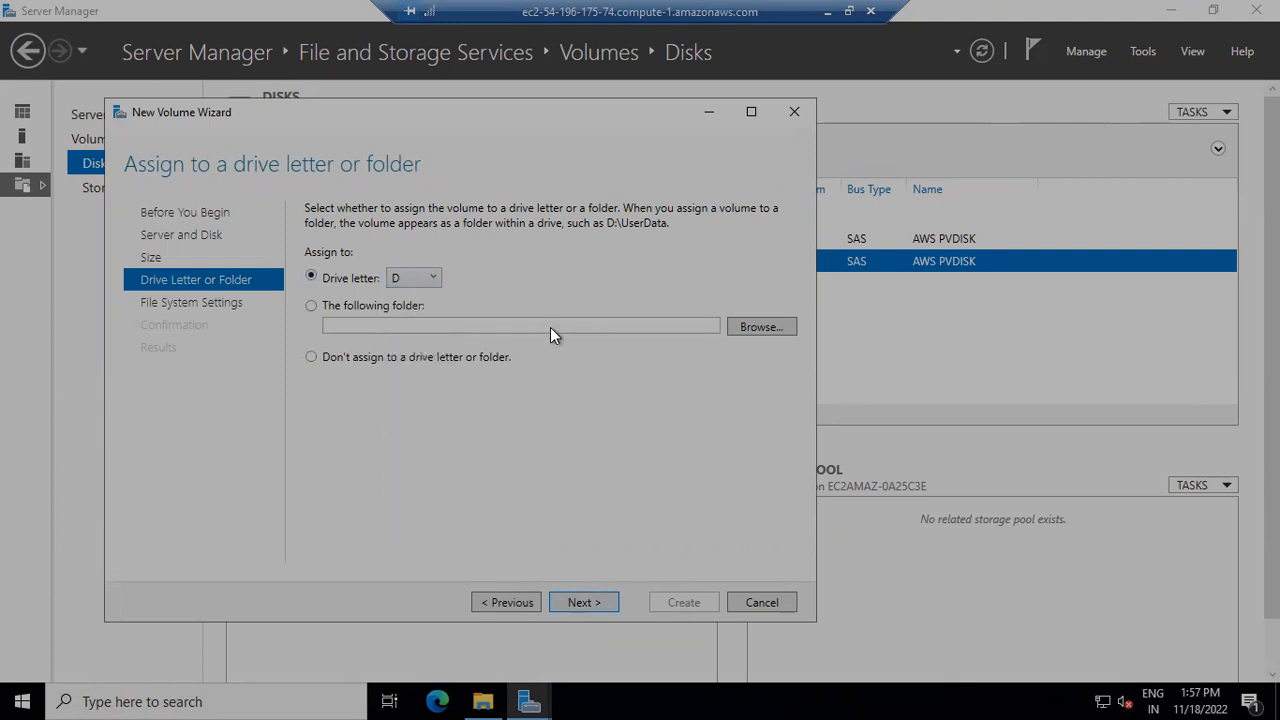
{"action": "left_click", "coordinate": [584, 603]}
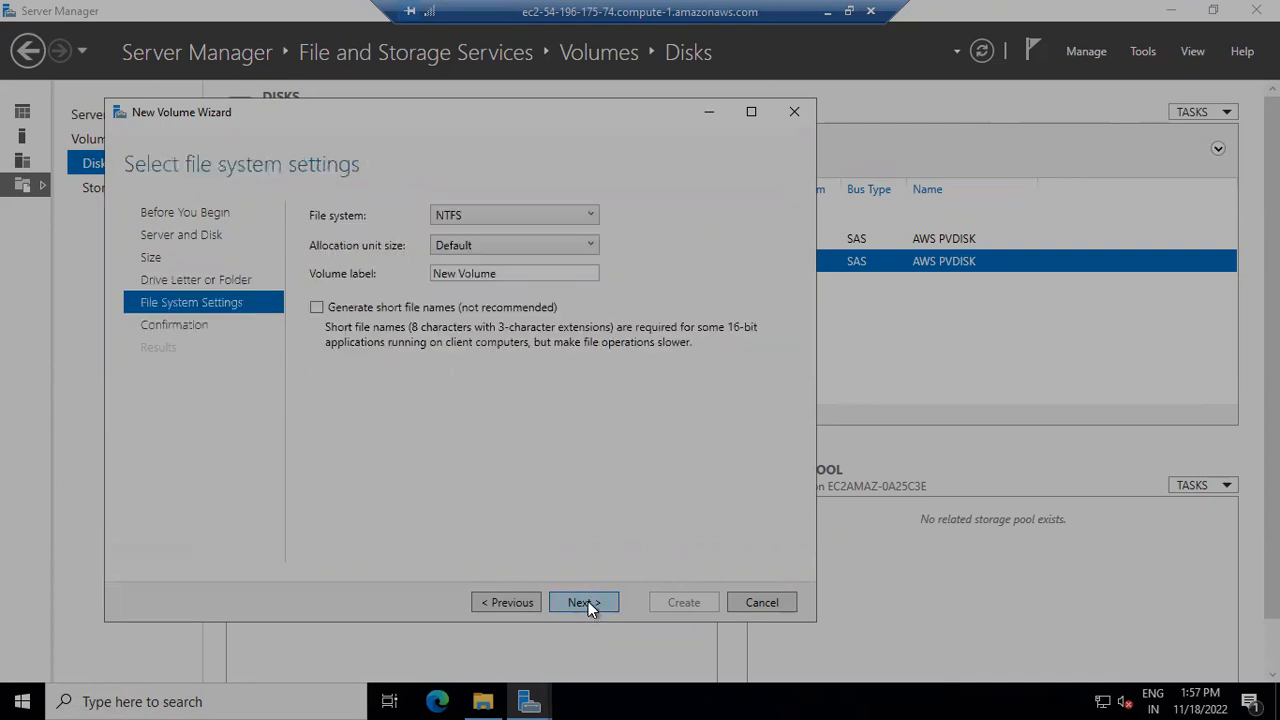
{"action": "left_click", "coordinate": [588, 603]}
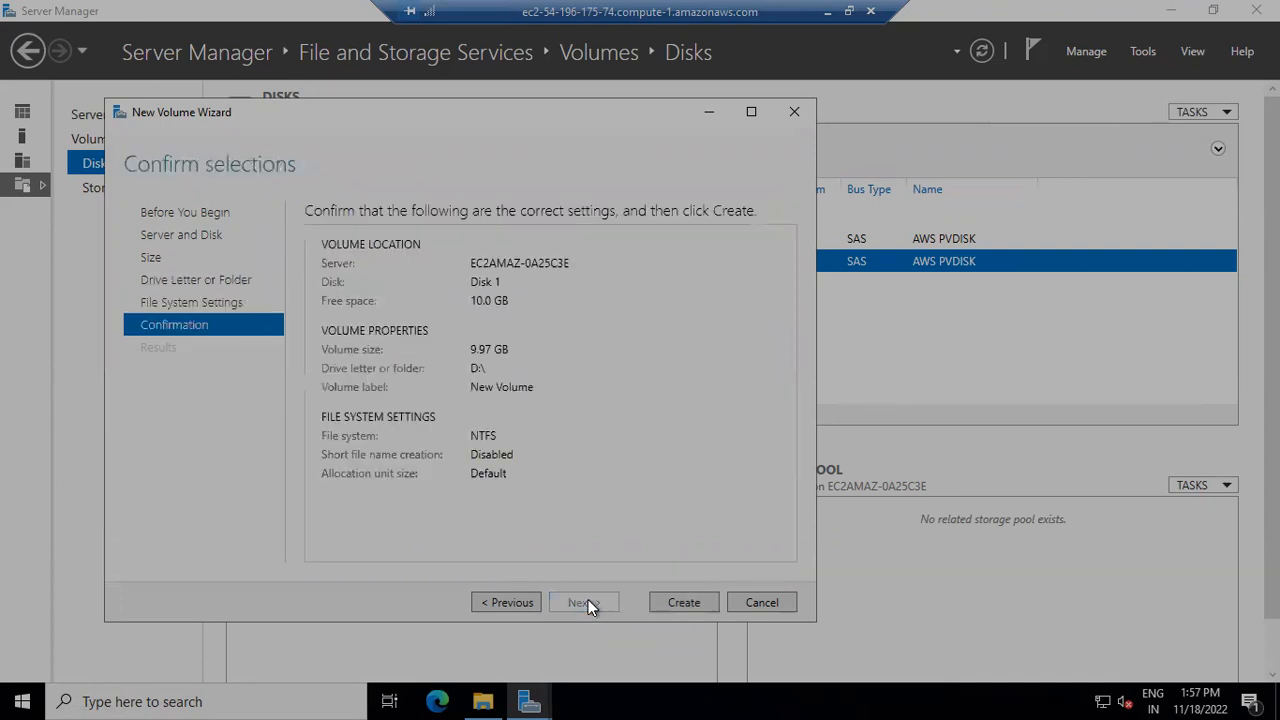
{"action": "left_click", "coordinate": [676, 600]}
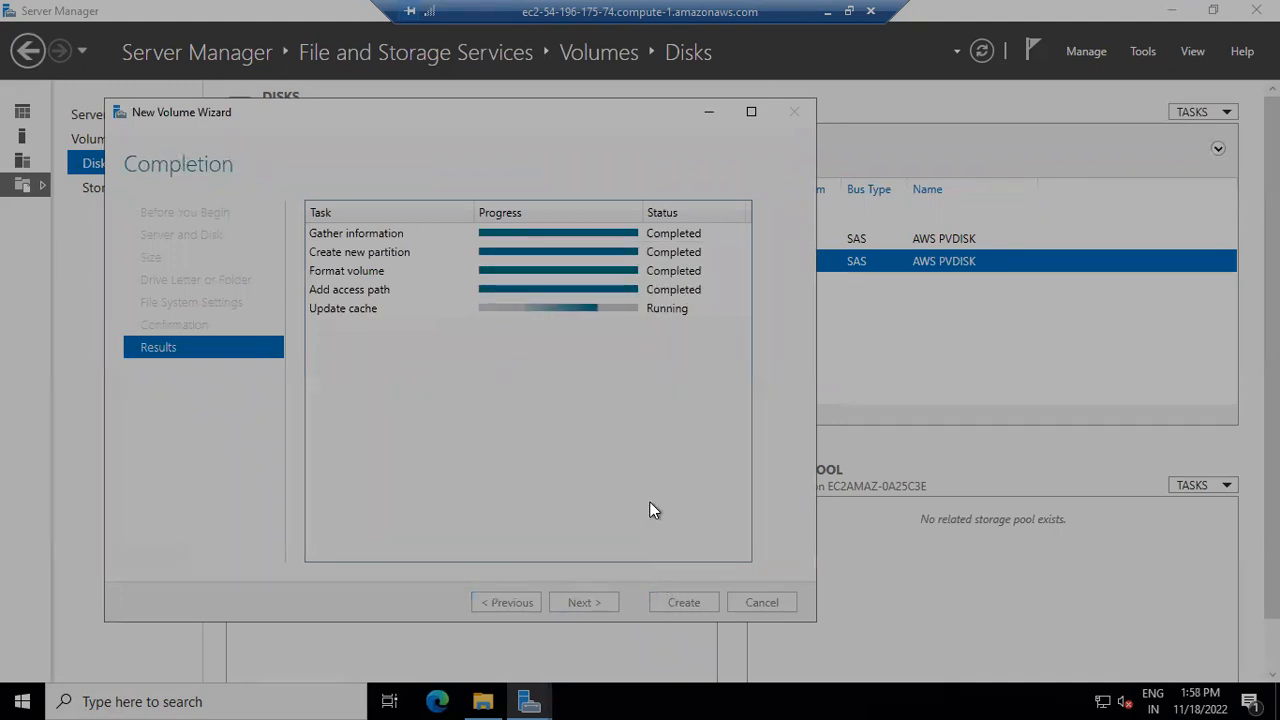
{"action": "left_click", "coordinate": [683, 602]}
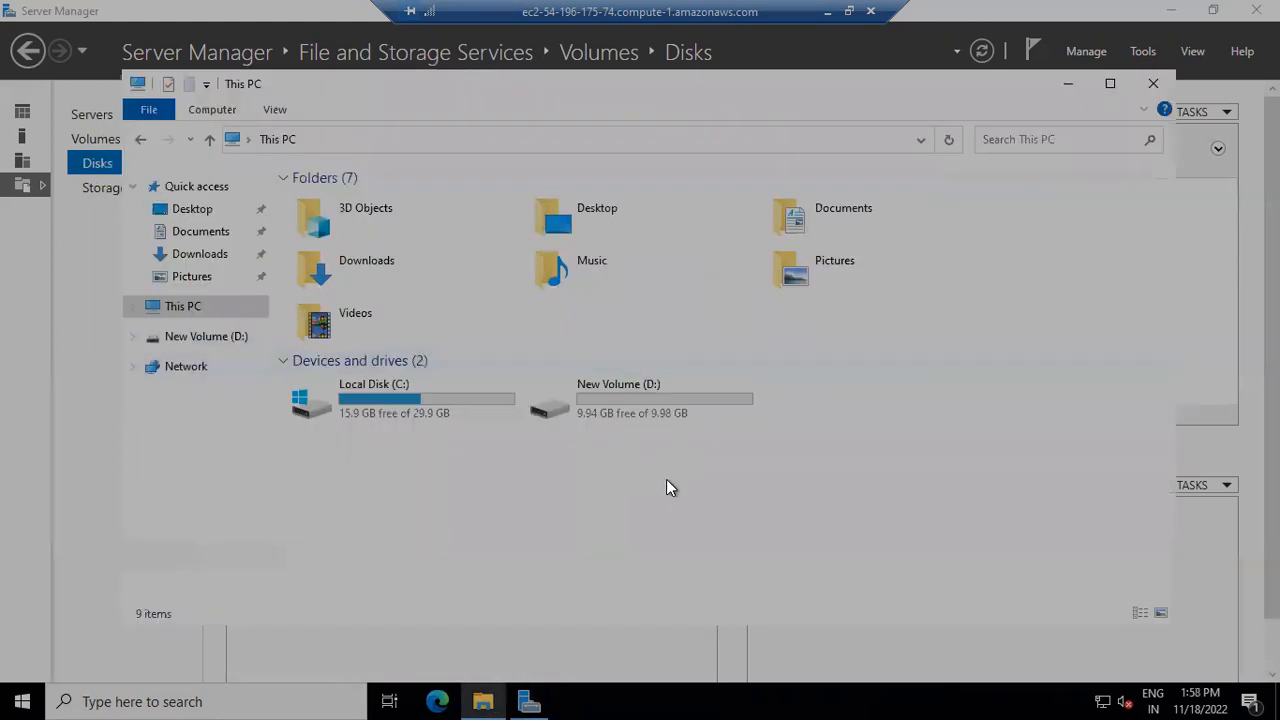
Step: Refresh This PC in File Explorer to check the New Volume (D:) drive
{"action": "right_click", "coordinate": [668, 480]}
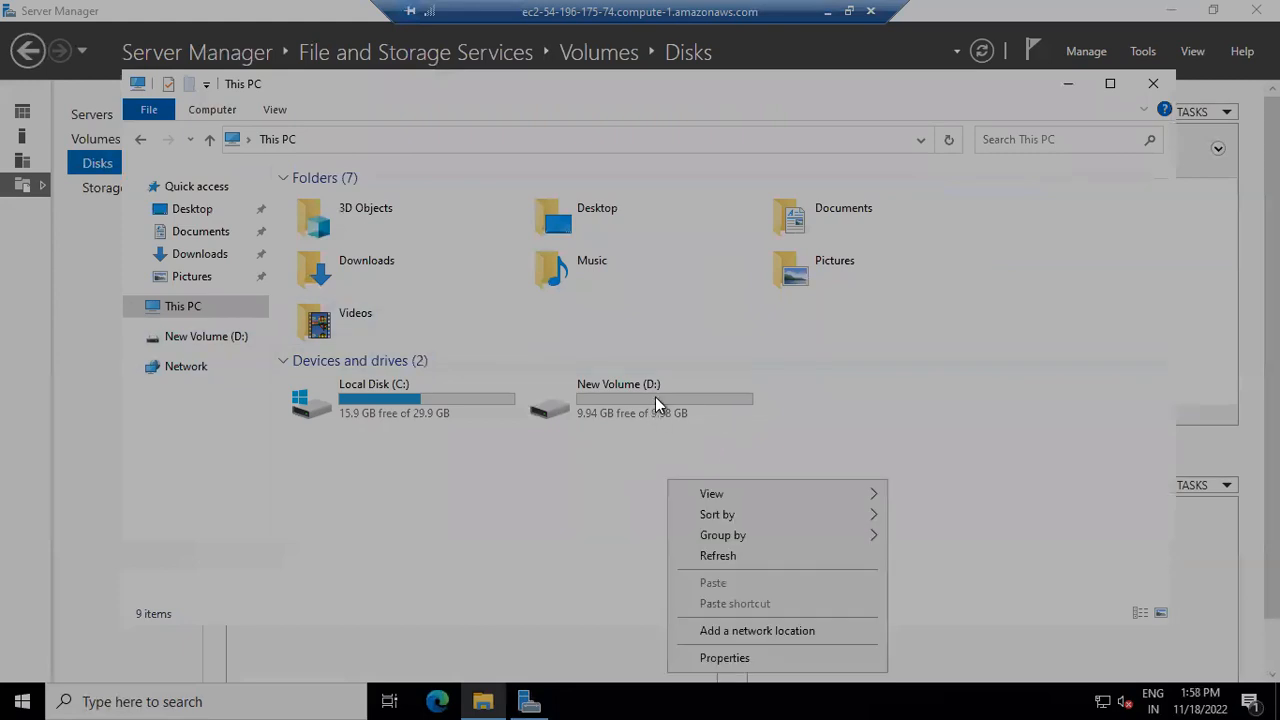
{"action": "left_click", "coordinate": [730, 556]}
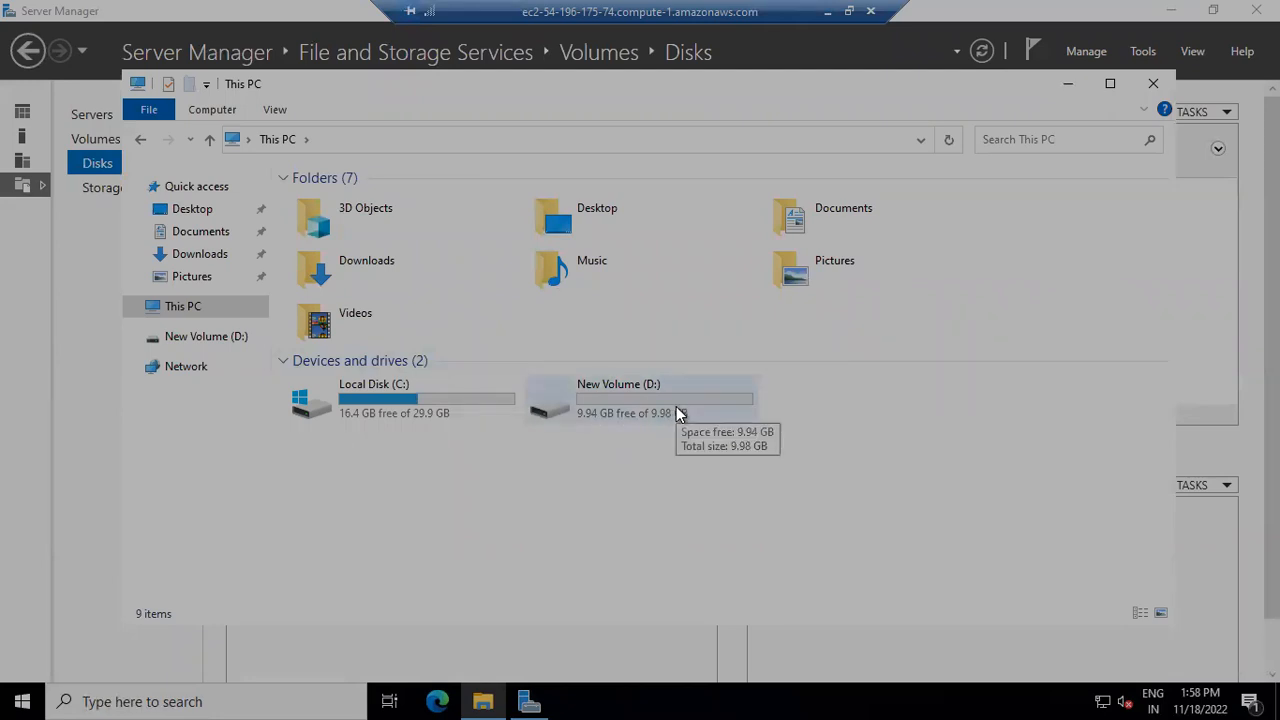
Step: Switch to the EC2 console in the browser and open the modification settings of the 10 GiB gp3 volume
{"action": "left_click", "coordinate": [850, 12]}
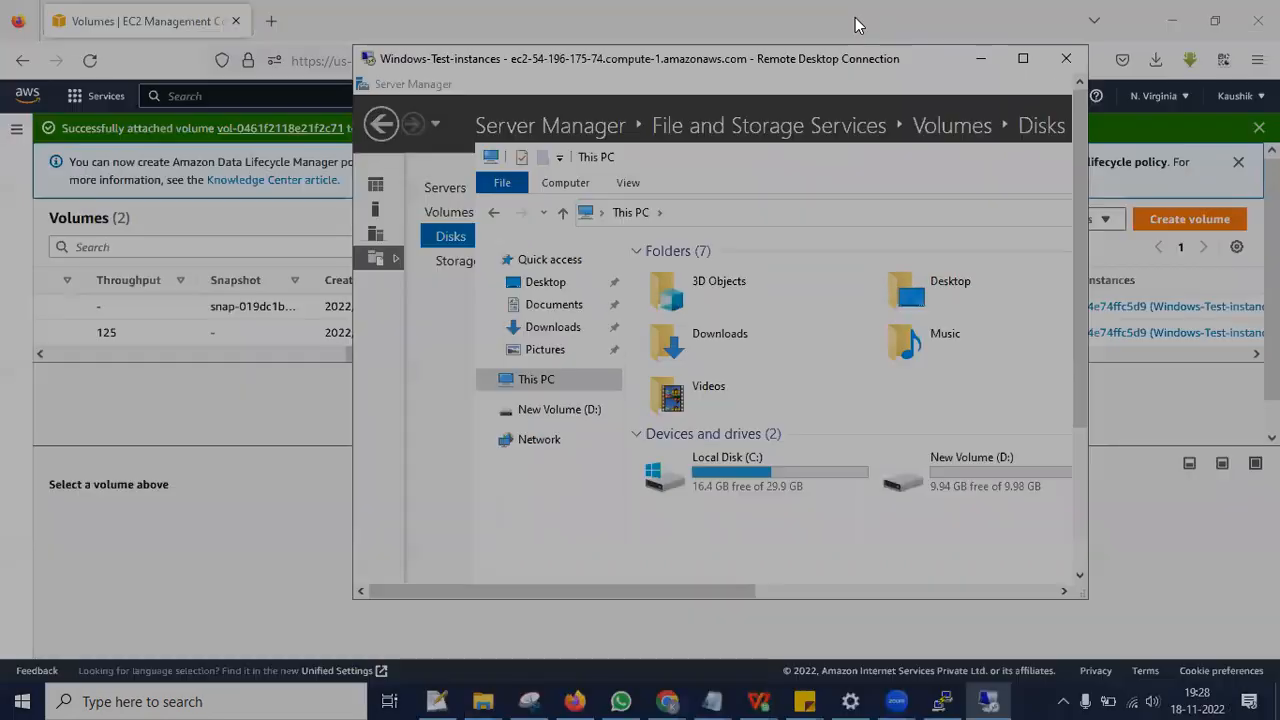
{"action": "left_click", "coordinate": [245, 387]}
{"action": "left_click_drag", "start_coordinate": [409, 349], "coordinate": [97, 334]}
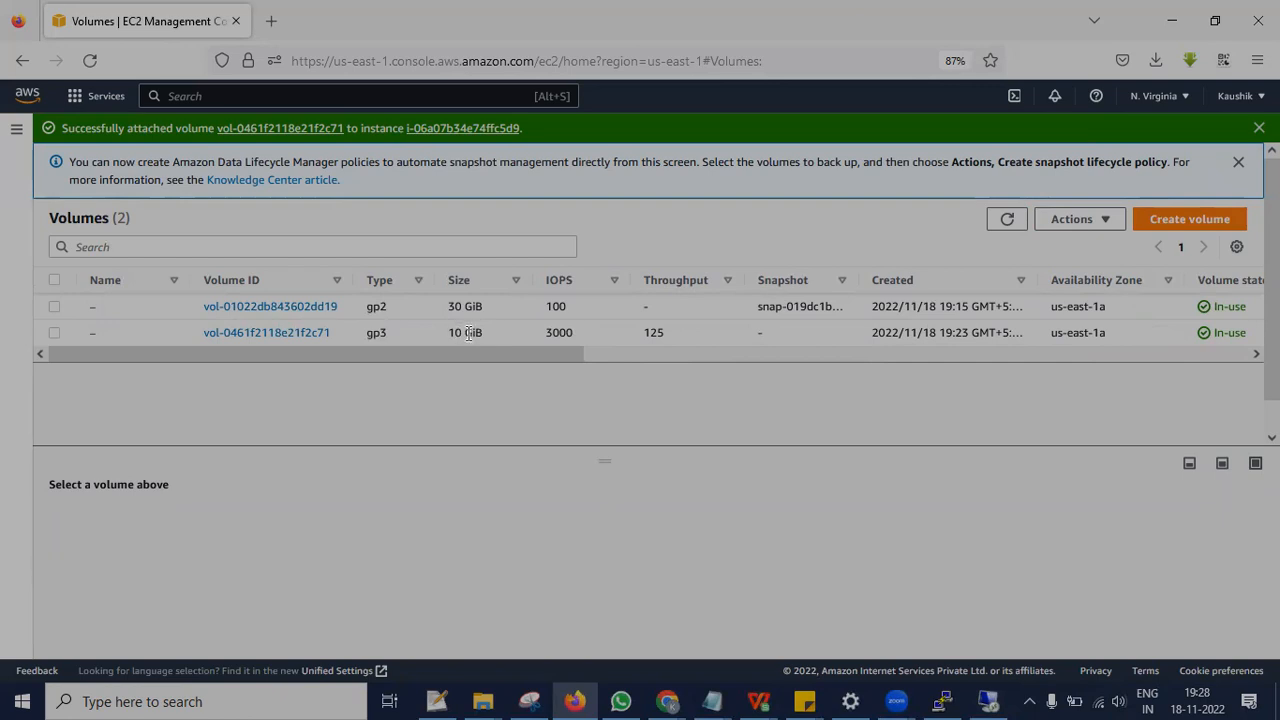
{"action": "left_click", "coordinate": [55, 334]}
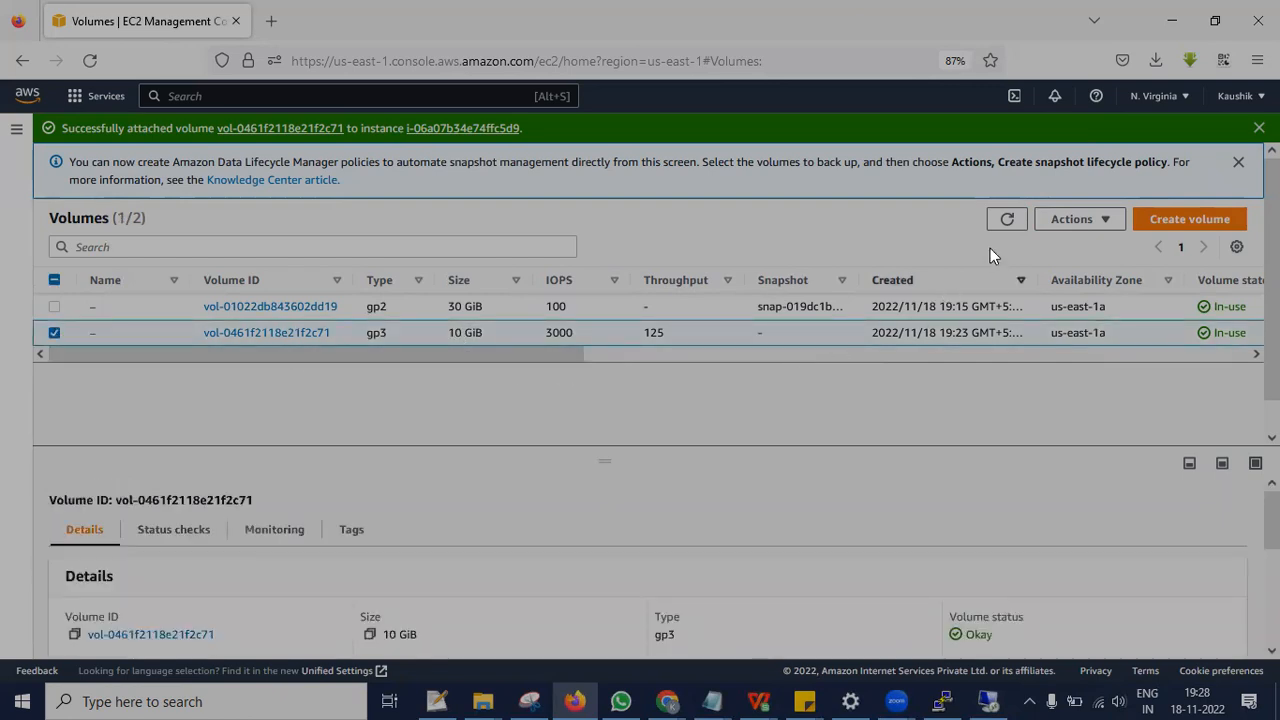
{"action": "left_click", "coordinate": [1065, 223]}
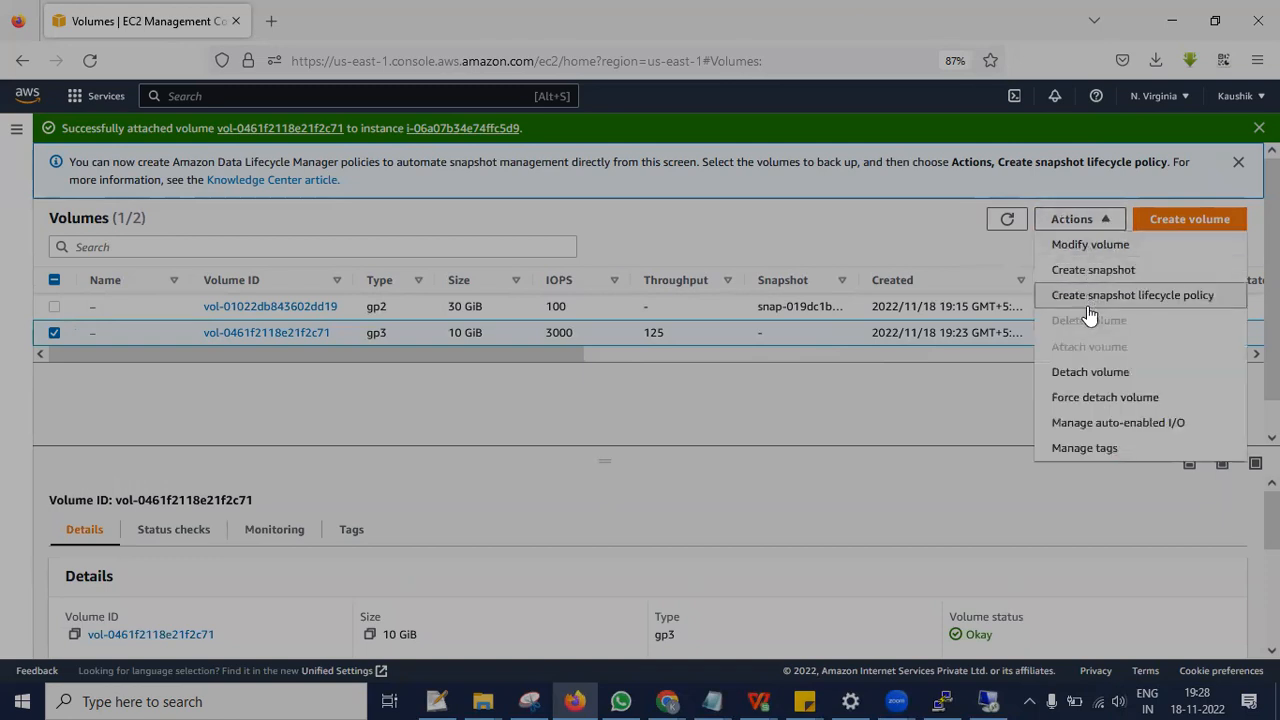
{"action": "left_click", "coordinate": [1100, 247]}
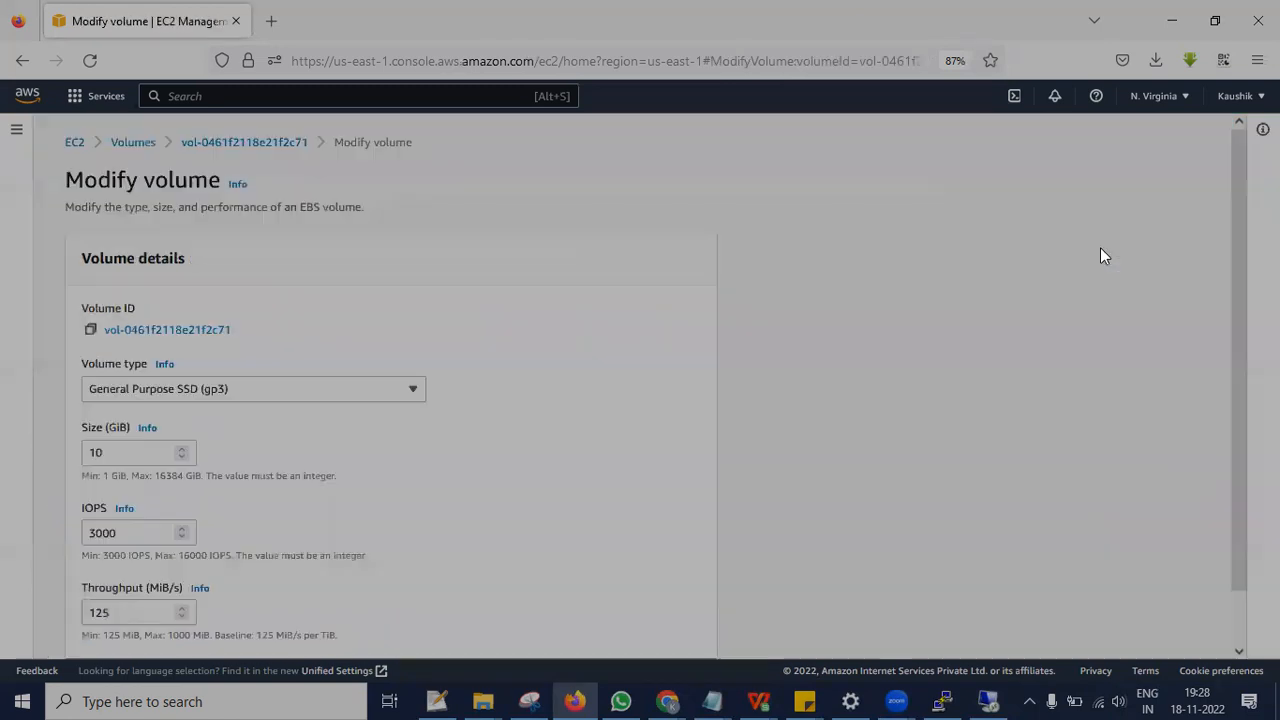
Step: Set the gp3 volume's size to 15 GiB and confirm the modification
{"action": "double_click", "coordinate": [91, 452]}
{"action": "left_click_drag", "start_coordinate": [184, 475], "coordinate": [69, 453]}
{"action": "type", "text": "15"}
{"action": "left_click", "coordinate": [585, 505]}
{"action": "scroll", "coordinate": [825, 463], "scroll_direction": "down", "scroll_amount": 1}
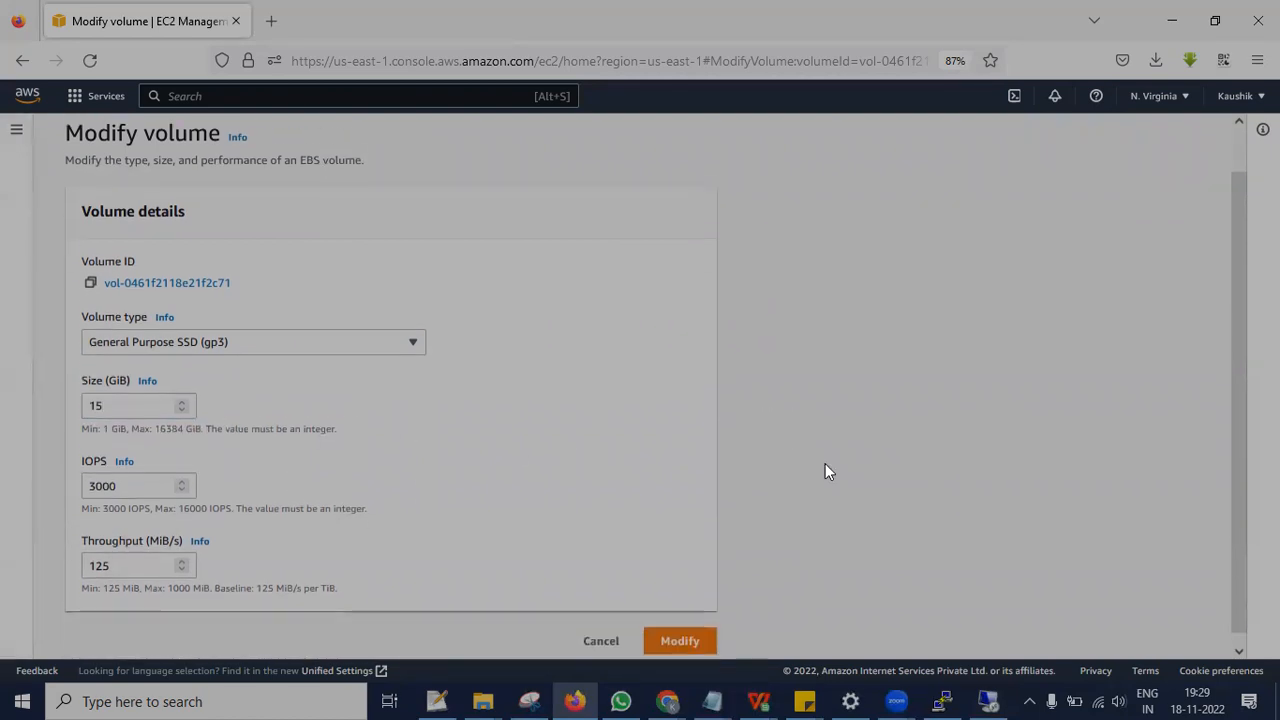
{"action": "left_click", "coordinate": [690, 636]}
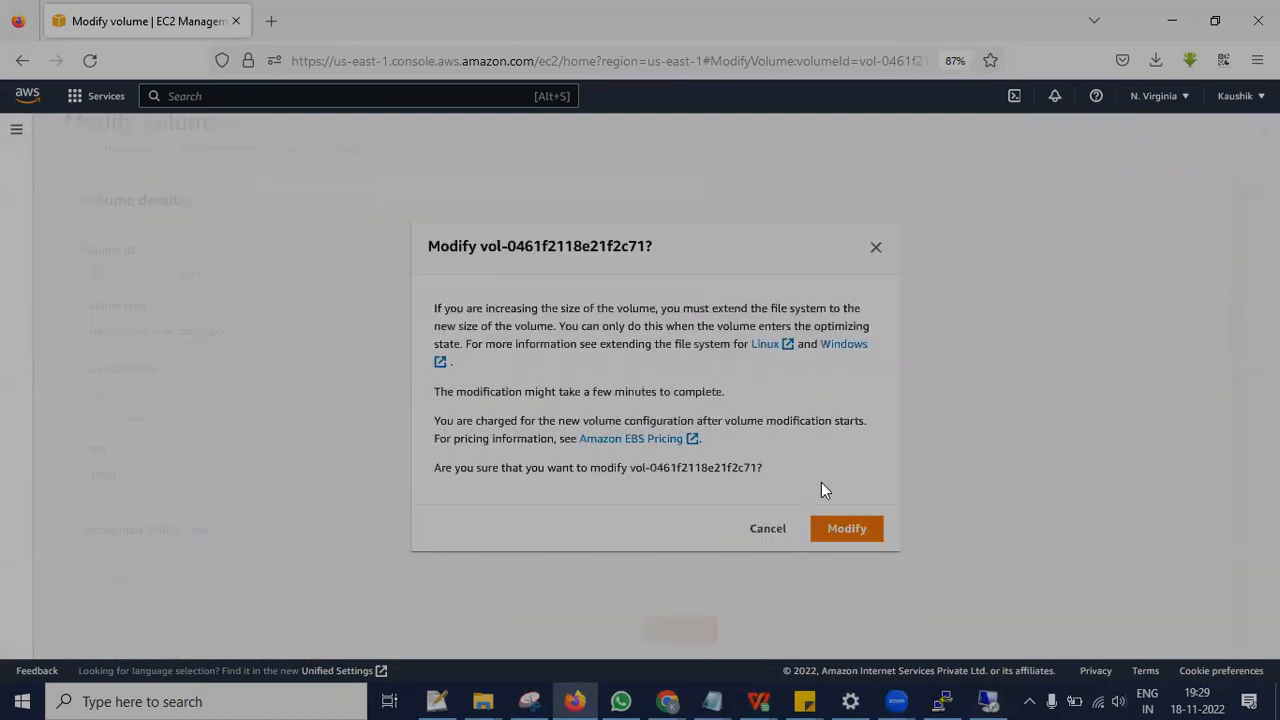
{"action": "left_click", "coordinate": [842, 533]}
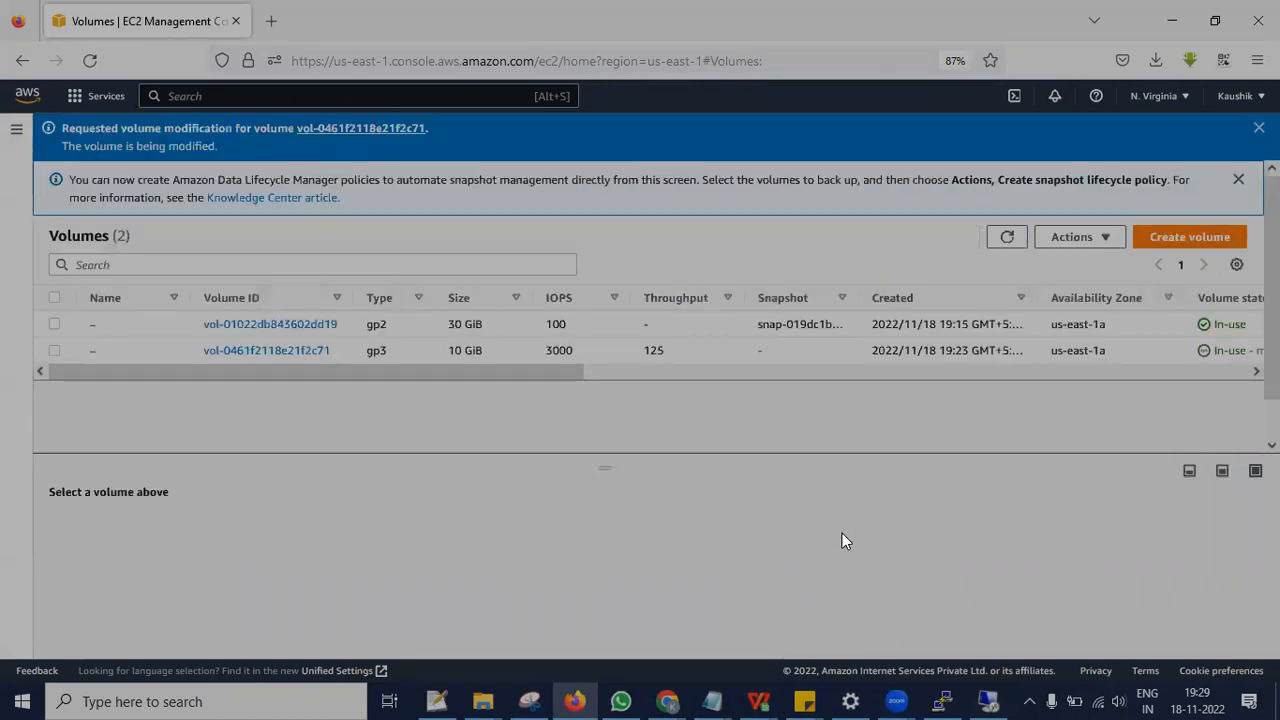
Step: Refresh the EBS volume list and check the size and volume state of the modified gp3 volume
{"action": "left_click", "coordinate": [1005, 240]}
{"action": "left_click_drag", "start_coordinate": [555, 375], "coordinate": [656, 378]}
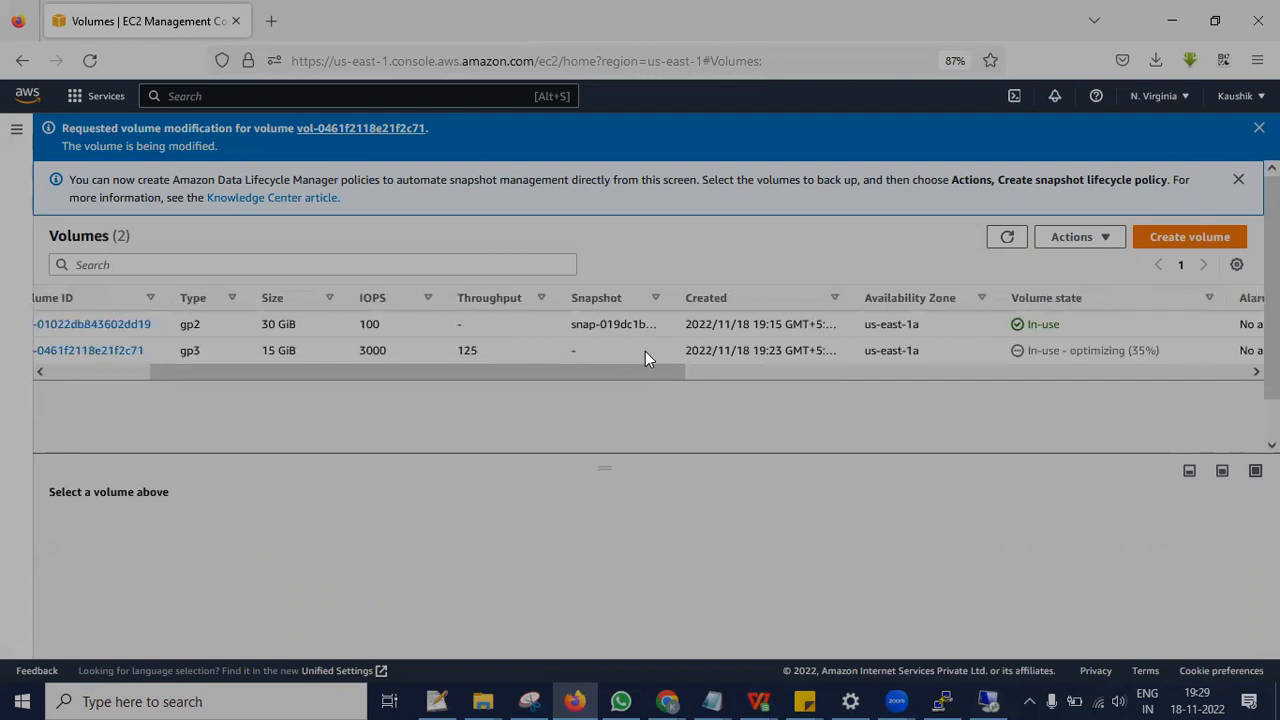
{"action": "left_click_drag", "start_coordinate": [617, 381], "coordinate": [60, 321]}
{"action": "left_click", "coordinate": [1006, 237]}
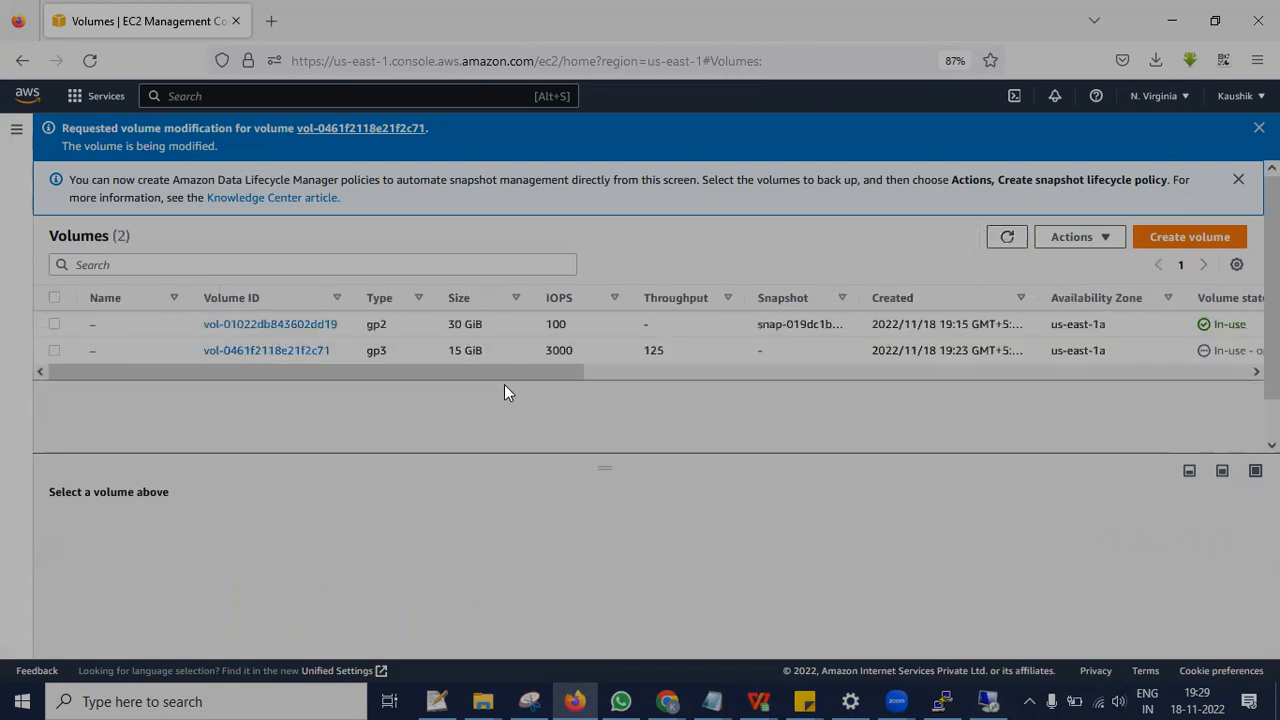
{"action": "left_click_drag", "start_coordinate": [504, 369], "coordinate": [706, 384]}
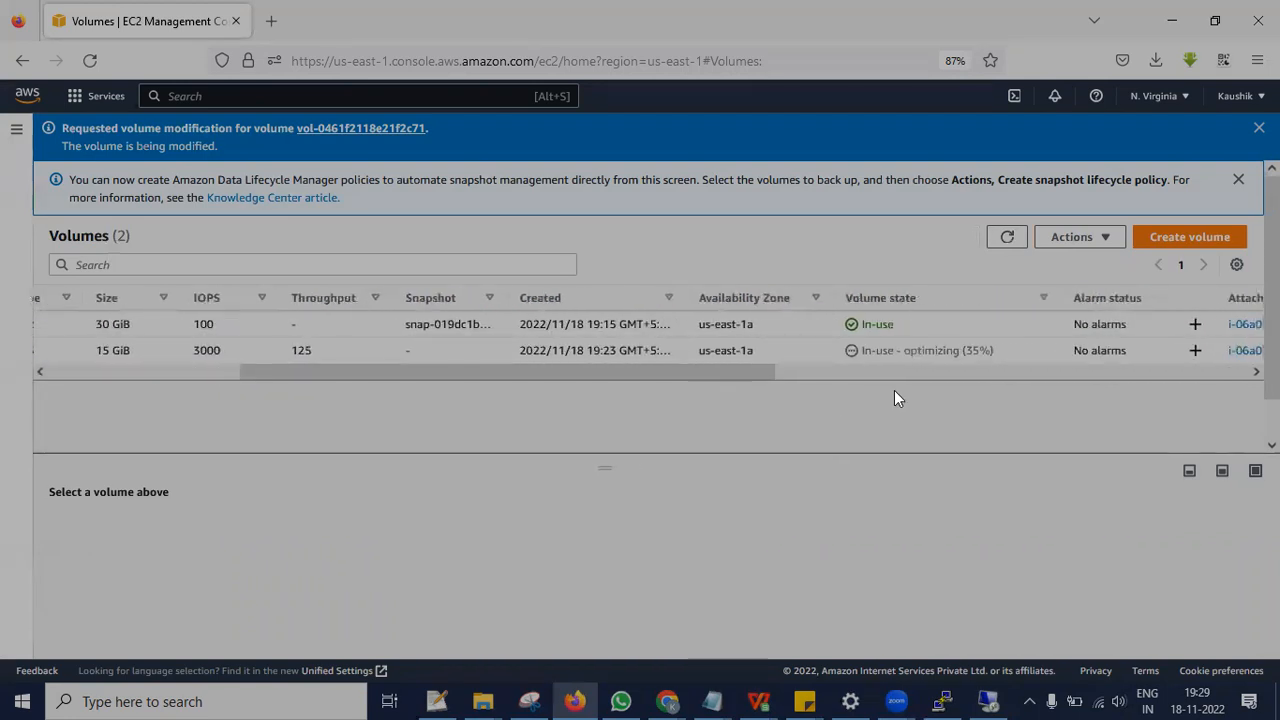
{"action": "left_click", "coordinate": [1010, 238]}
{"action": "left_click", "coordinate": [1007, 236]}
Step: Return to the full-screen Remote Desktop session and refresh This PC to check the size of drive D
{"action": "left_click", "coordinate": [988, 701]}
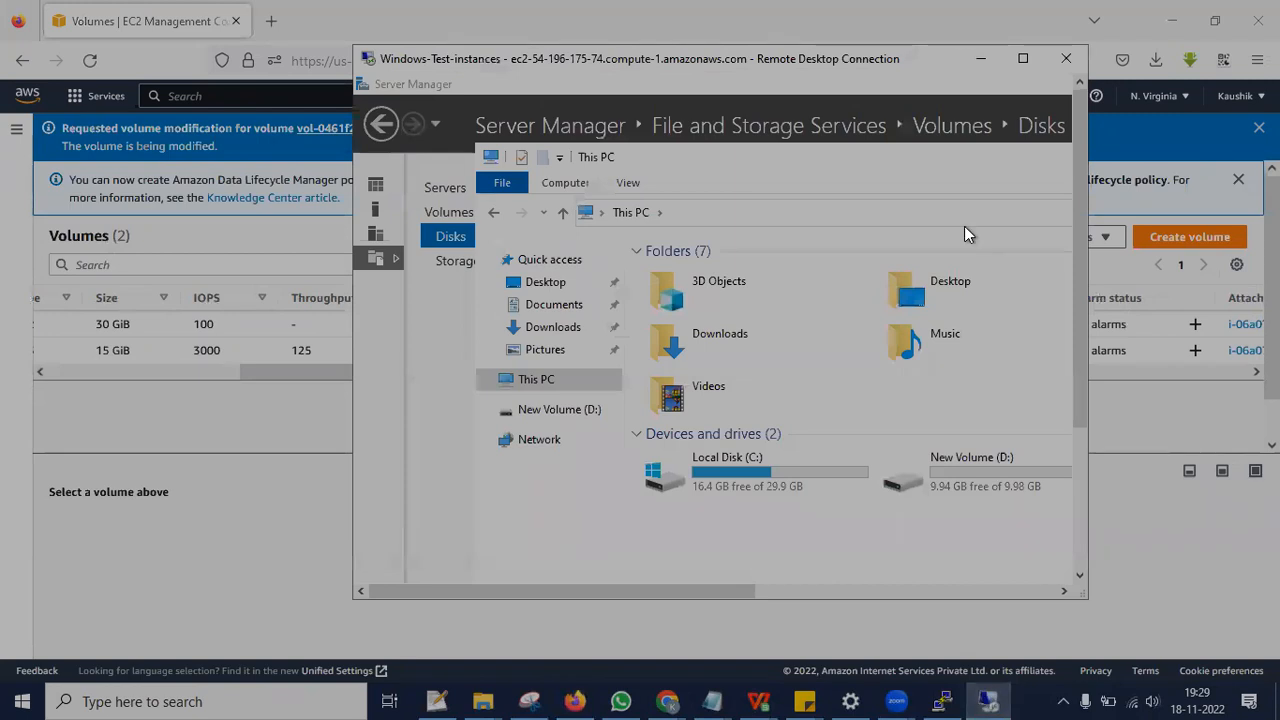
{"action": "left_click", "coordinate": [1030, 60]}
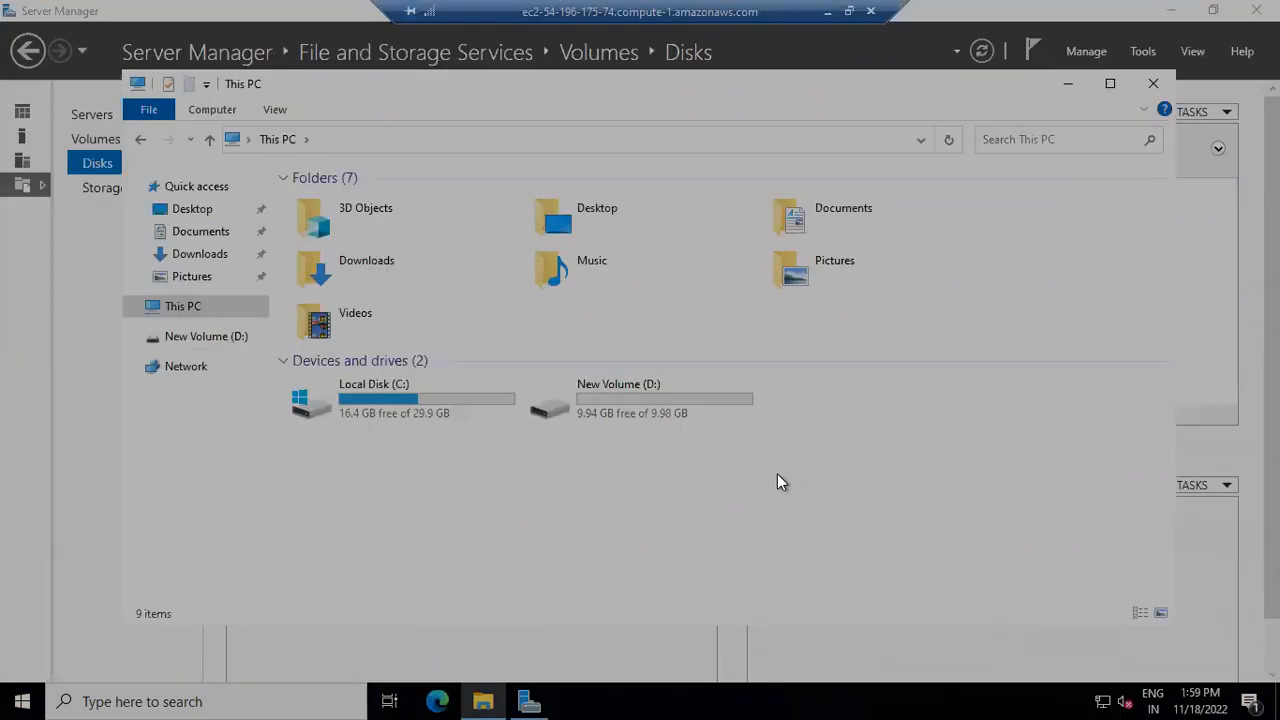
{"action": "right_click", "coordinate": [777, 475]}
{"action": "left_click", "coordinate": [825, 550]}
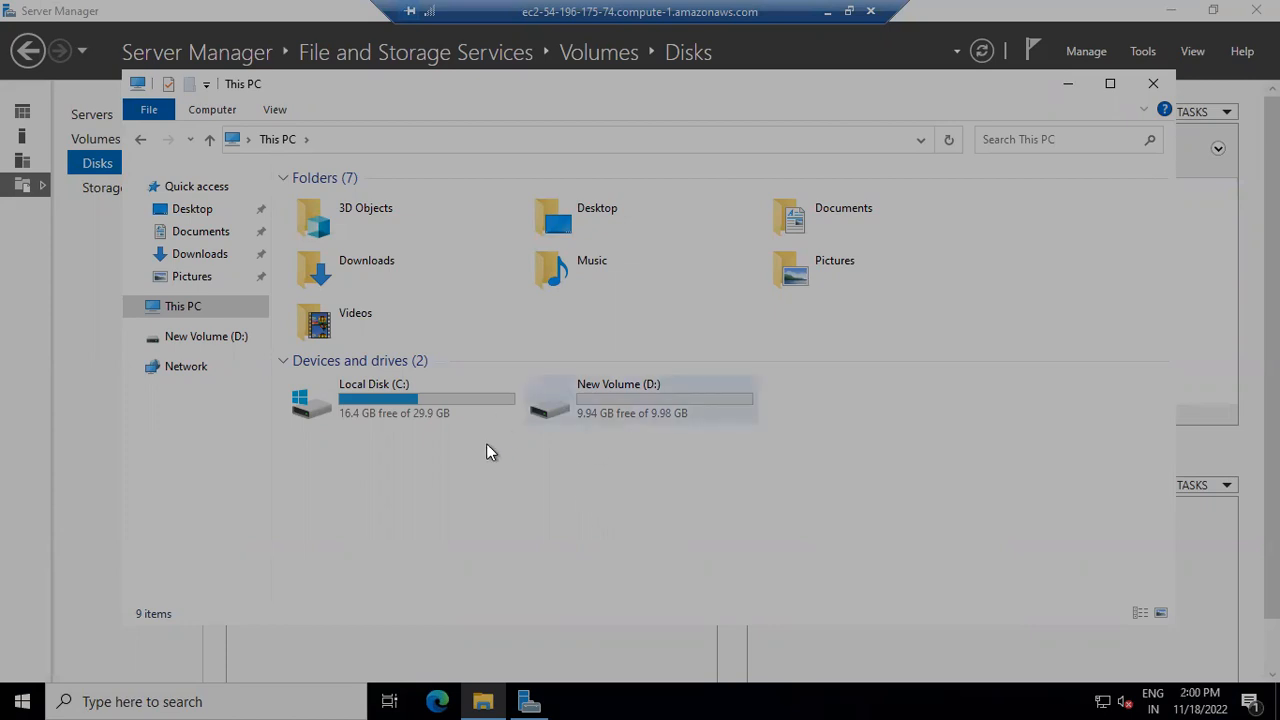
Step: Show the Volumes list in Server Manager, select volume D and refresh the storage information
{"action": "left_click", "coordinate": [527, 695]}
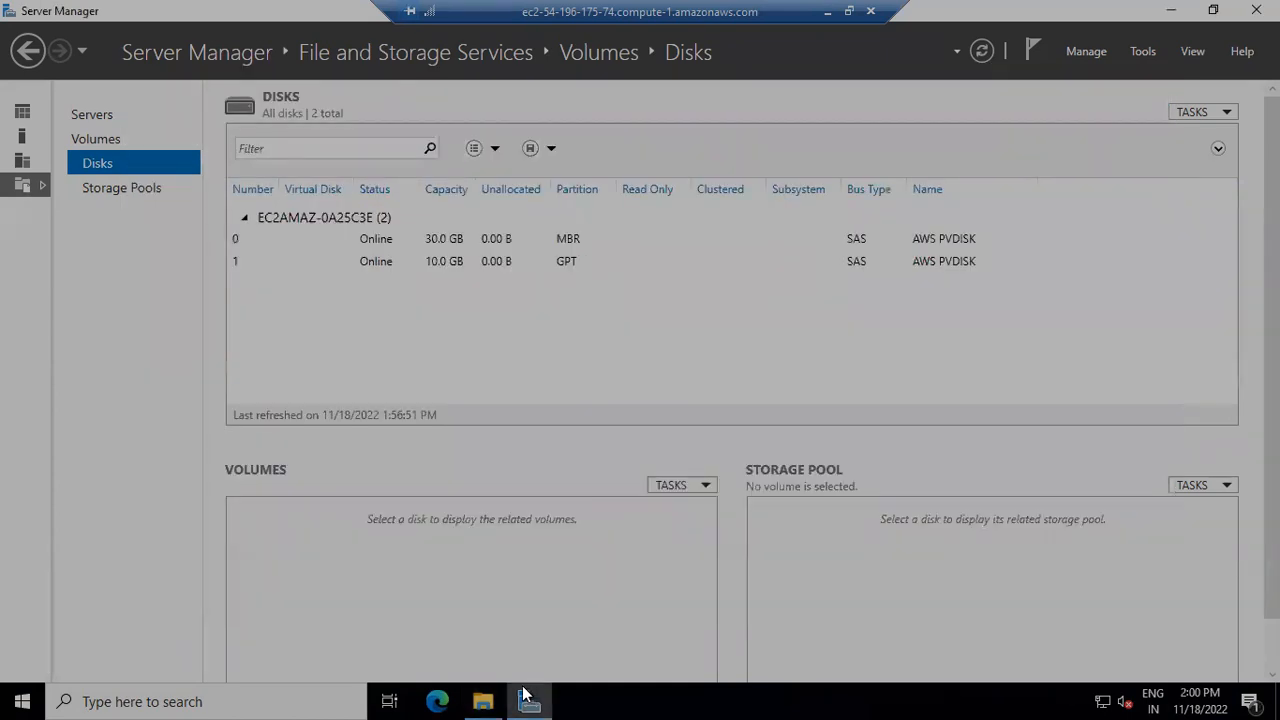
{"action": "left_click", "coordinate": [104, 136]}
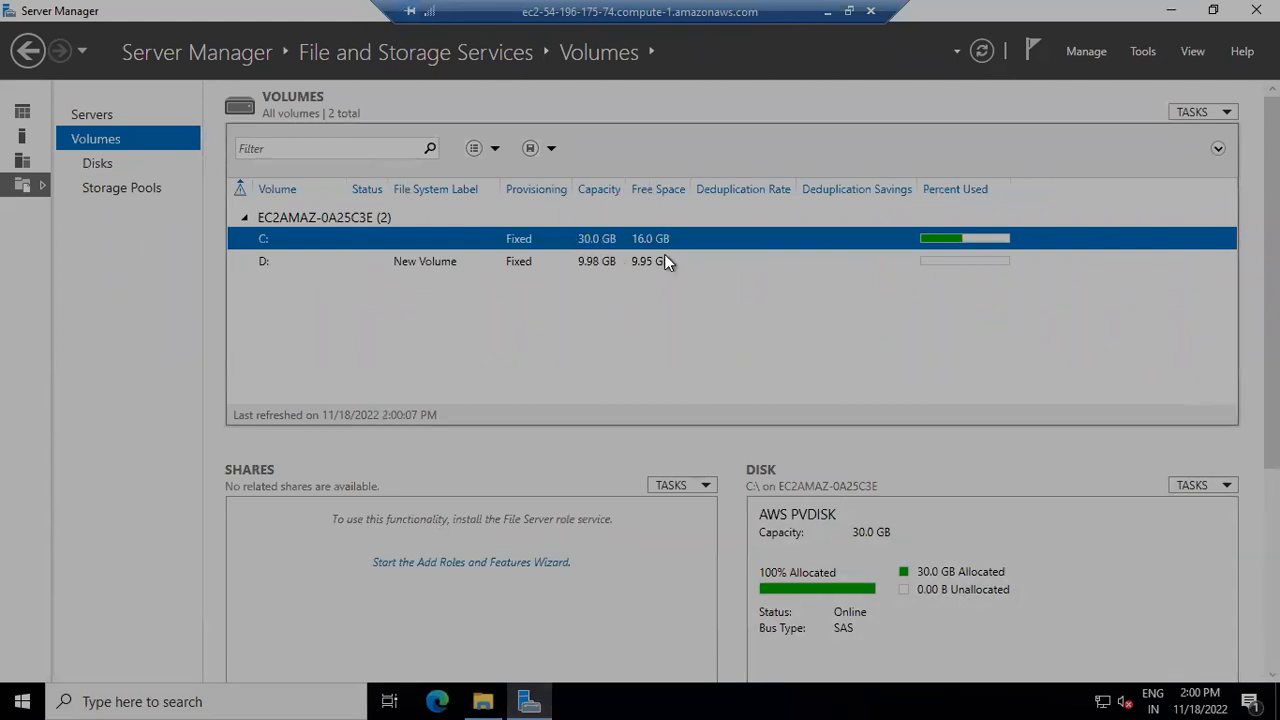
{"action": "left_click", "coordinate": [604, 265]}
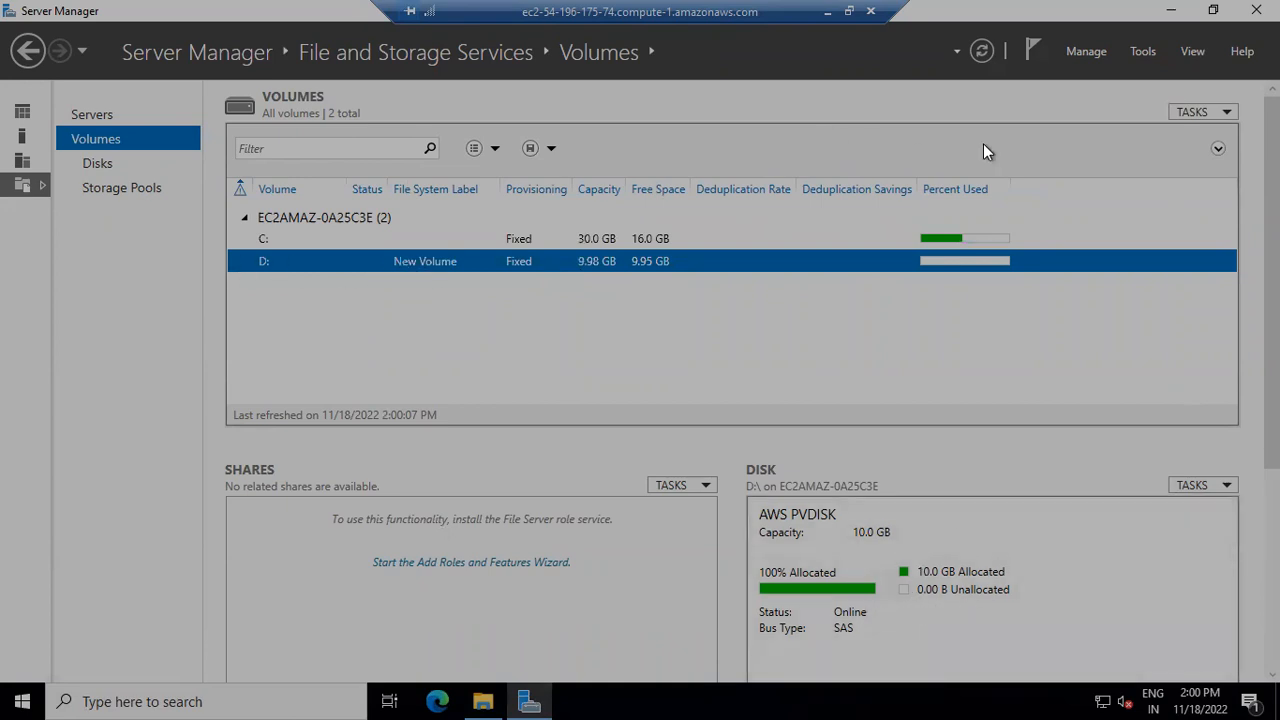
{"action": "left_click", "coordinate": [981, 53]}
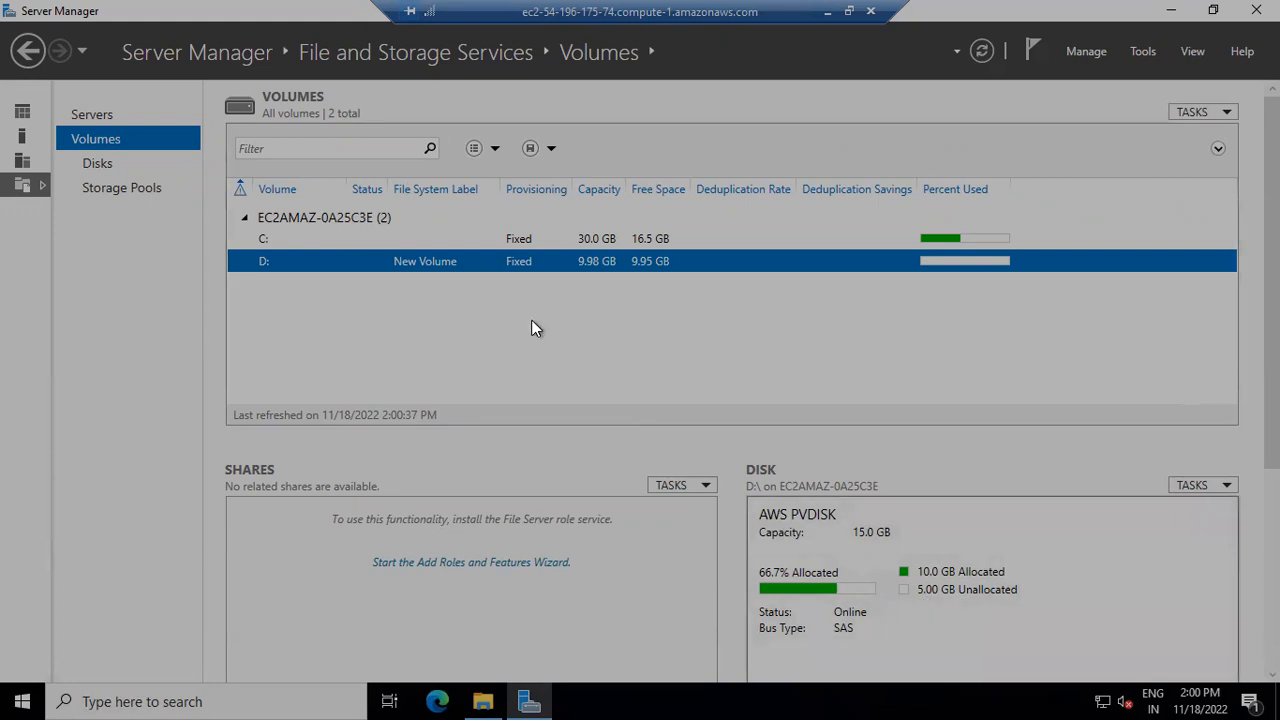
Step: Extend volume D to a new size of 15 GB
{"action": "right_click", "coordinate": [543, 268]}
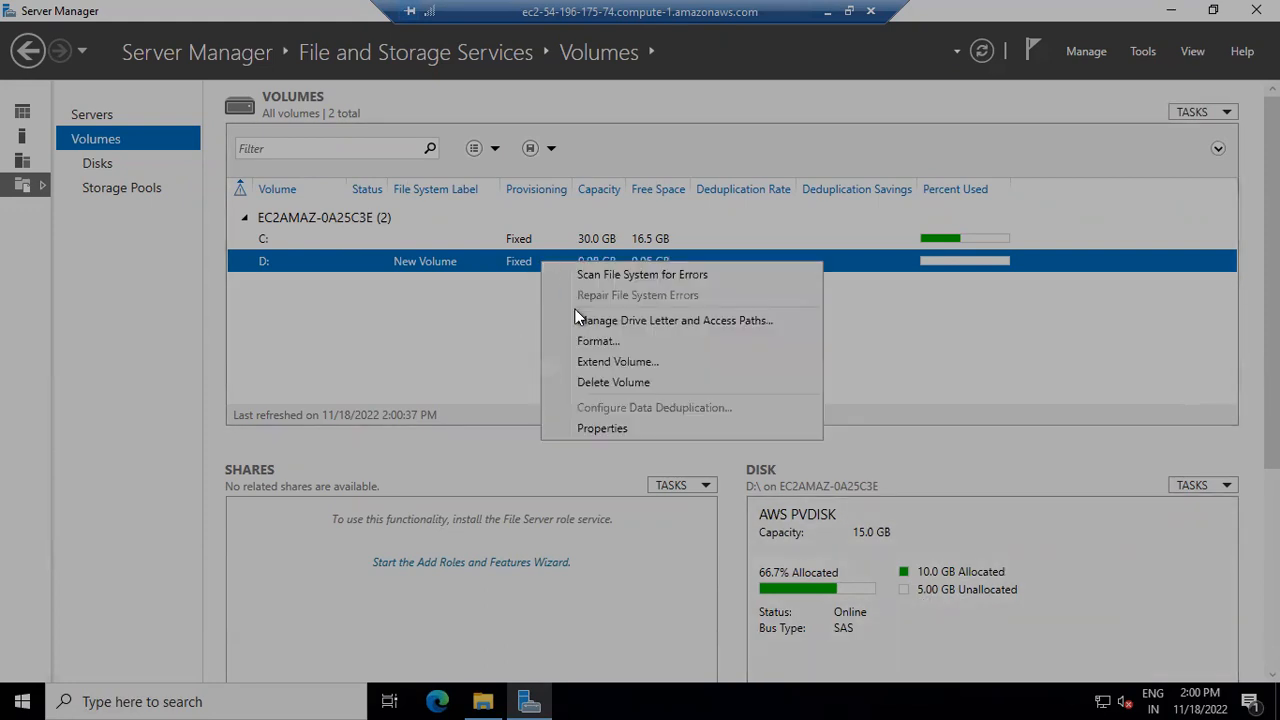
{"action": "left_click", "coordinate": [591, 364]}
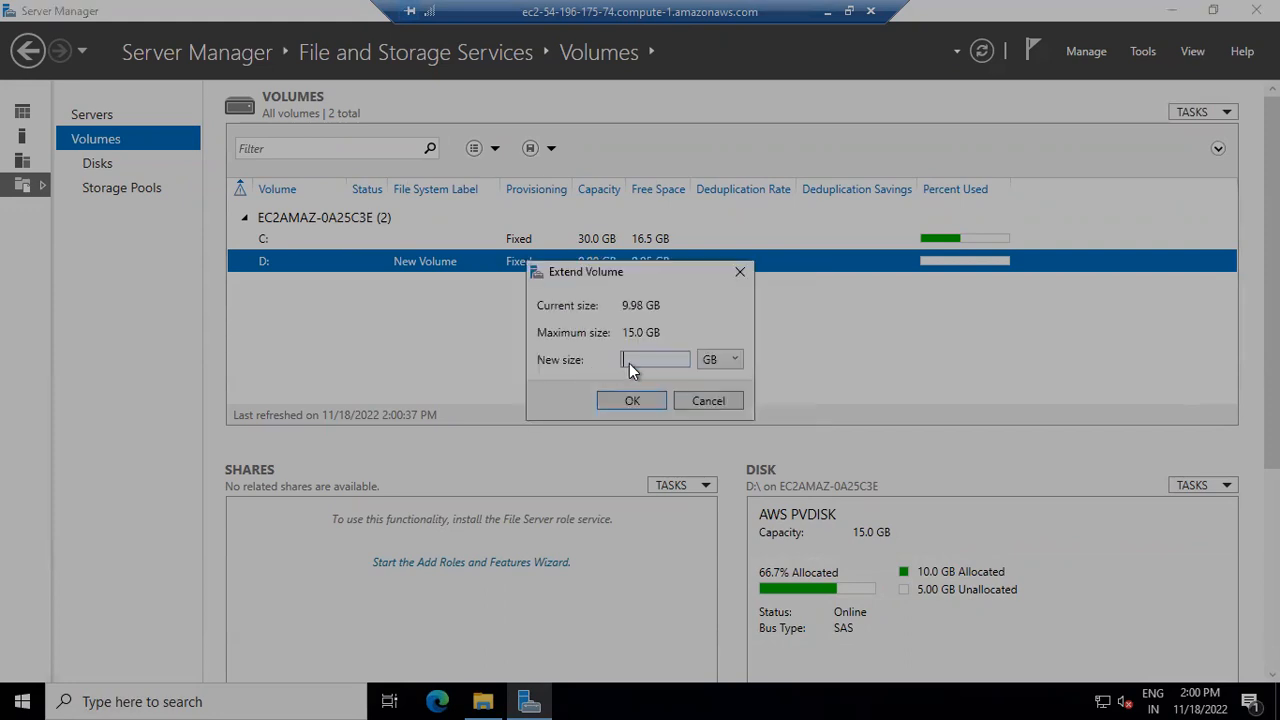
{"action": "type", "text": "15"}
{"action": "left_click", "coordinate": [631, 401]}
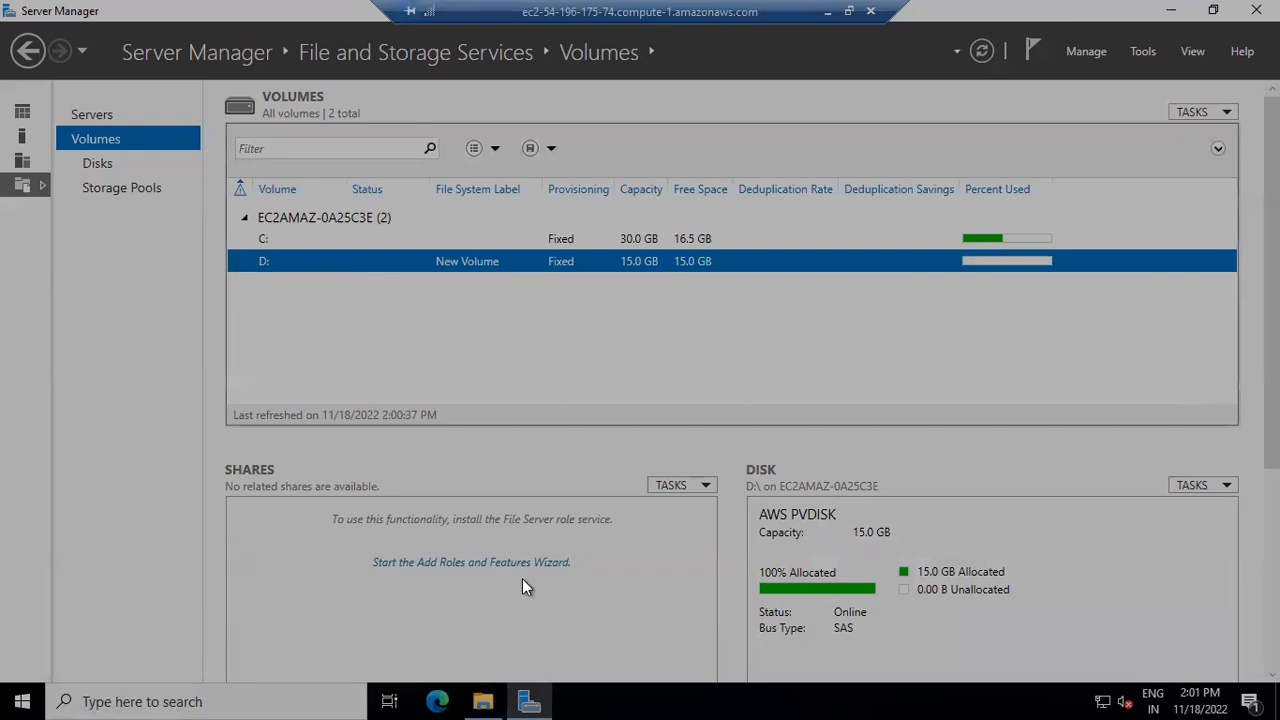
Step: Bring up This PC in File Explorer and refresh it to check the extended D drive's capacity
{"action": "key", "text": "super+e"}
{"action": "right_click", "coordinate": [805, 466]}
{"action": "left_click", "coordinate": [835, 545]}
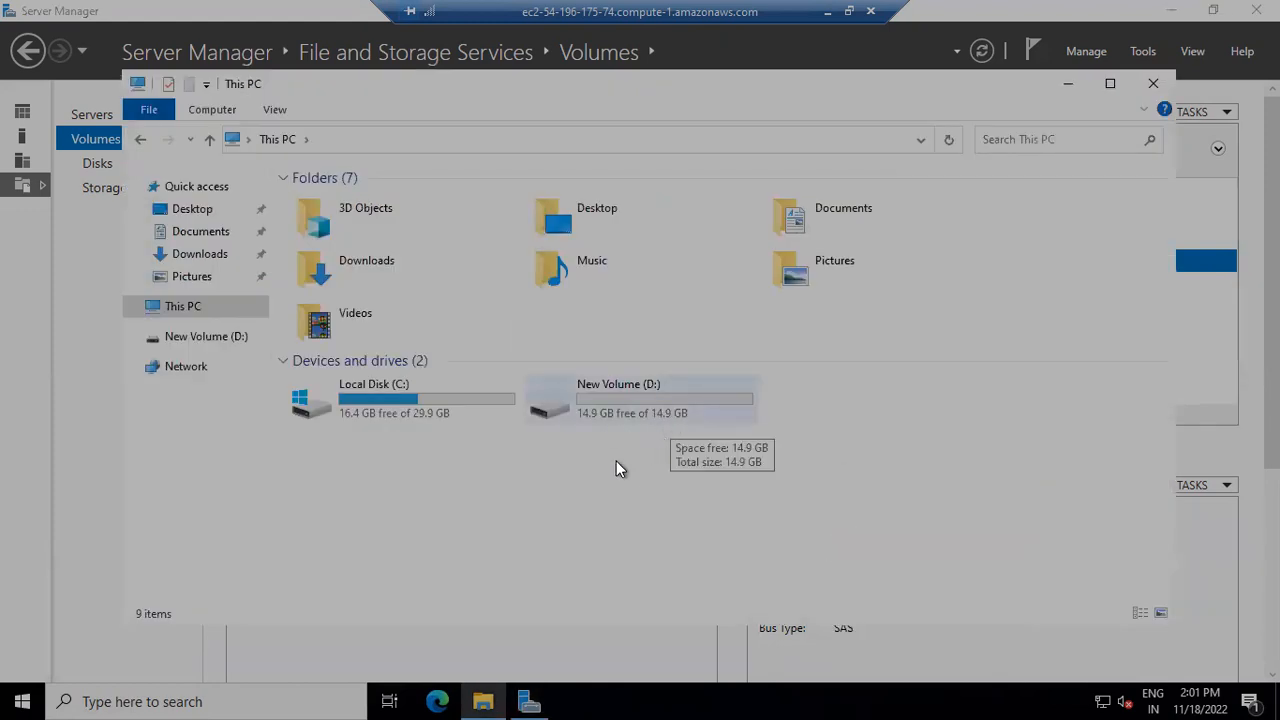
{"action": "right_click", "coordinate": [790, 473]}
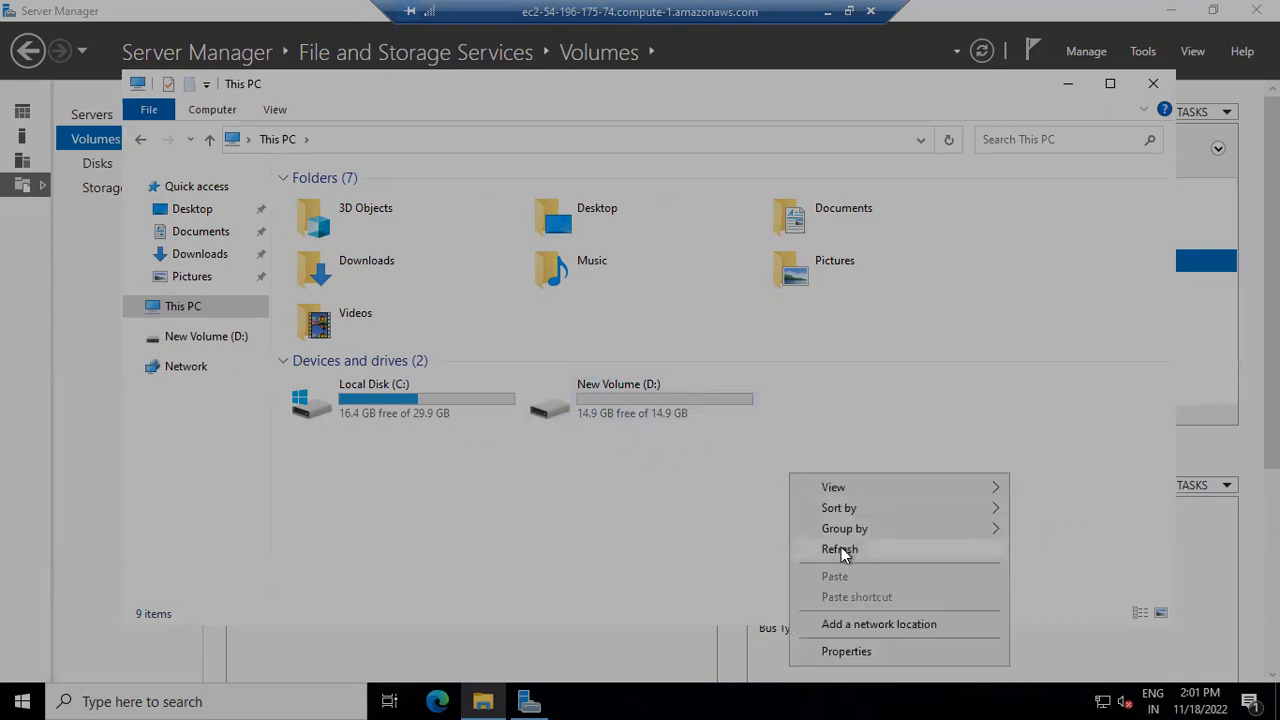
{"action": "left_click", "coordinate": [840, 549]}
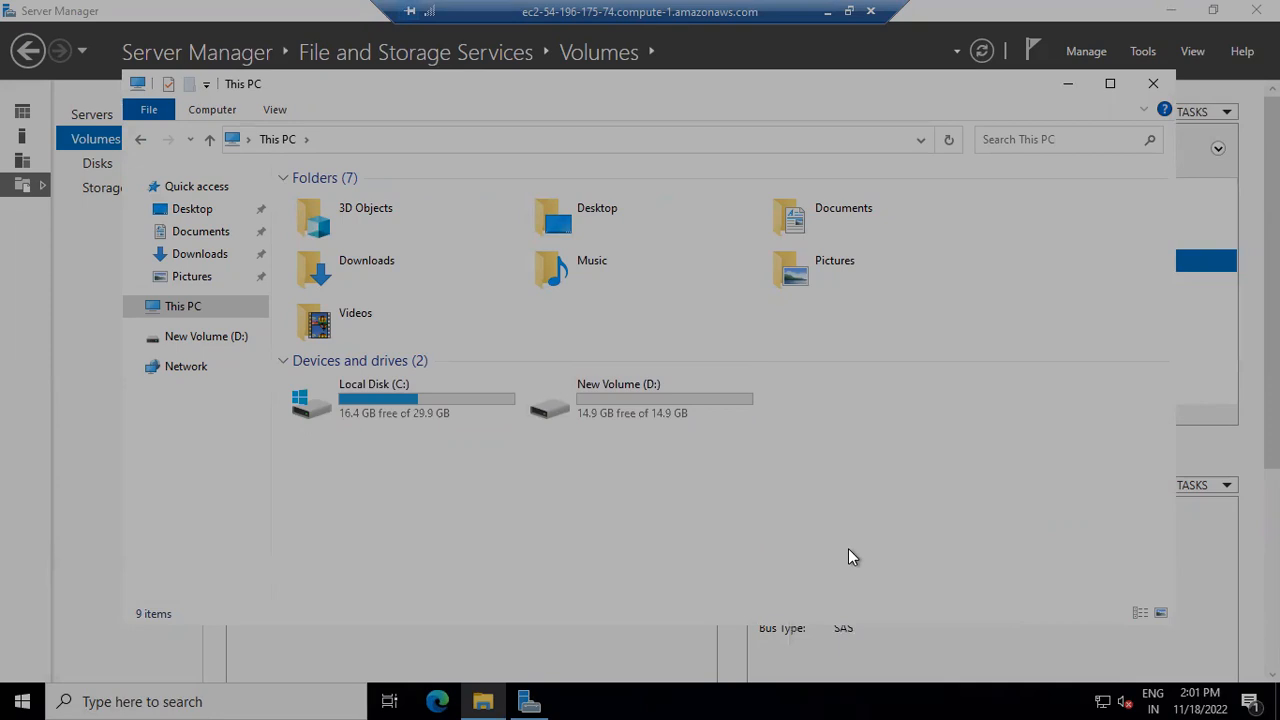